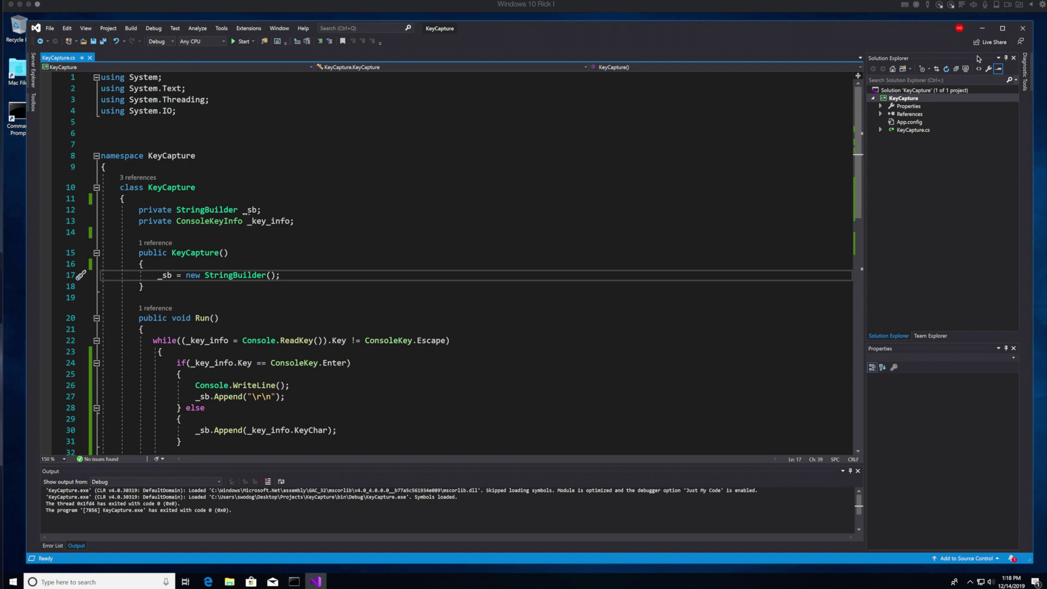
# Zoom the KeyCapture.cs code editor from 150% to 200%
pyautogui.click(806, 8)
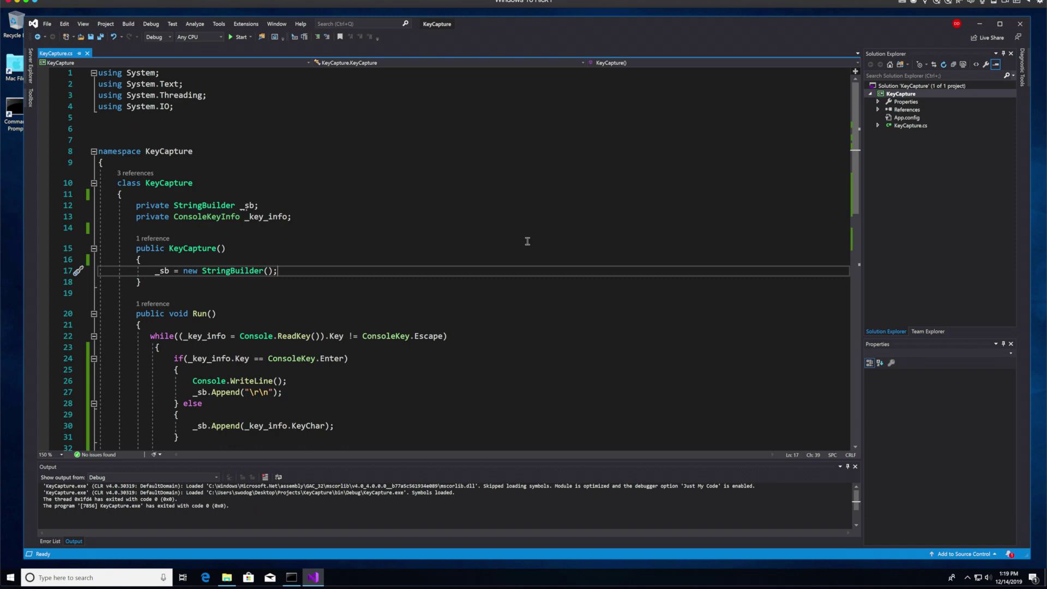
pyautogui.scroll(-5, 527, 241)
pyautogui.scroll(-4, 527, 240)
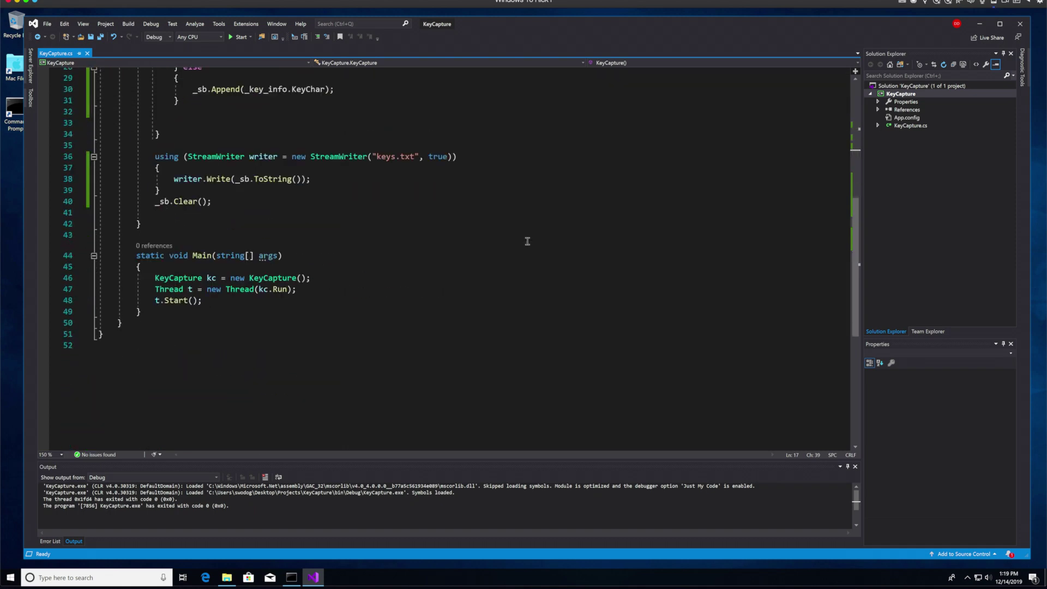
pyautogui.scroll(1, 526, 240)
pyautogui.scroll(3, 527, 240)
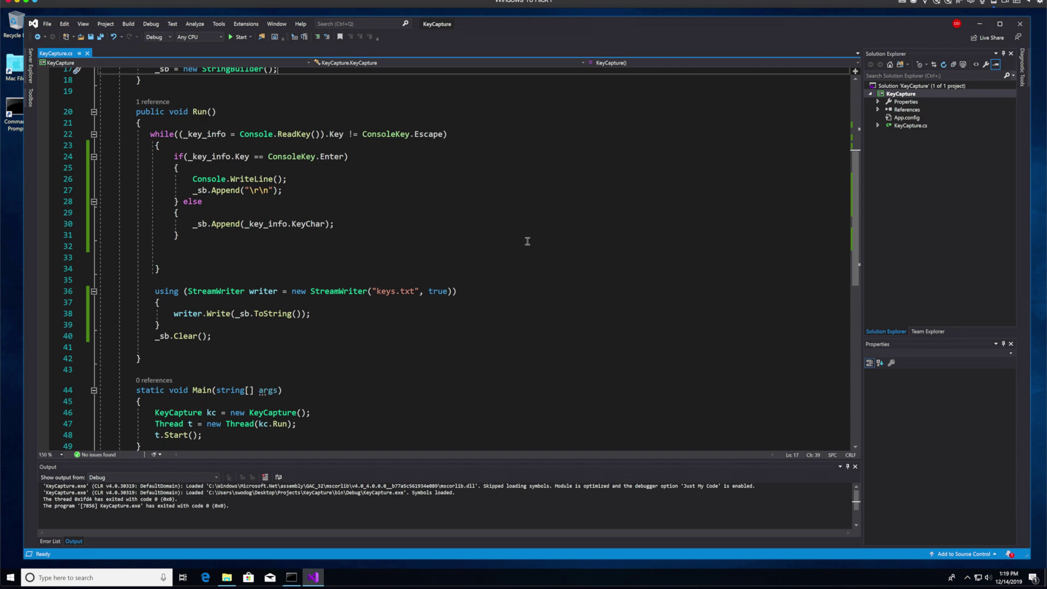
pyautogui.scroll(2, 528, 240)
pyautogui.scroll(1, 528, 241)
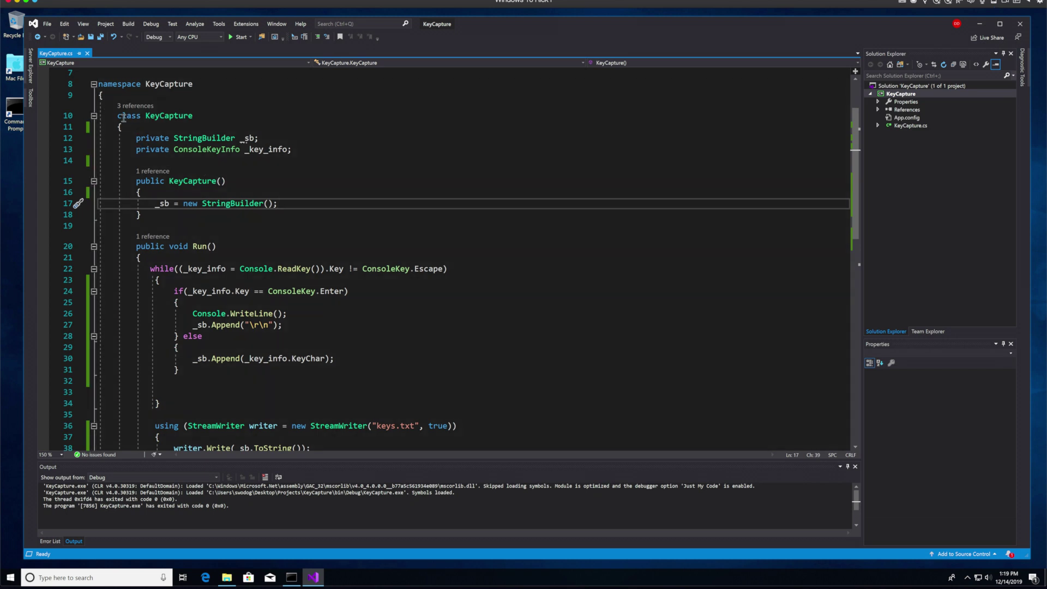
pyautogui.moveTo(120, 115); pyautogui.dragTo(187, 117)
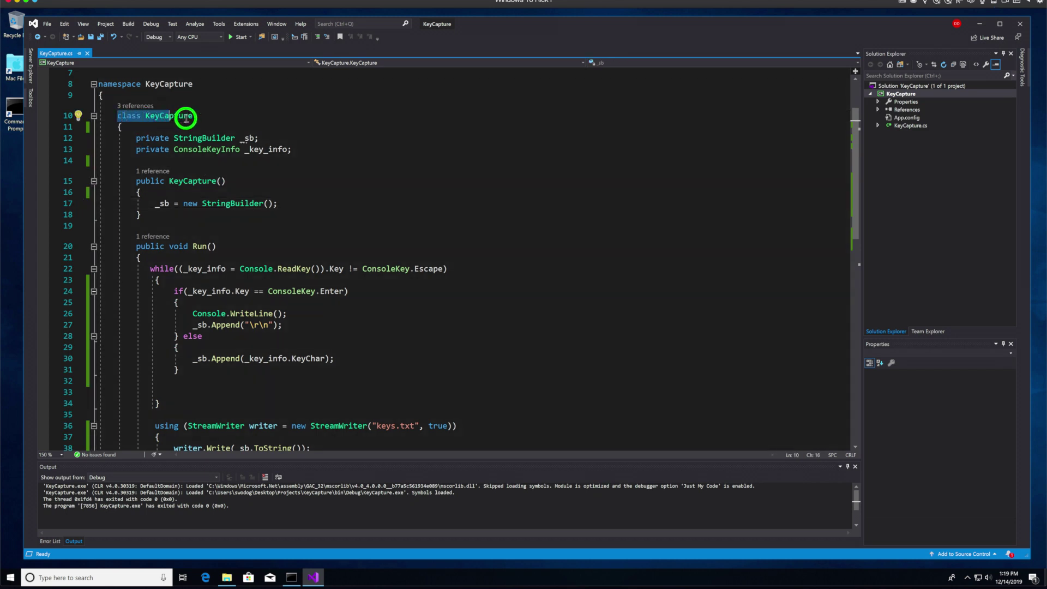
pyautogui.click(382, 196)
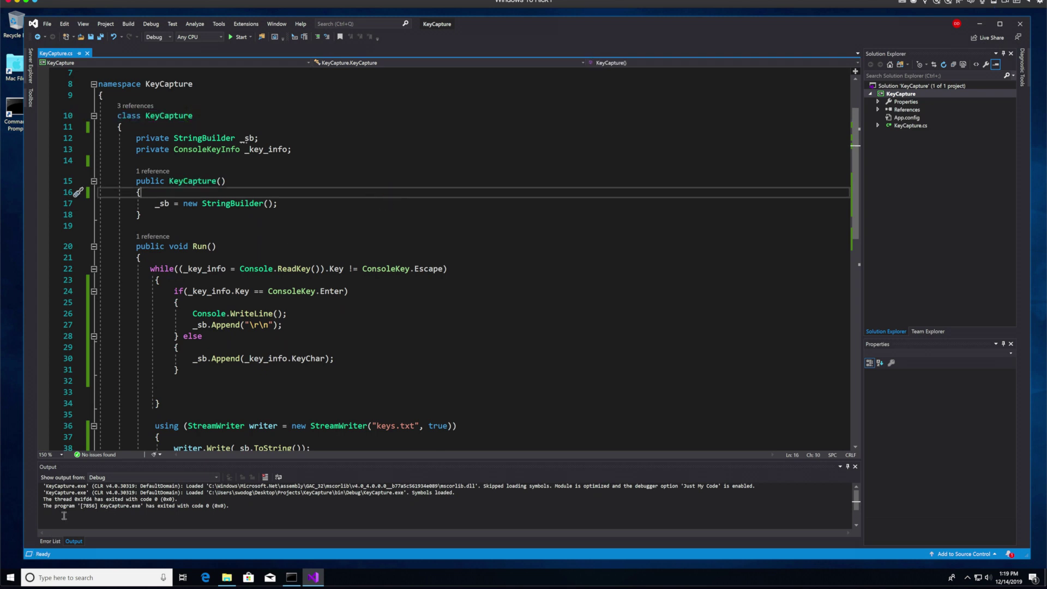
pyautogui.click(60, 456)
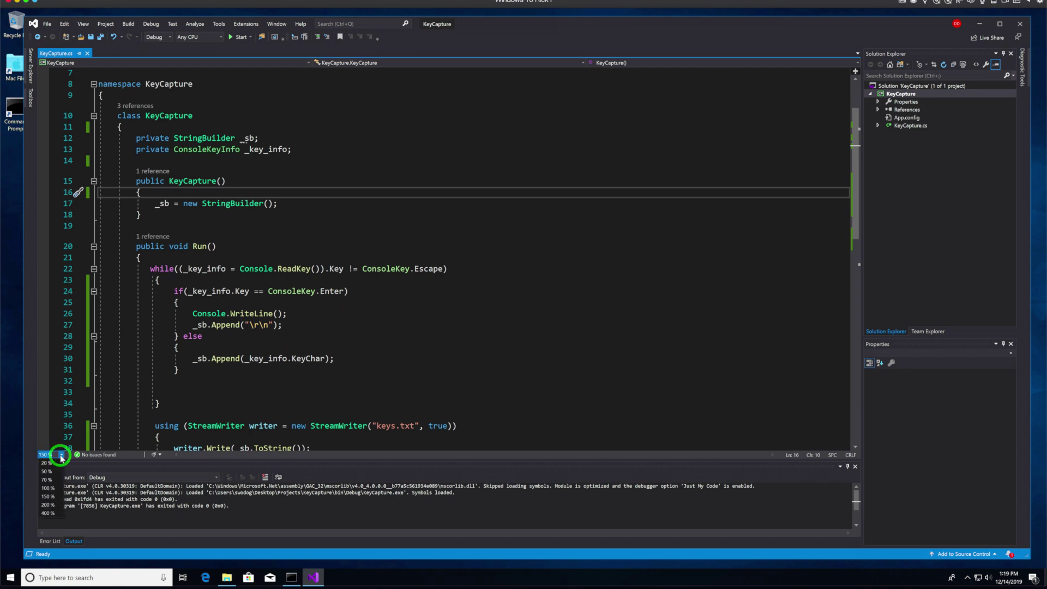
pyautogui.click(50, 505)
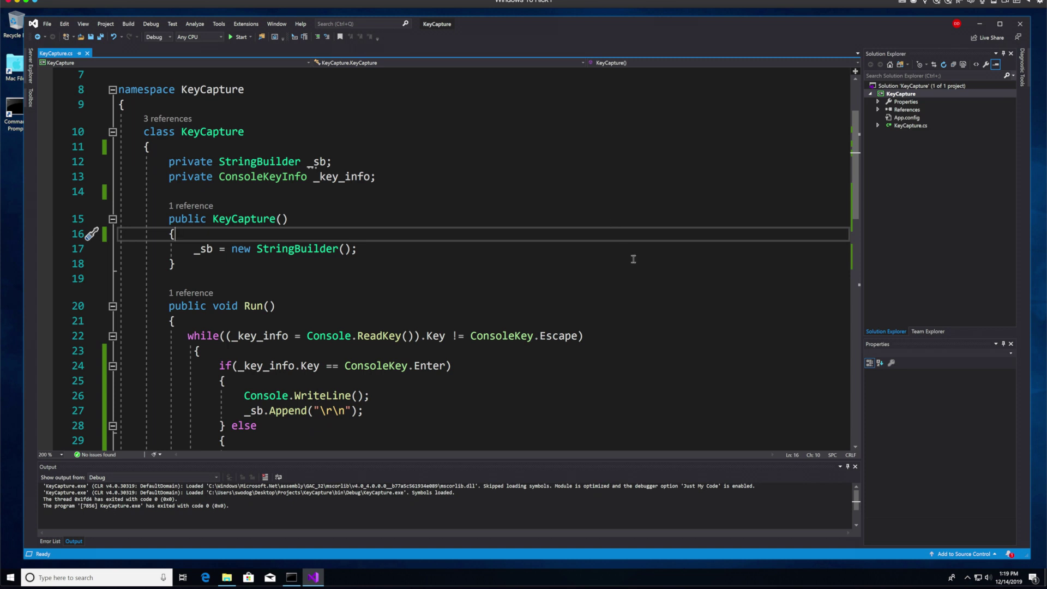
pyautogui.click(152, 133)
pyautogui.moveTo(152, 132); pyautogui.dragTo(274, 132)
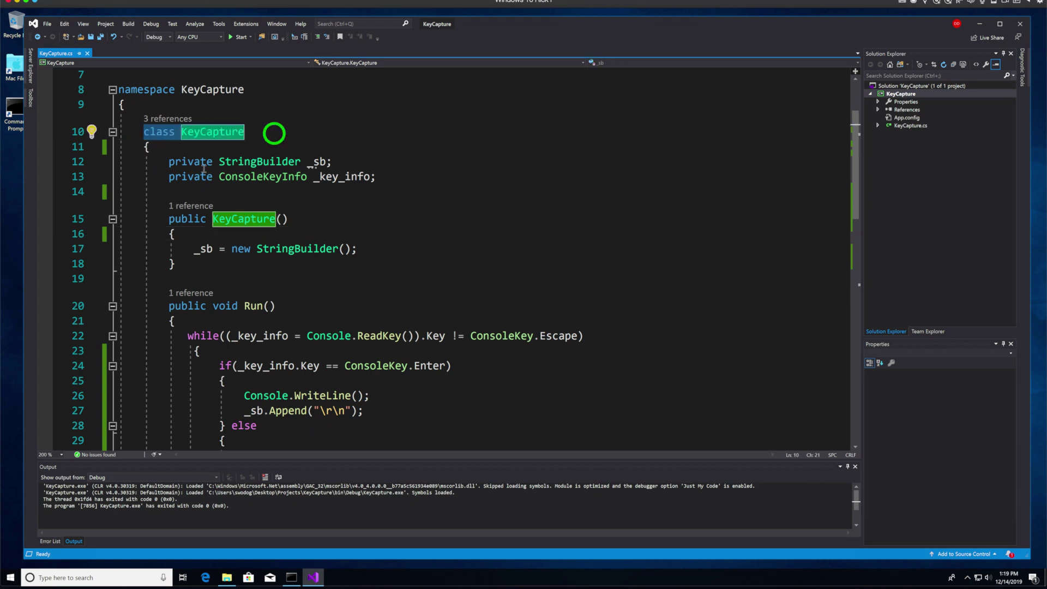
pyautogui.click(169, 161)
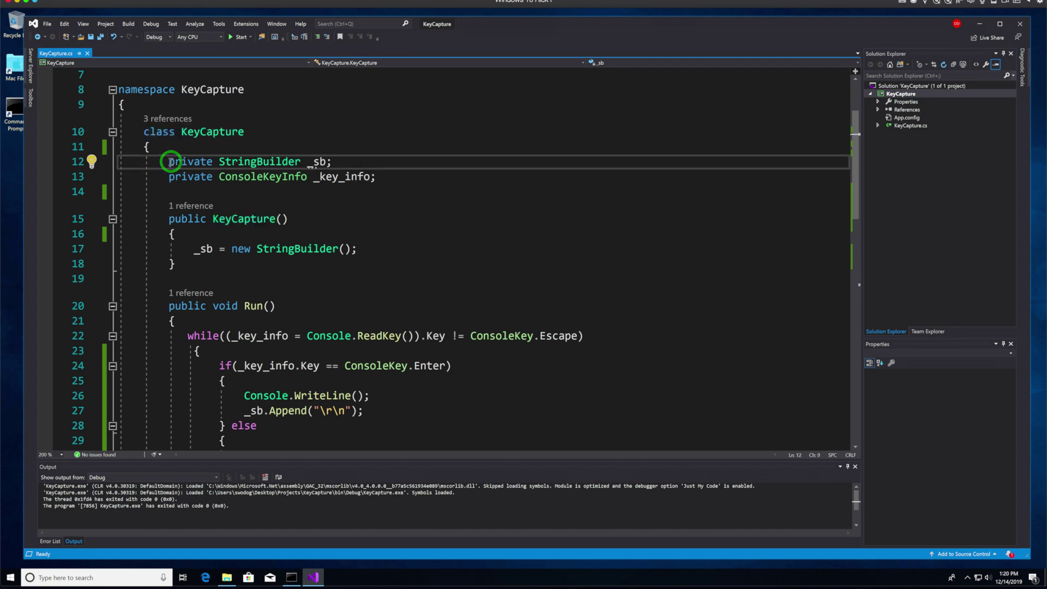
pyautogui.click(170, 161)
pyautogui.moveTo(170, 161); pyautogui.dragTo(385, 176)
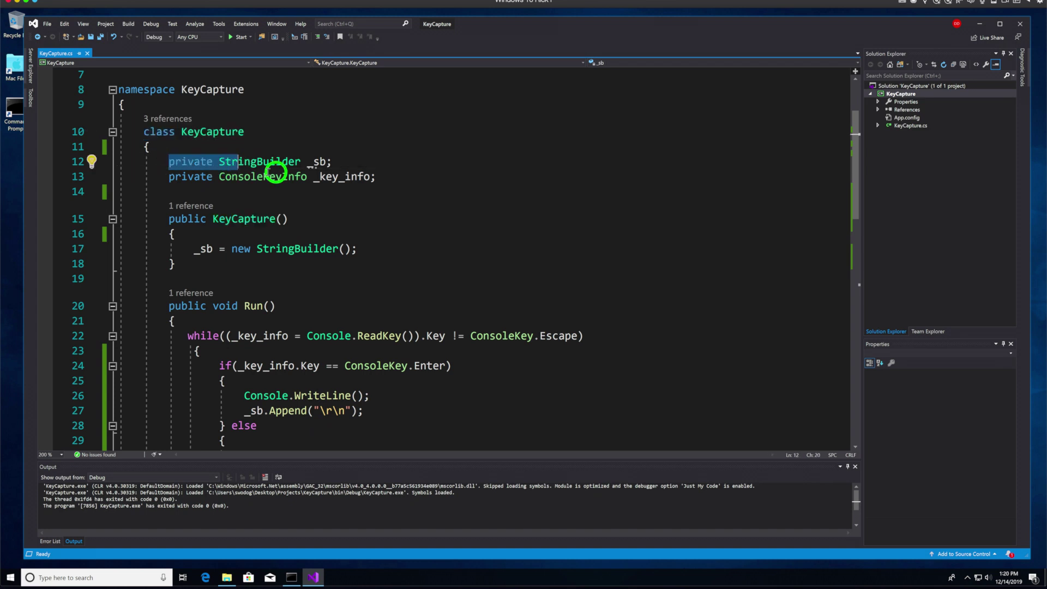
pyautogui.click(275, 161)
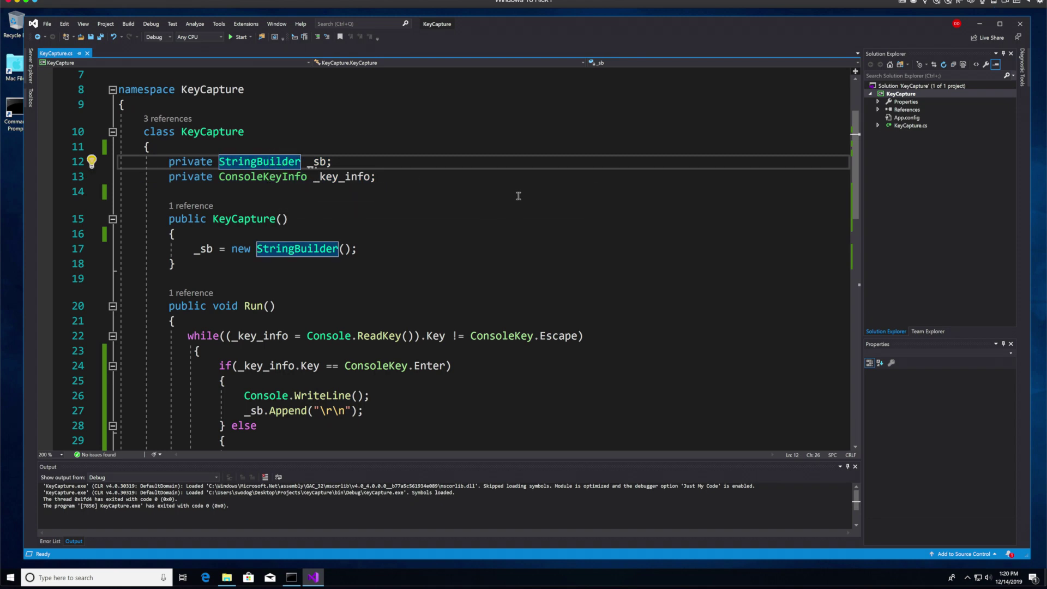
pyautogui.scroll(-2, 518, 196)
pyautogui.scroll(1, 518, 195)
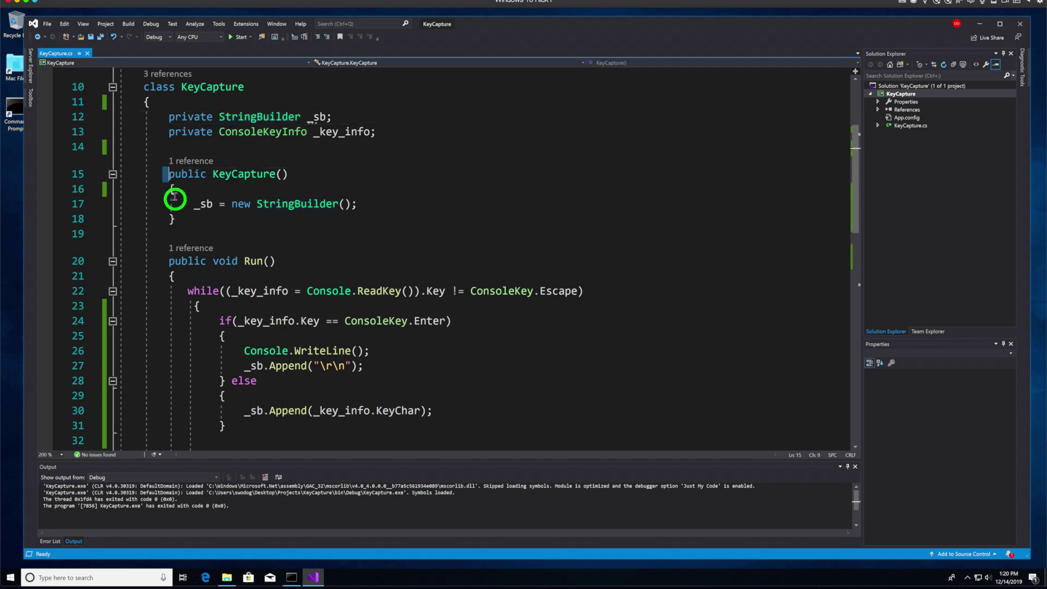
pyautogui.moveTo(168, 174); pyautogui.dragTo(180, 213)
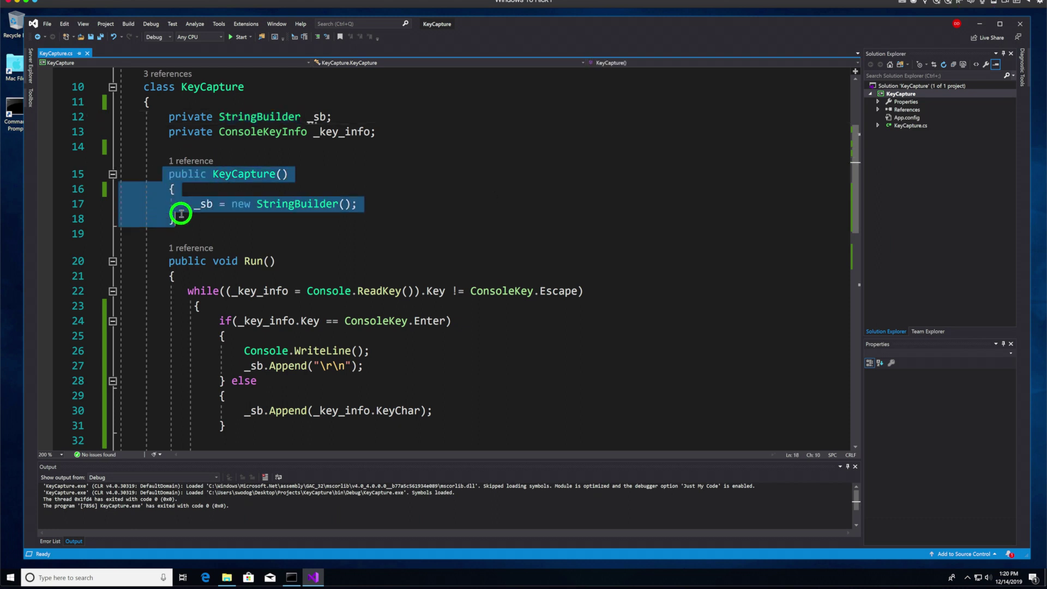
pyautogui.click(232, 204)
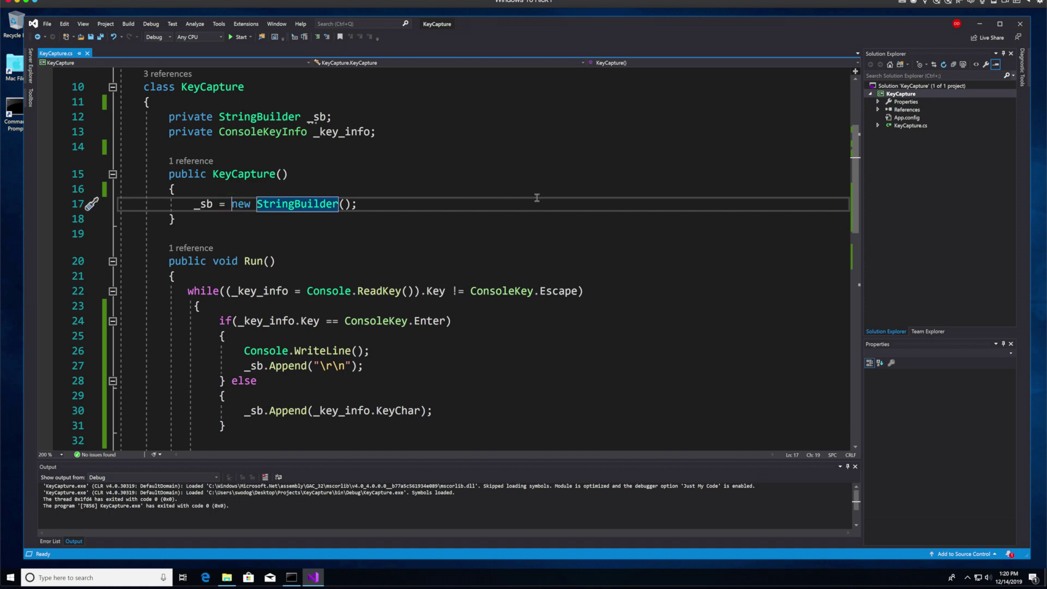
pyautogui.scroll(-3, 578, 199)
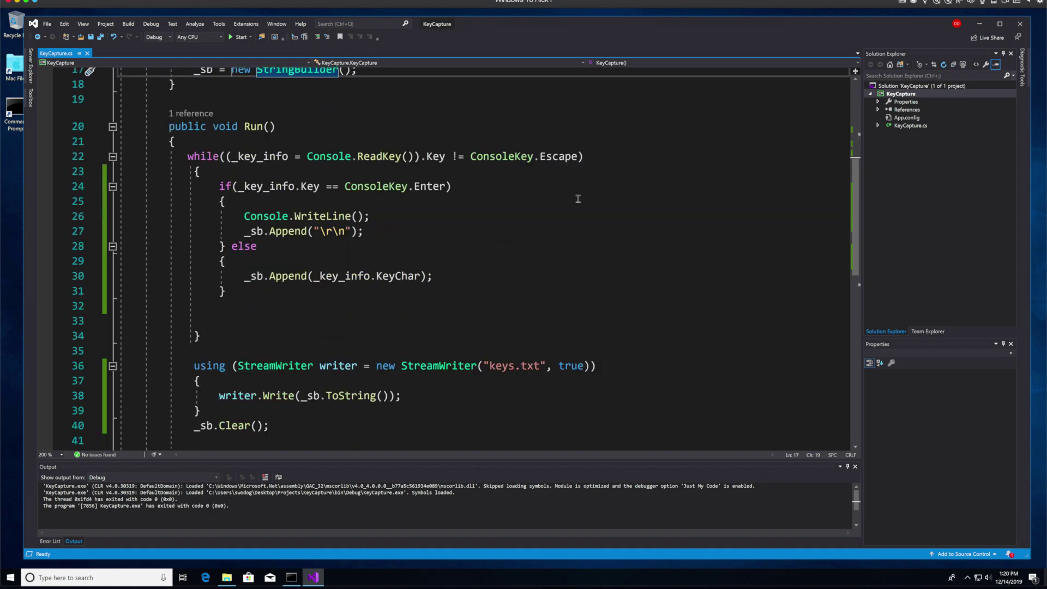
pyautogui.scroll(-1, 578, 199)
pyautogui.scroll(-1, 577, 199)
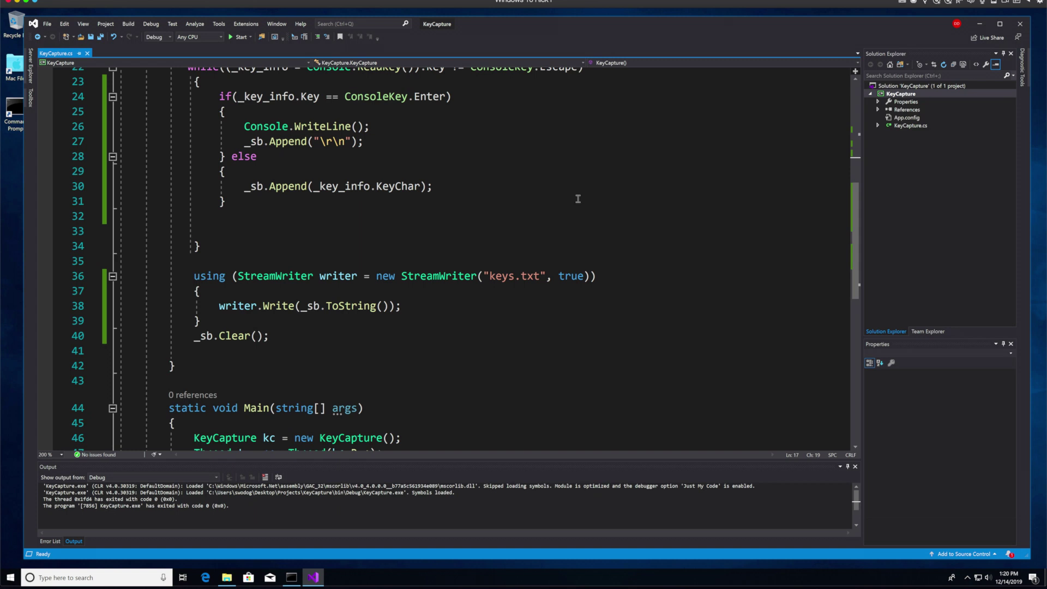
pyautogui.scroll(-2, 578, 199)
pyautogui.scroll(-1, 577, 199)
pyautogui.scroll(-1, 578, 199)
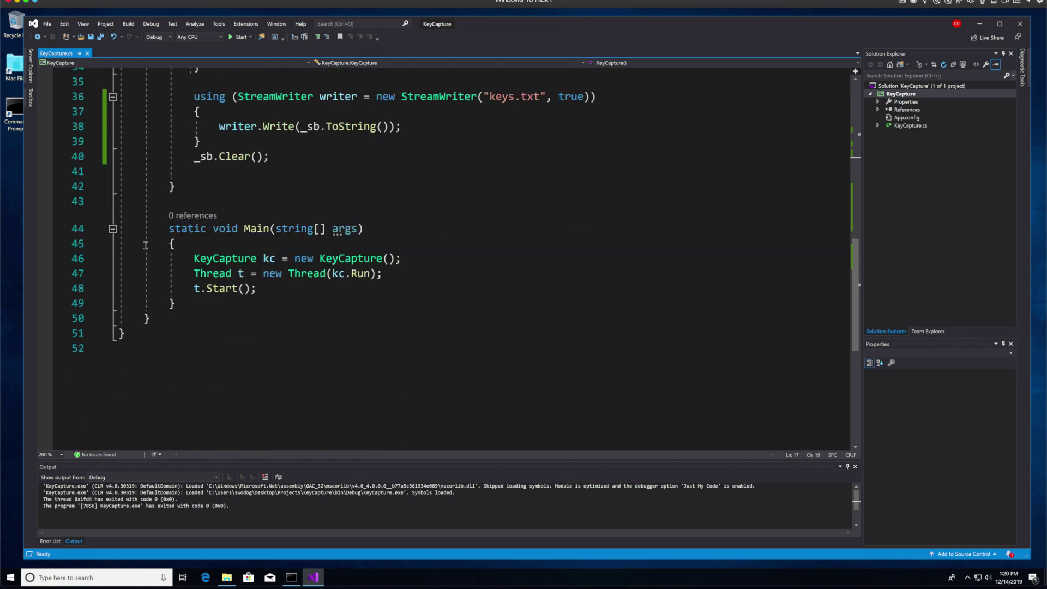
pyautogui.moveTo(193, 259); pyautogui.dragTo(402, 259)
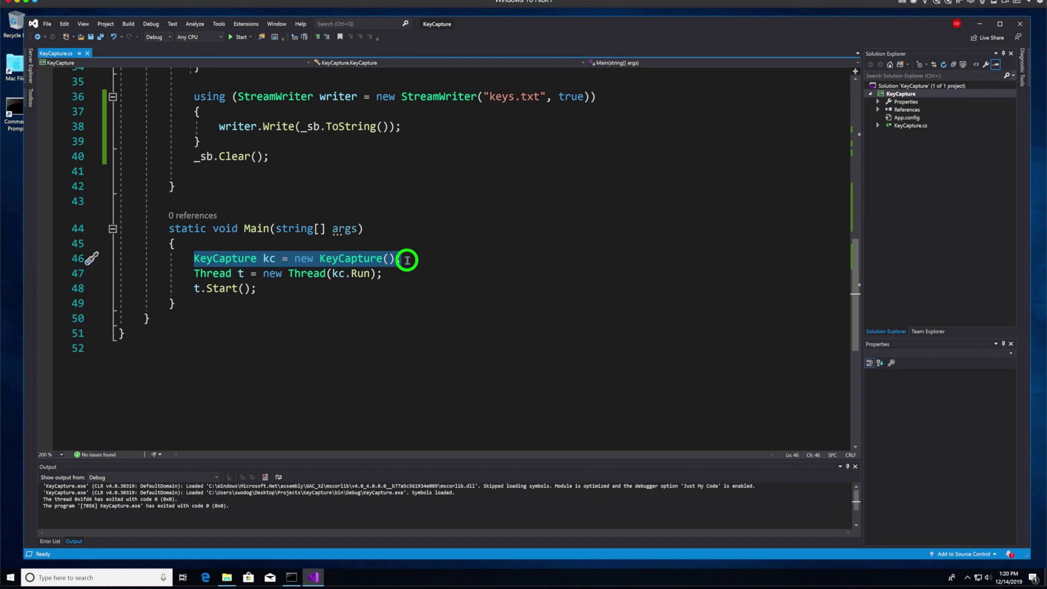
pyautogui.moveTo(406, 259); pyautogui.dragTo(406, 259)
pyautogui.moveTo(194, 274); pyautogui.dragTo(392, 277)
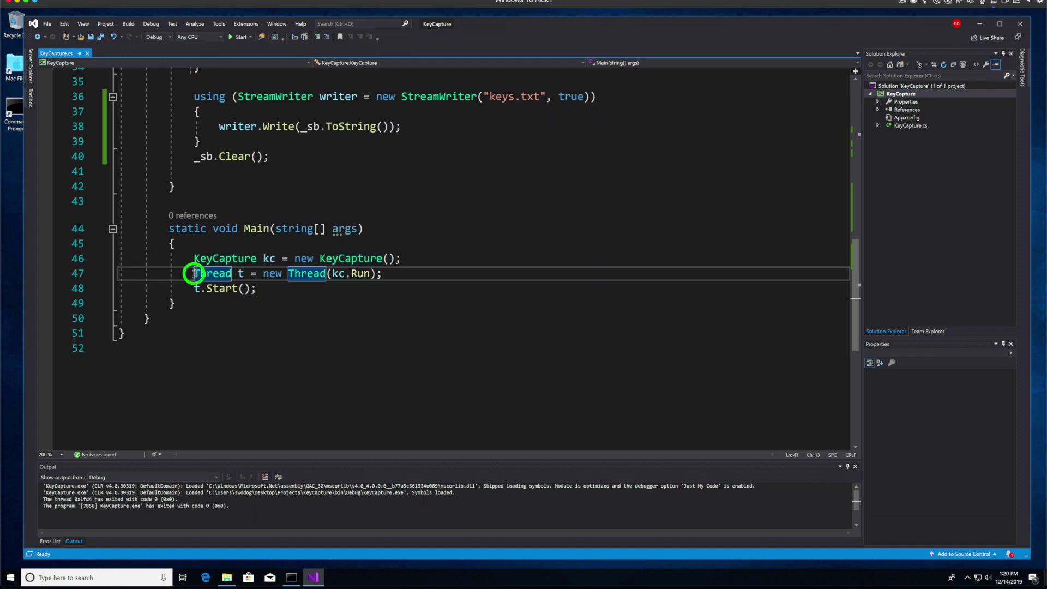
pyautogui.click(392, 277)
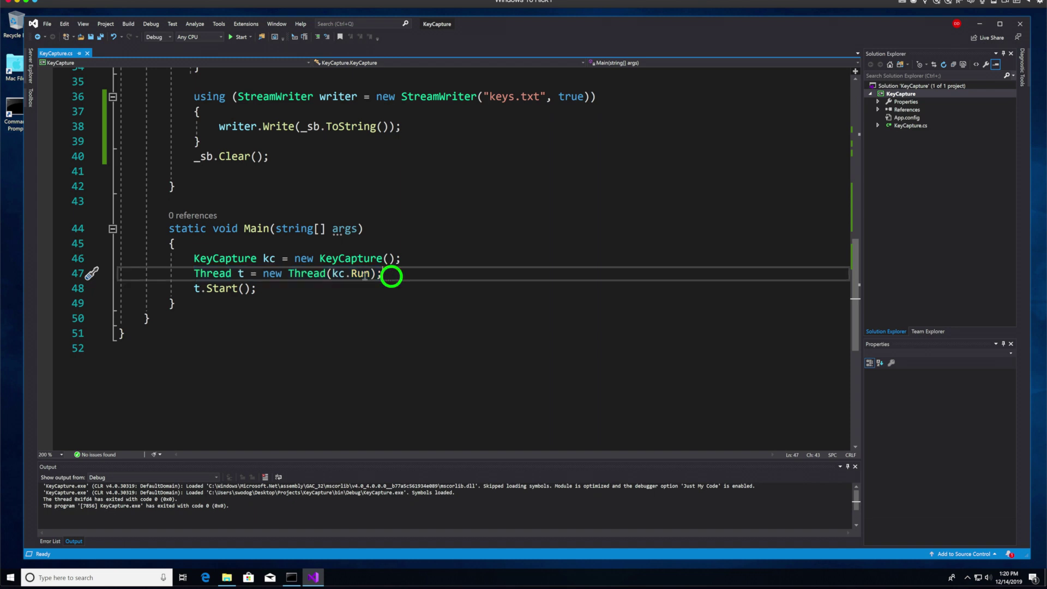
pyautogui.moveTo(333, 274); pyautogui.dragTo(368, 274)
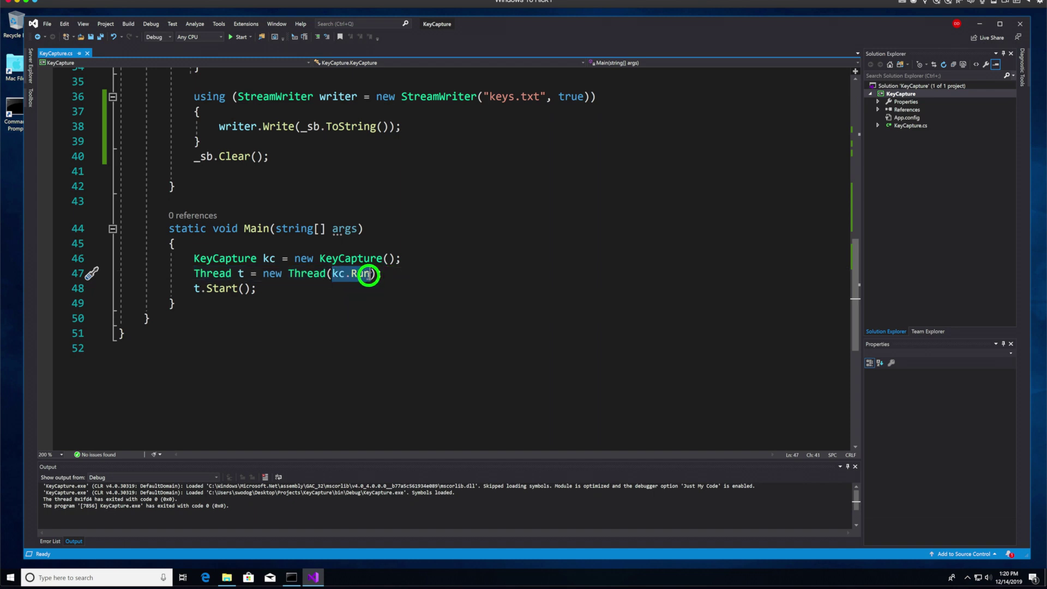
pyautogui.scroll(5, 368, 275)
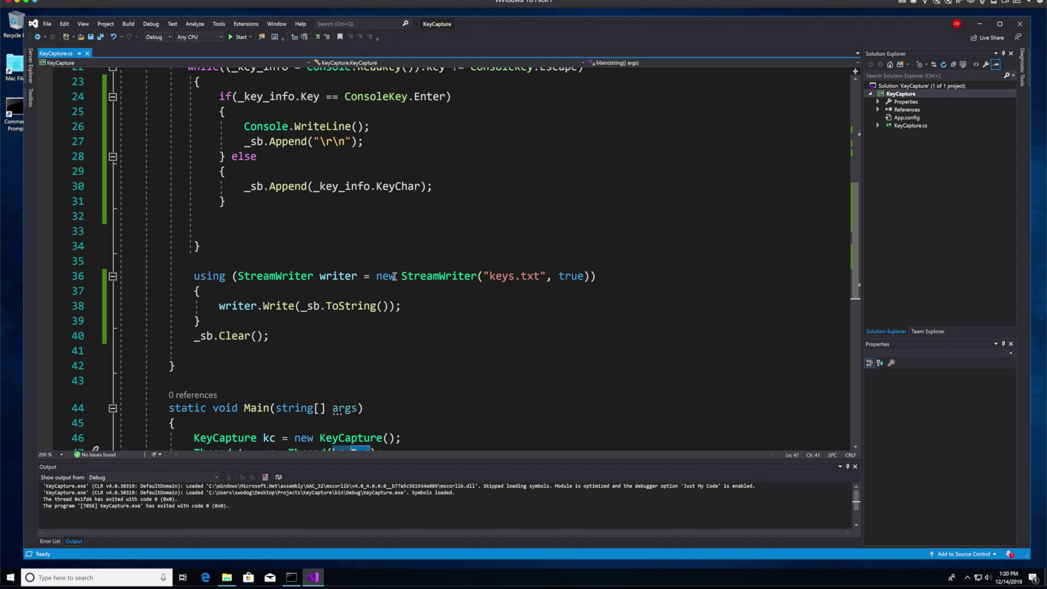
pyautogui.click(208, 130)
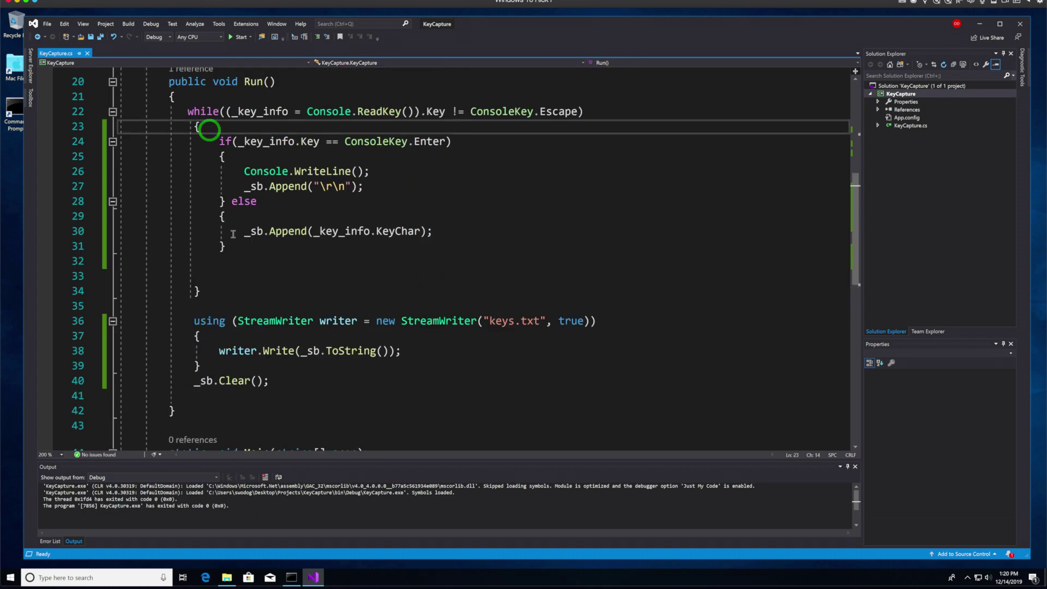
pyautogui.scroll(-3, 233, 234)
pyautogui.scroll(-3, 233, 235)
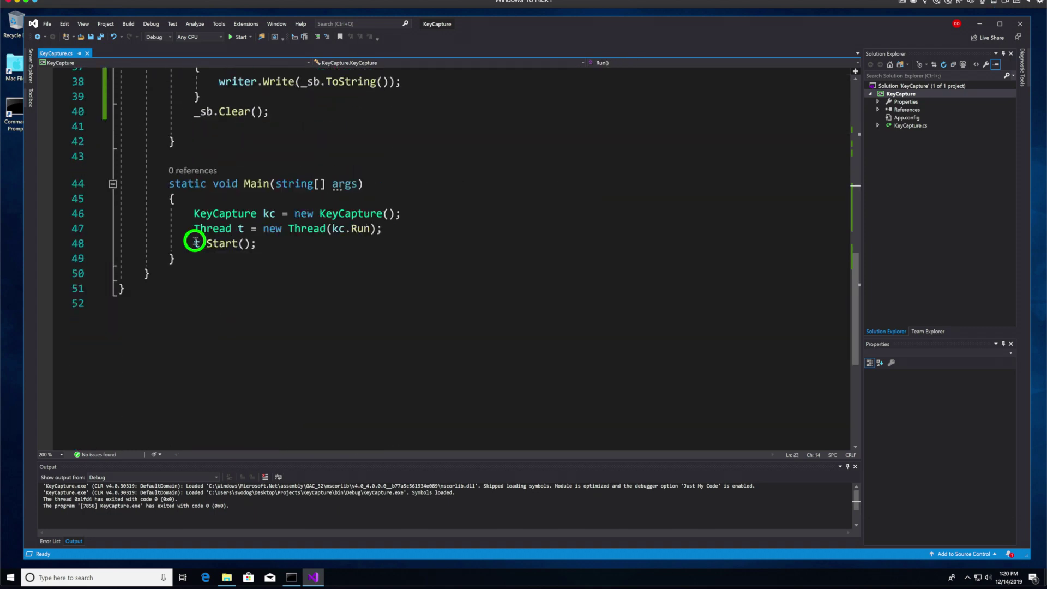
pyautogui.moveTo(197, 243); pyautogui.dragTo(258, 244)
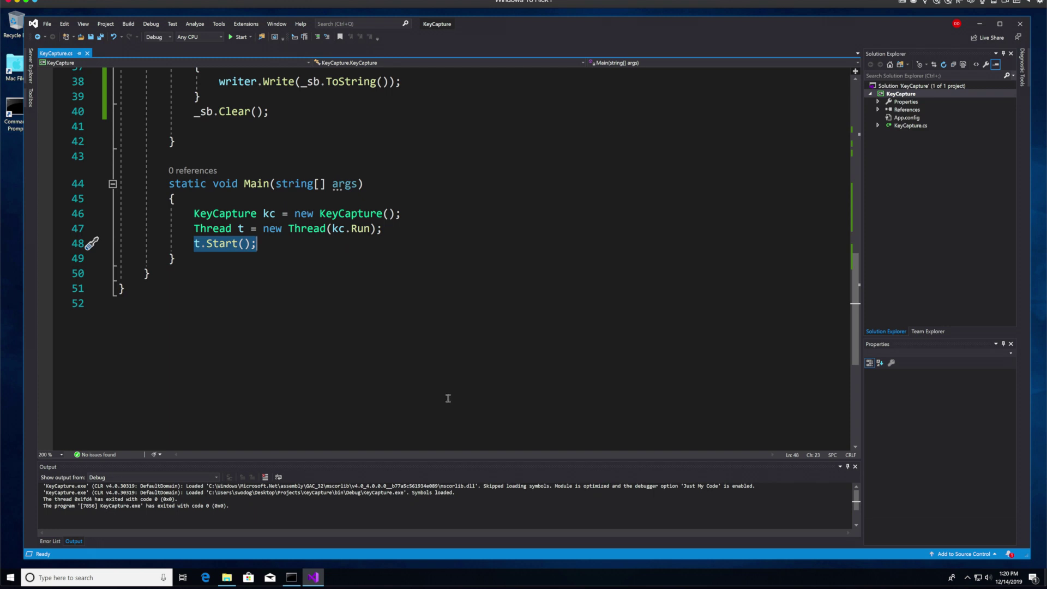
pyautogui.scroll(3, 447, 399)
pyautogui.scroll(1, 448, 398)
pyautogui.scroll(1, 448, 399)
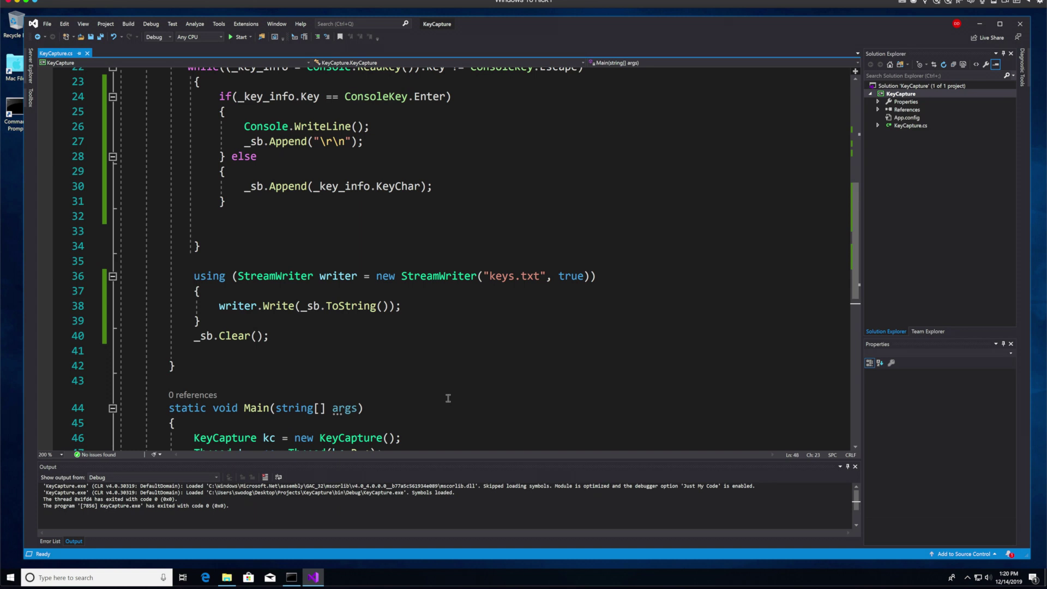
pyautogui.scroll(1, 447, 399)
pyautogui.scroll(1, 447, 399)
pyautogui.scroll(-1, 448, 399)
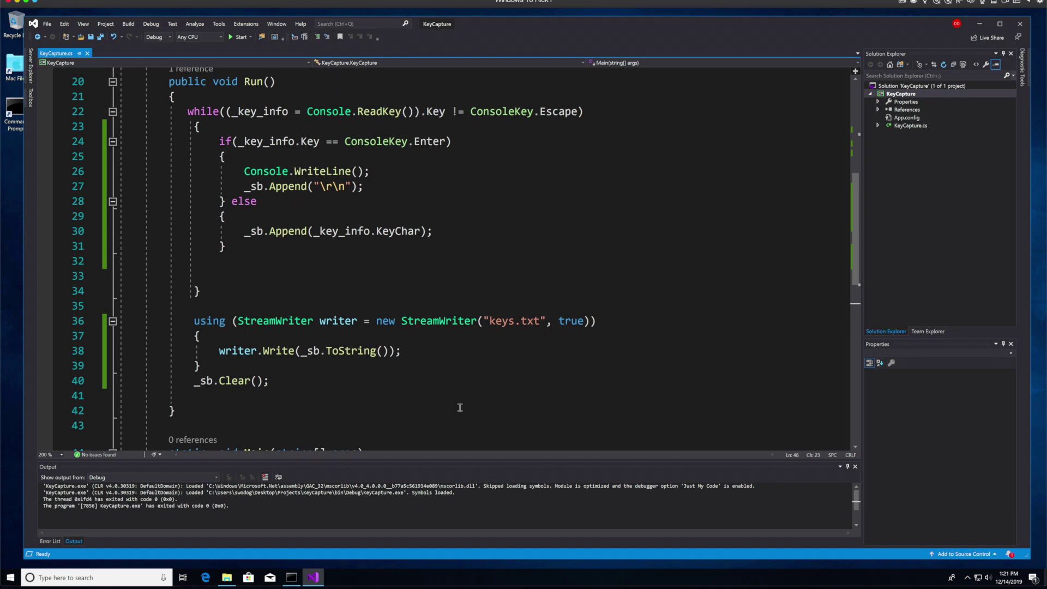
pyautogui.scroll(2, 460, 407)
pyautogui.scroll(1, 459, 407)
pyautogui.scroll(1, 459, 407)
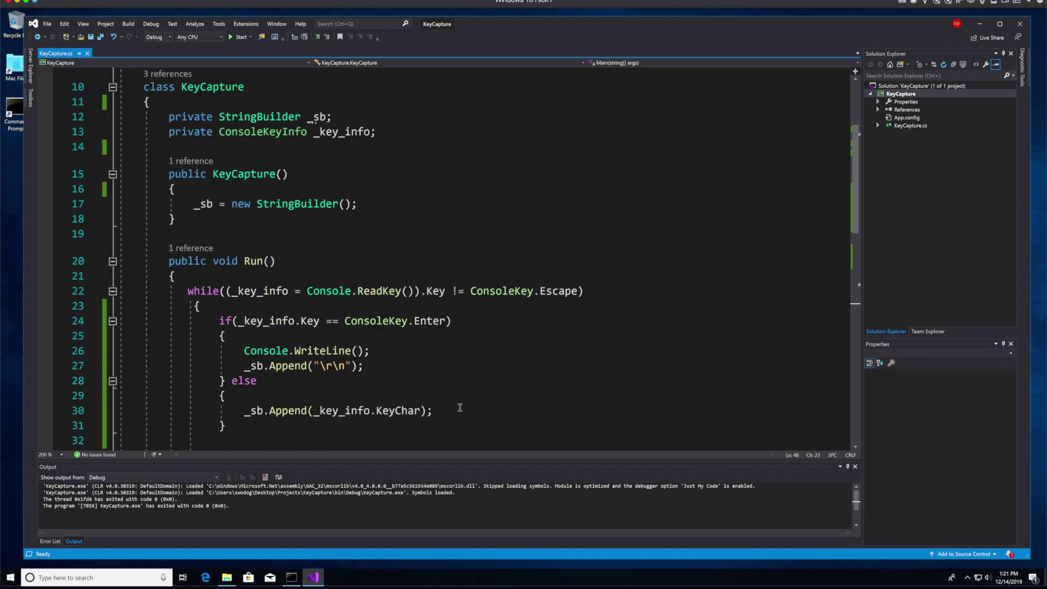
pyautogui.scroll(1, 458, 406)
pyautogui.scroll(-1, 459, 407)
pyautogui.scroll(-1, 459, 406)
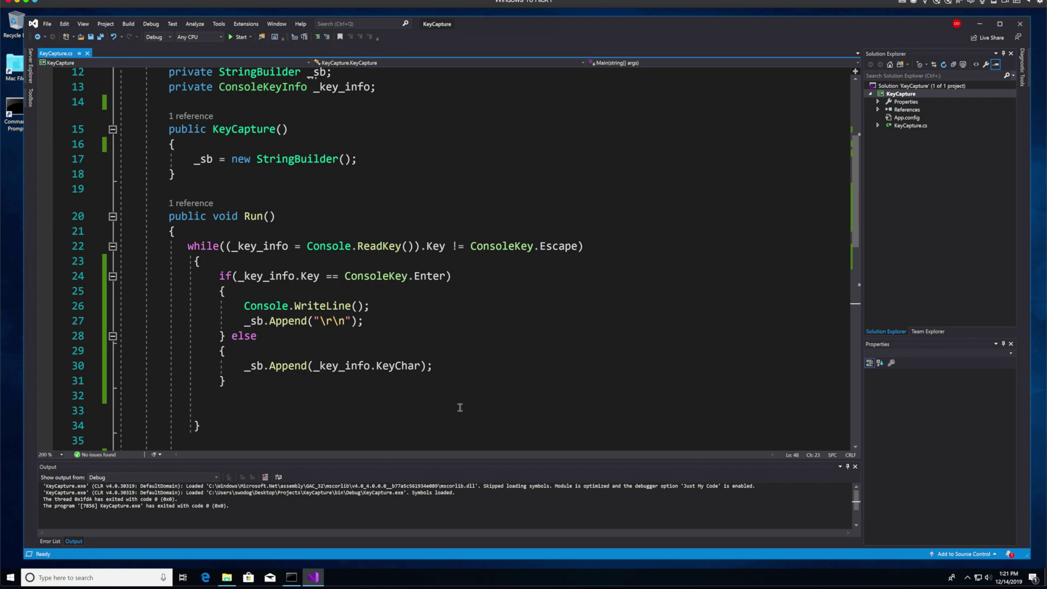
pyautogui.scroll(-1, 460, 407)
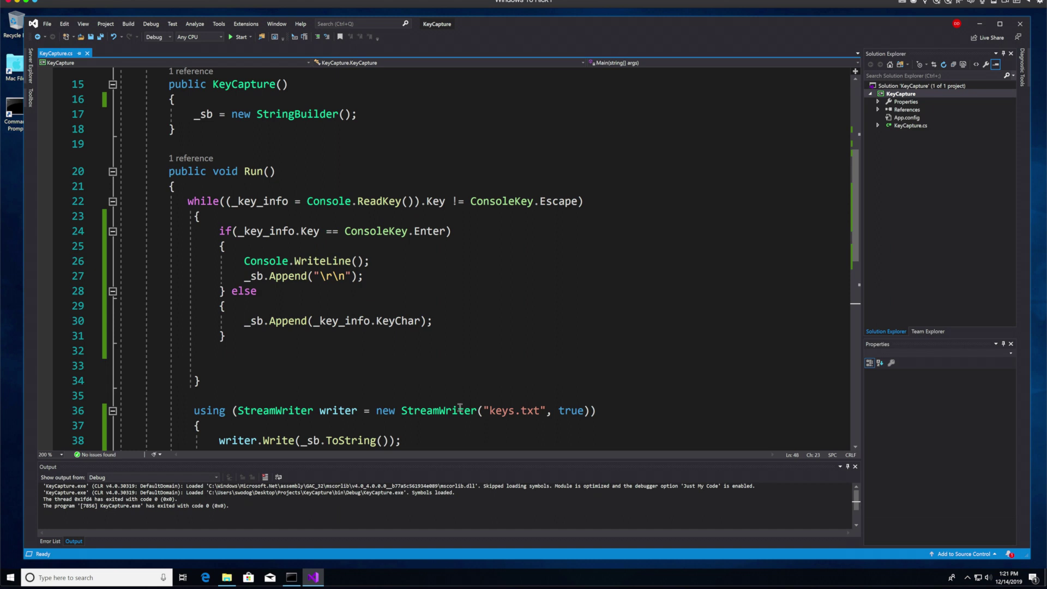
pyautogui.click(169, 171)
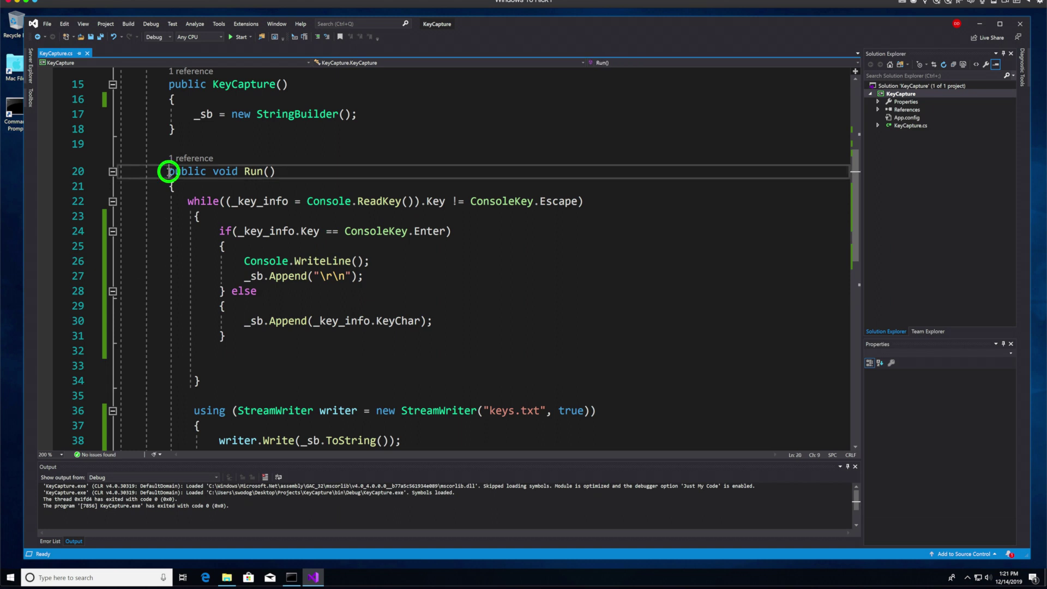
pyautogui.moveTo(168, 172)
pyautogui.mouseDown()
pyautogui.moveTo(235, 386)
pyautogui.moveTo(236, 439)
pyautogui.moveTo(234, 396)
pyautogui.mouseUp()
pyautogui.scroll(1, 235, 395)
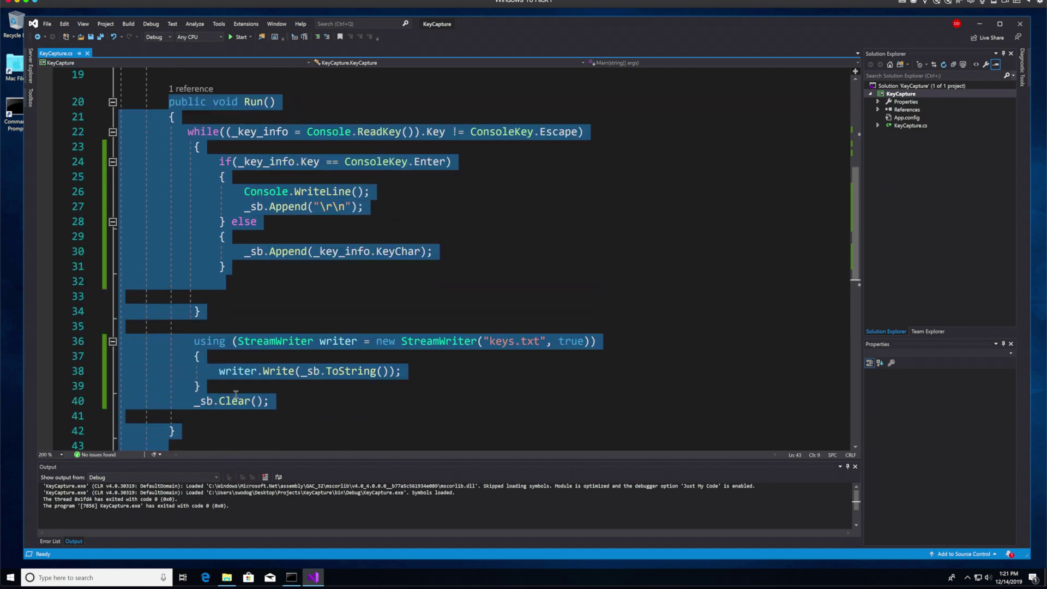
pyautogui.scroll(1, 235, 395)
pyautogui.scroll(-1, 236, 395)
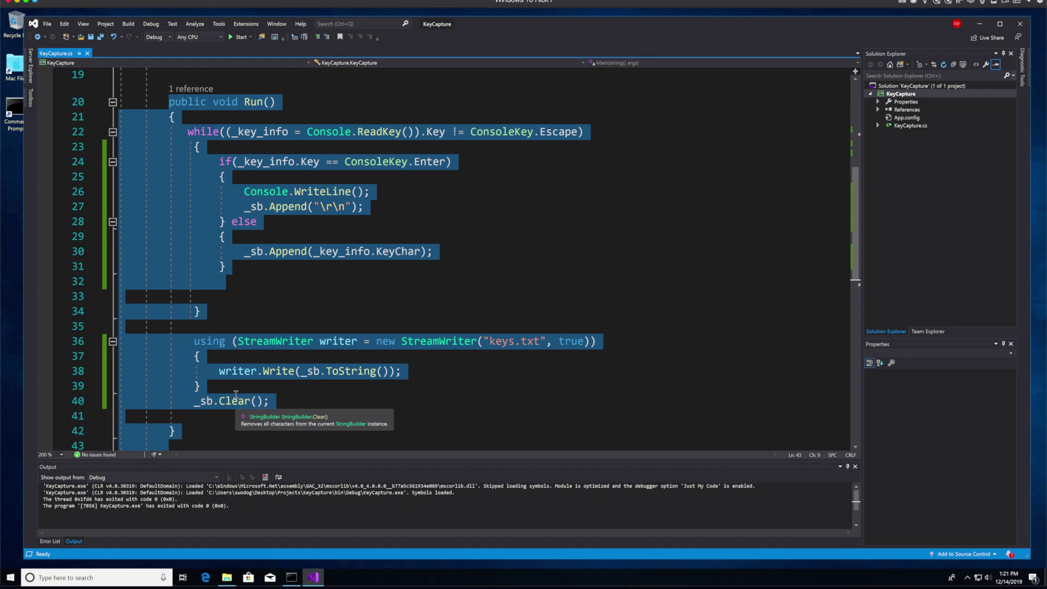
pyautogui.click(323, 313)
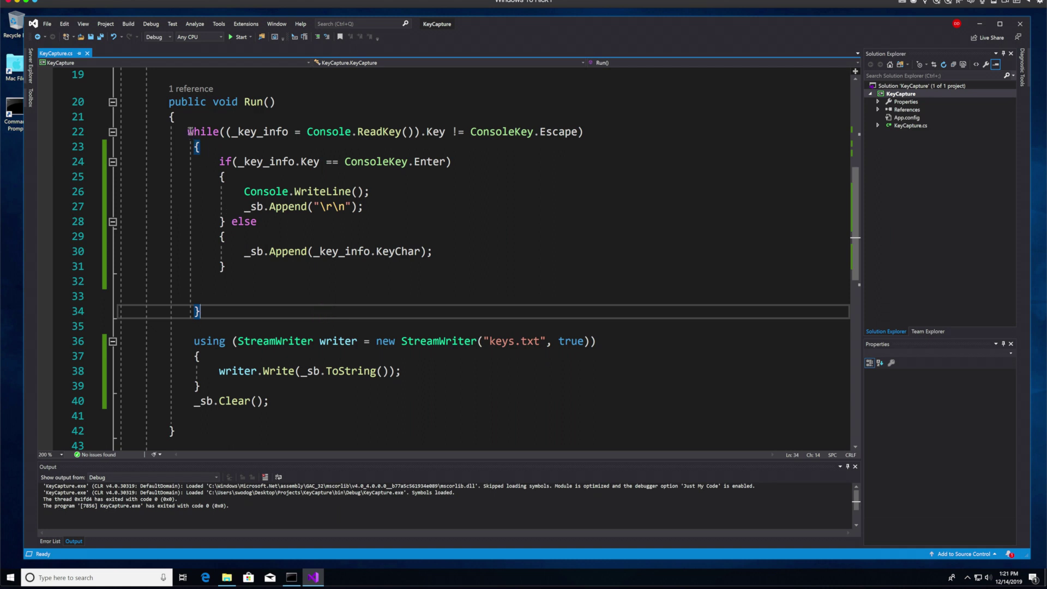
pyautogui.moveTo(189, 132); pyautogui.dragTo(262, 311)
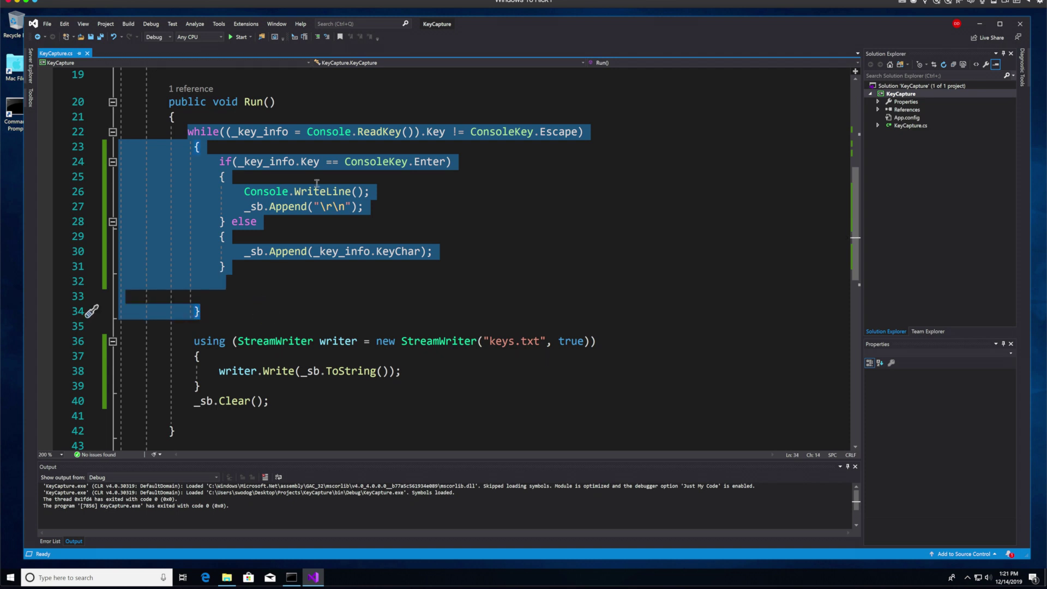
pyautogui.click(362, 145)
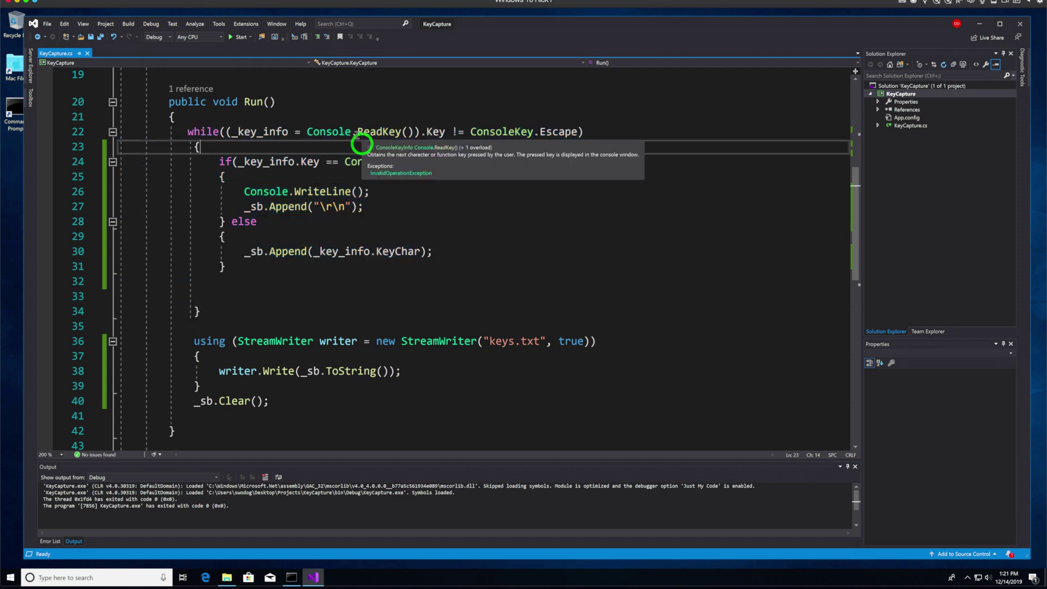
pyautogui.click(309, 132)
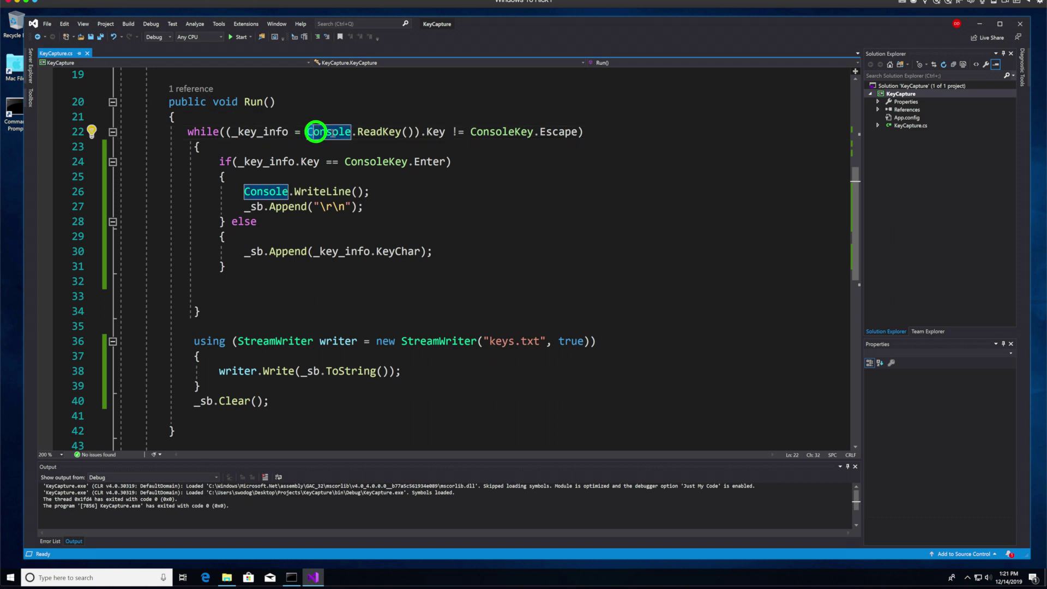
pyautogui.moveTo(308, 132); pyautogui.dragTo(416, 133)
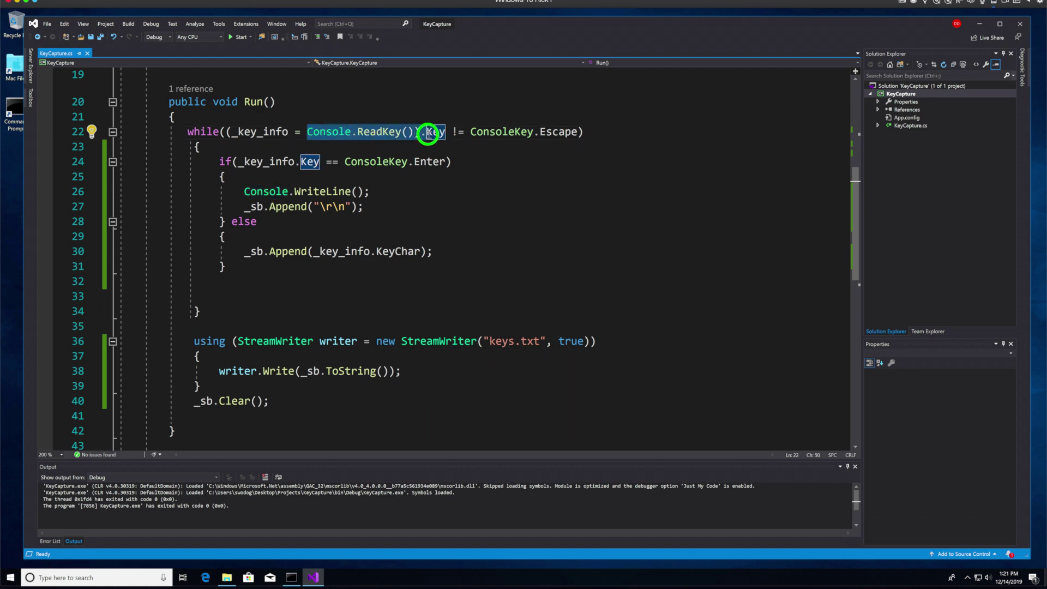
pyautogui.click(231, 133)
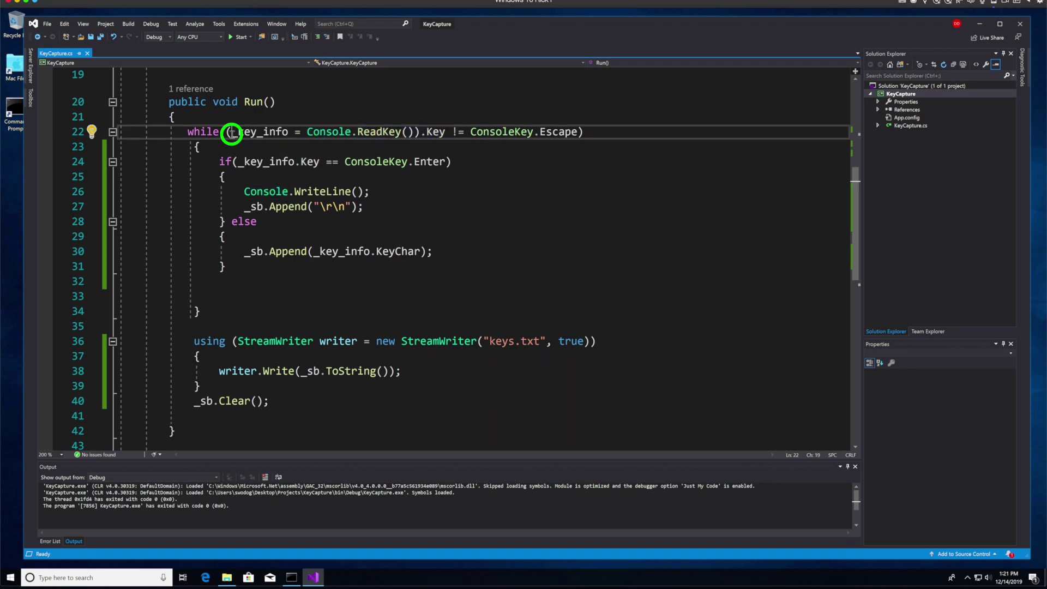
pyautogui.moveTo(232, 132); pyautogui.dragTo(289, 132)
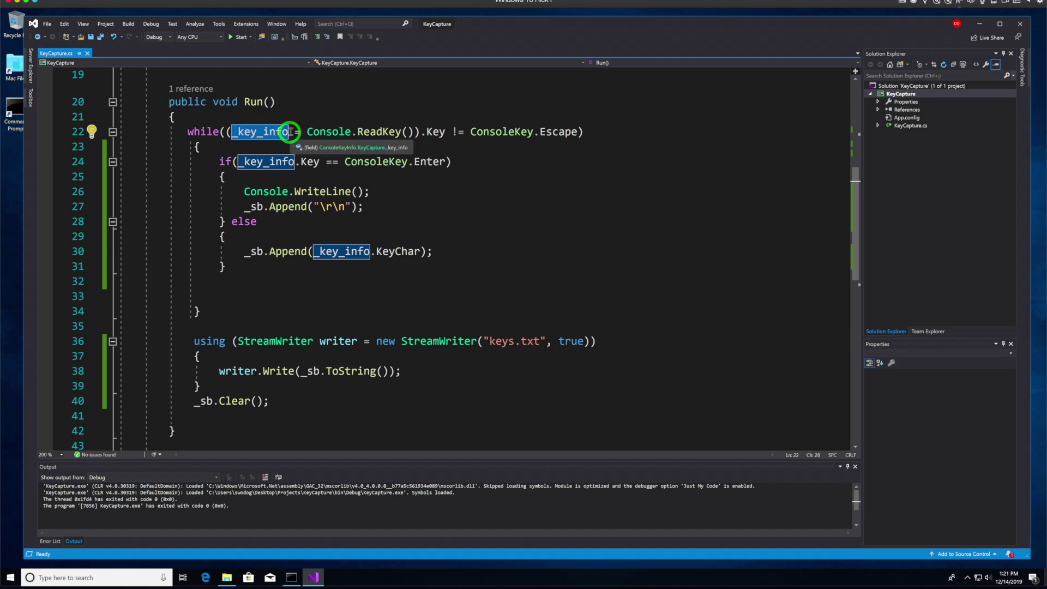
pyautogui.click(235, 135)
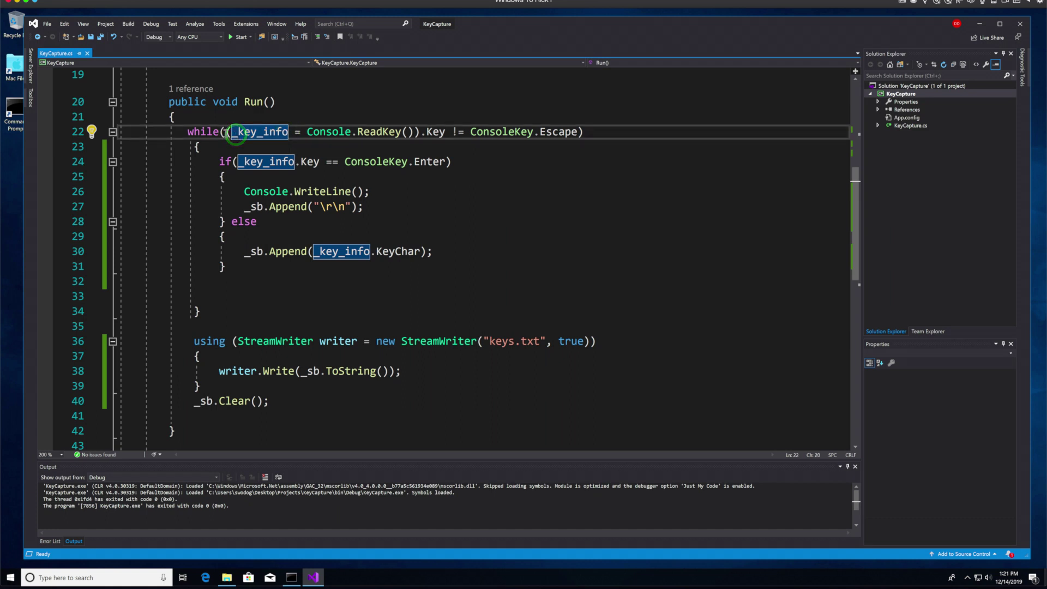
pyautogui.click(227, 132)
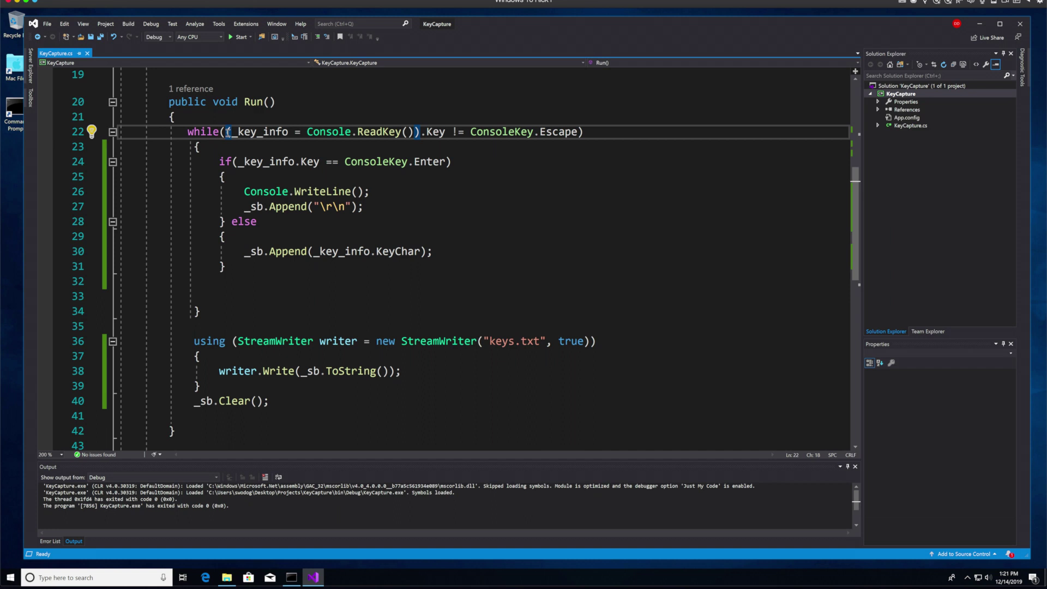
pyautogui.moveTo(227, 132); pyautogui.dragTo(376, 134)
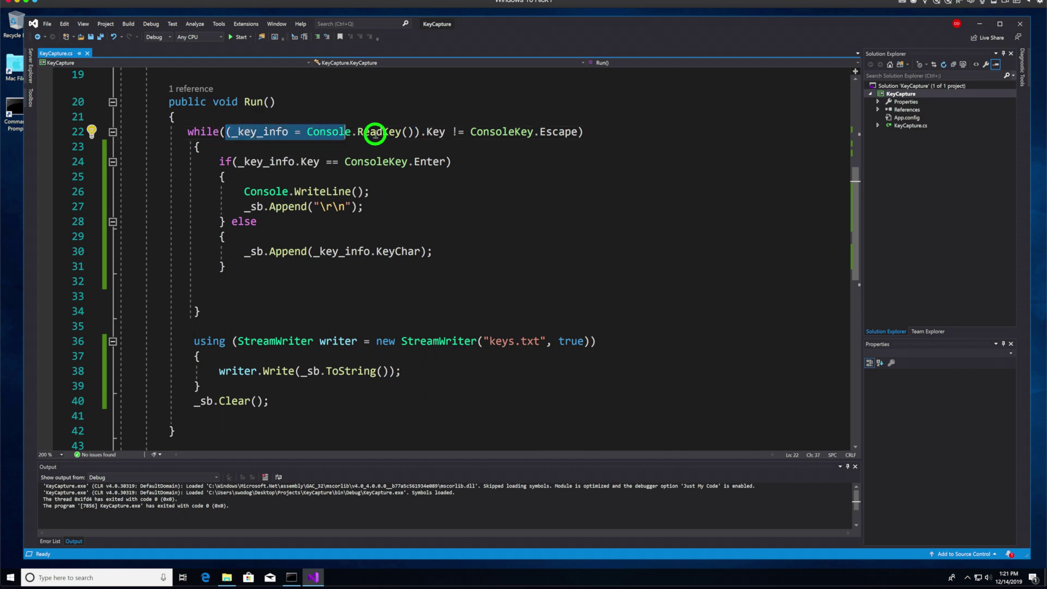
pyautogui.moveTo(374, 133); pyautogui.dragTo(421, 132)
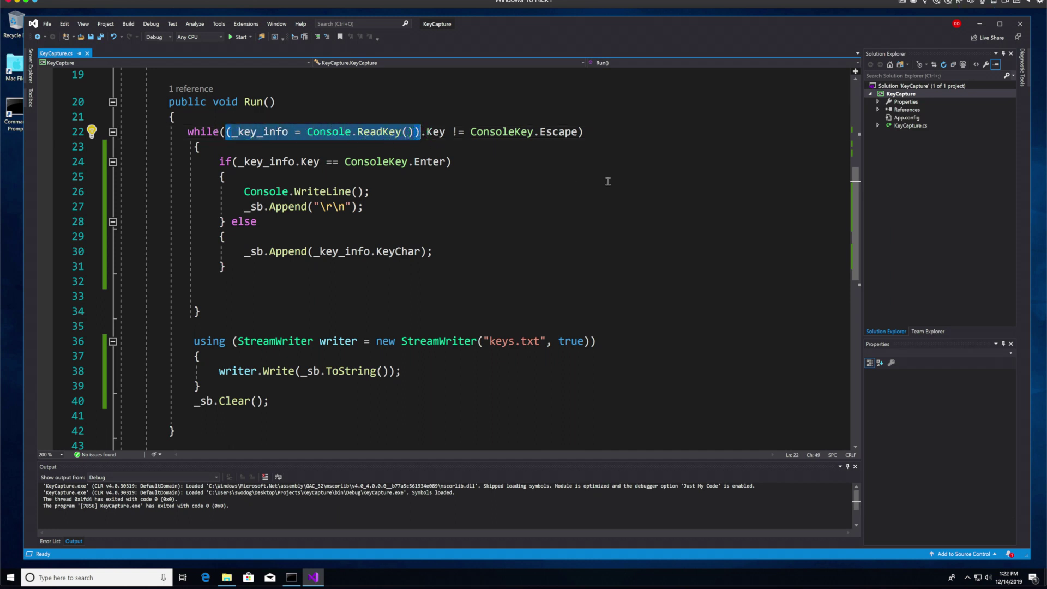
pyautogui.click(345, 134)
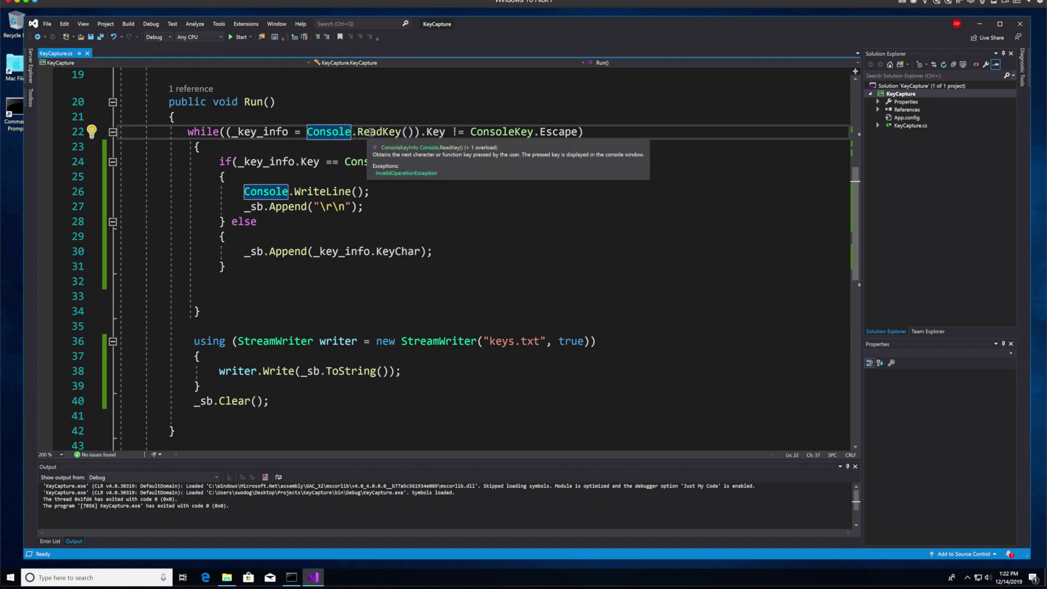
pyautogui.click(232, 135)
pyautogui.moveTo(230, 135); pyautogui.dragTo(287, 136)
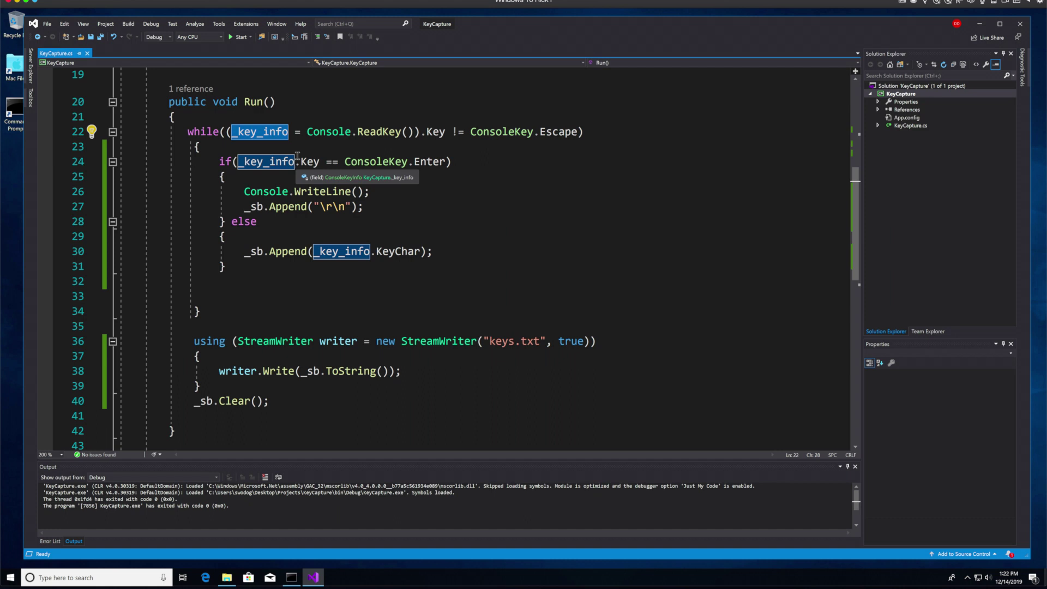
pyautogui.moveTo(500, 131)
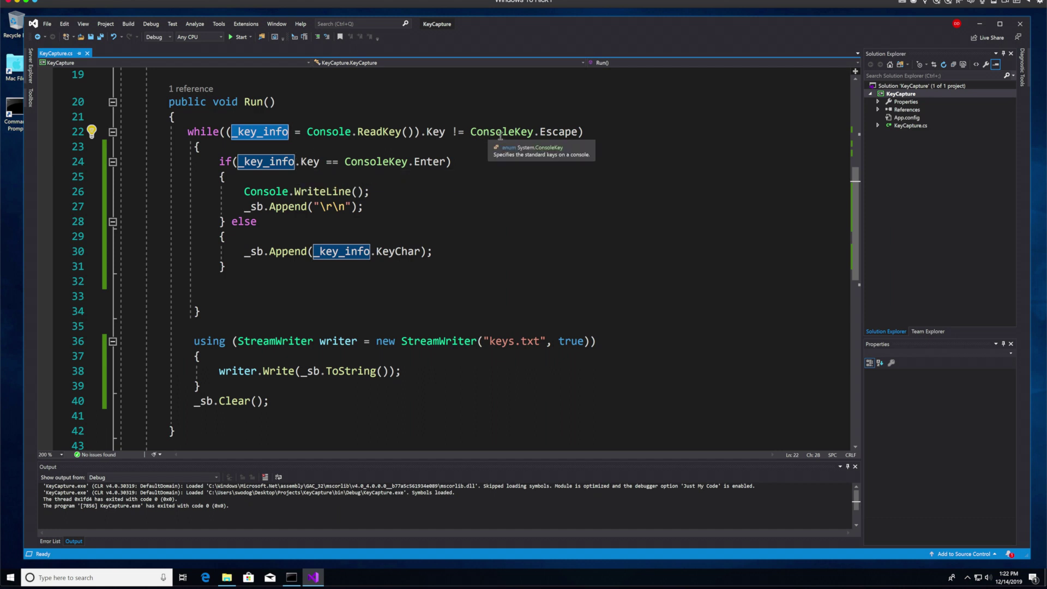
pyautogui.click(498, 133)
pyautogui.moveTo(218, 161); pyautogui.dragTo(225, 176)
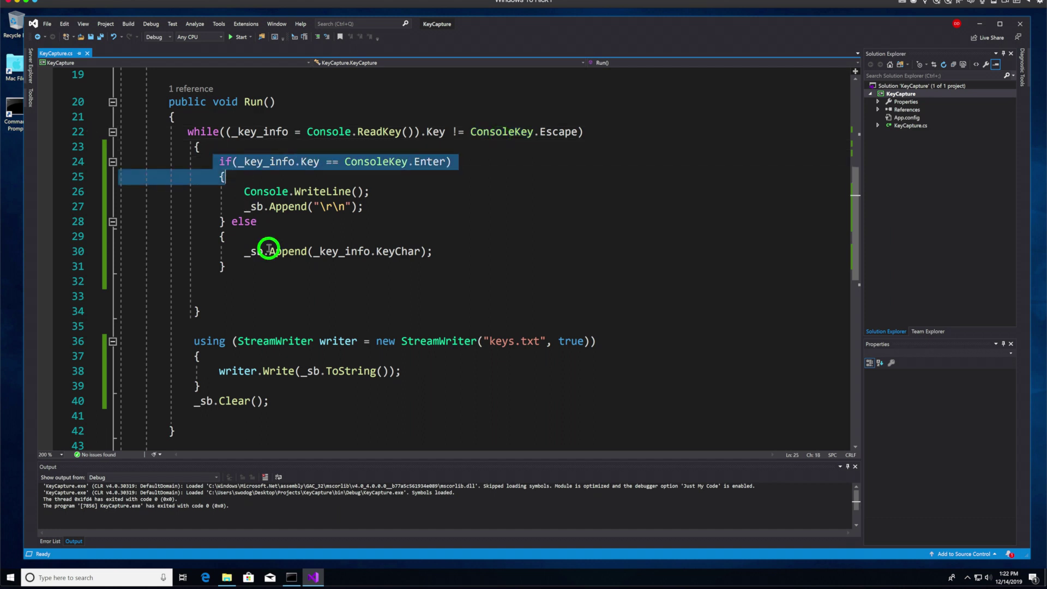
pyautogui.moveTo(269, 249); pyautogui.dragTo(276, 282)
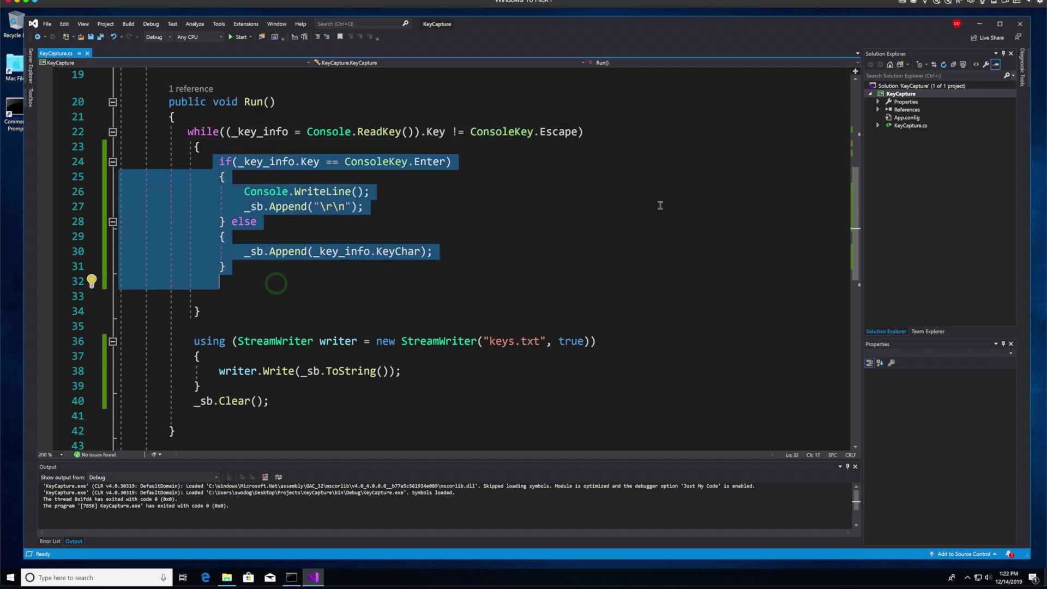
pyautogui.click(436, 215)
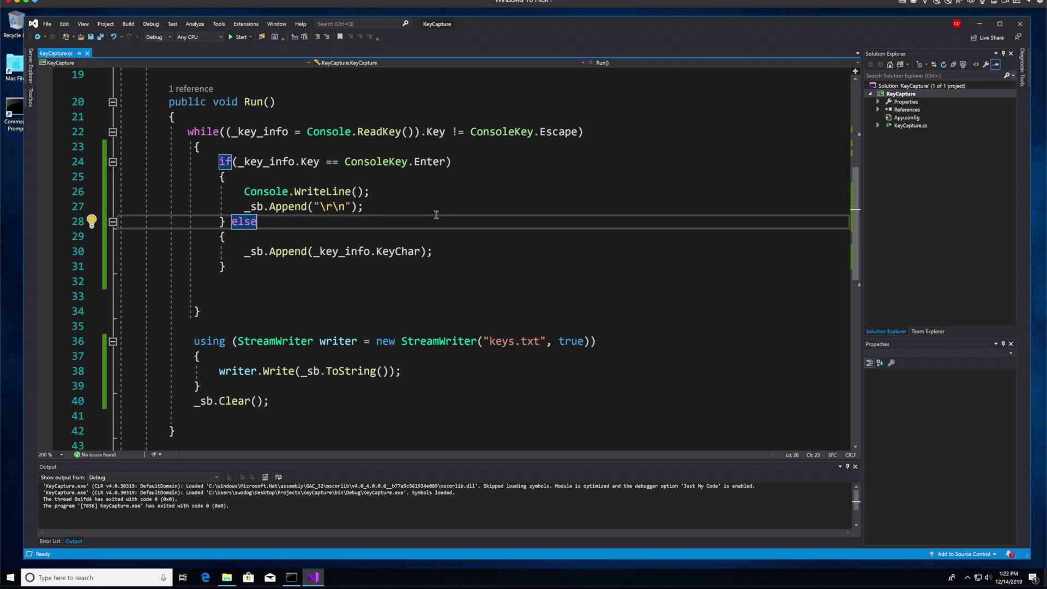
pyautogui.click(436, 216)
pyautogui.moveTo(345, 161); pyautogui.dragTo(440, 165)
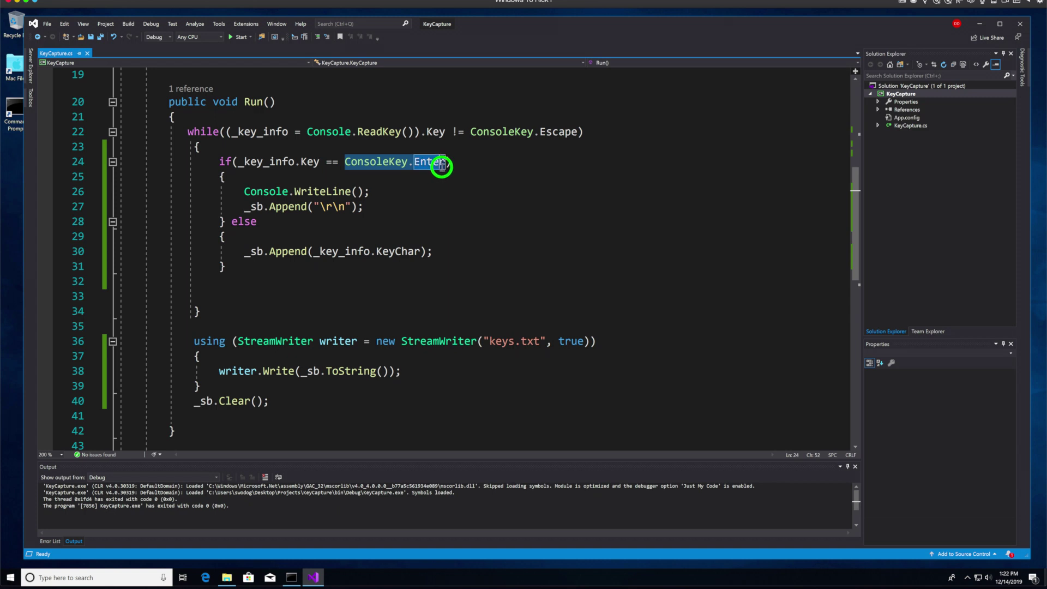
pyautogui.click(481, 172)
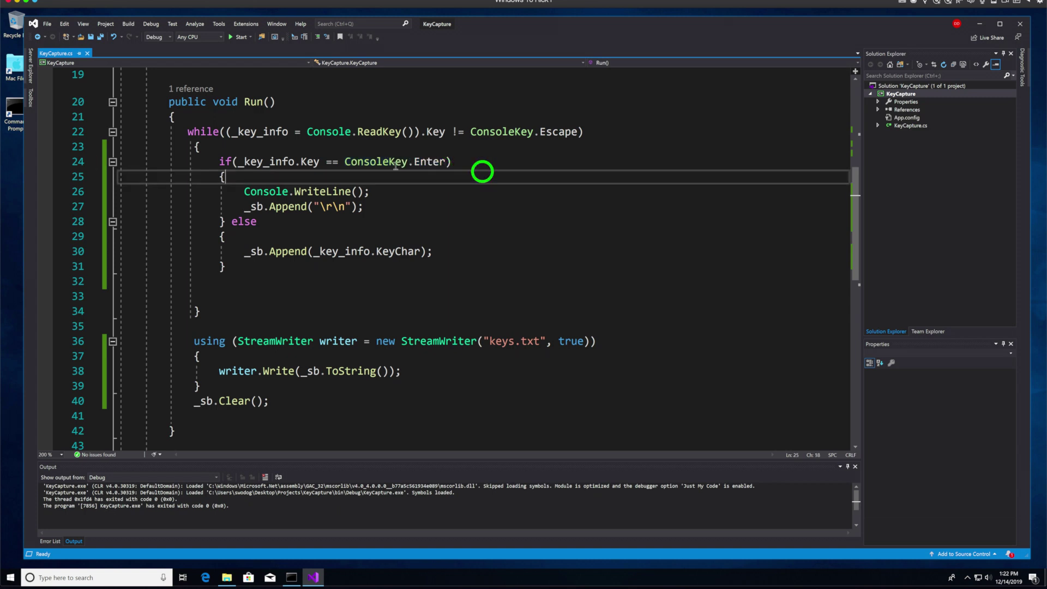
pyautogui.click(382, 161)
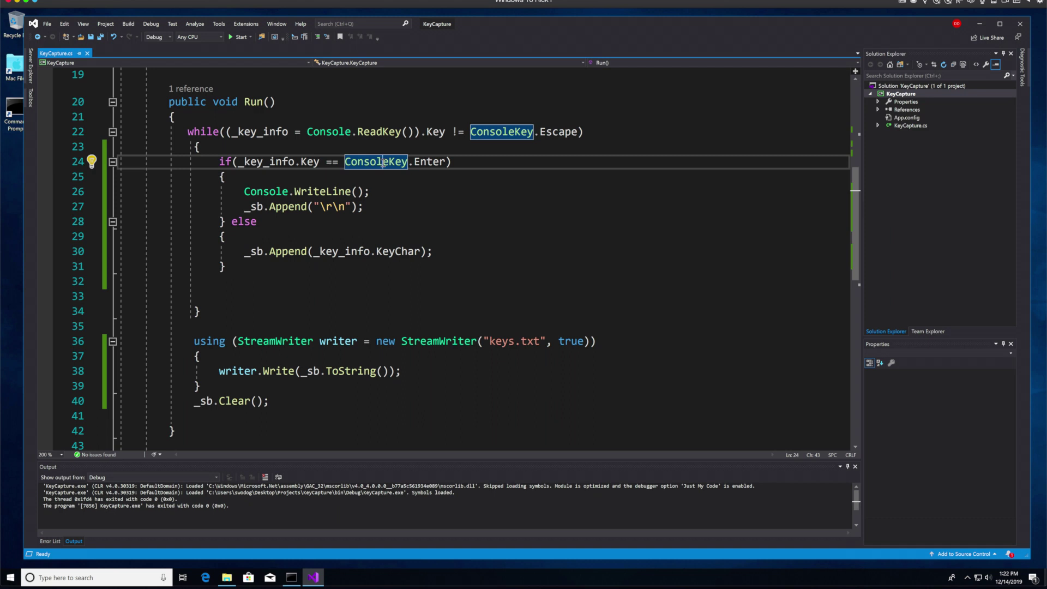
pyautogui.click(421, 171)
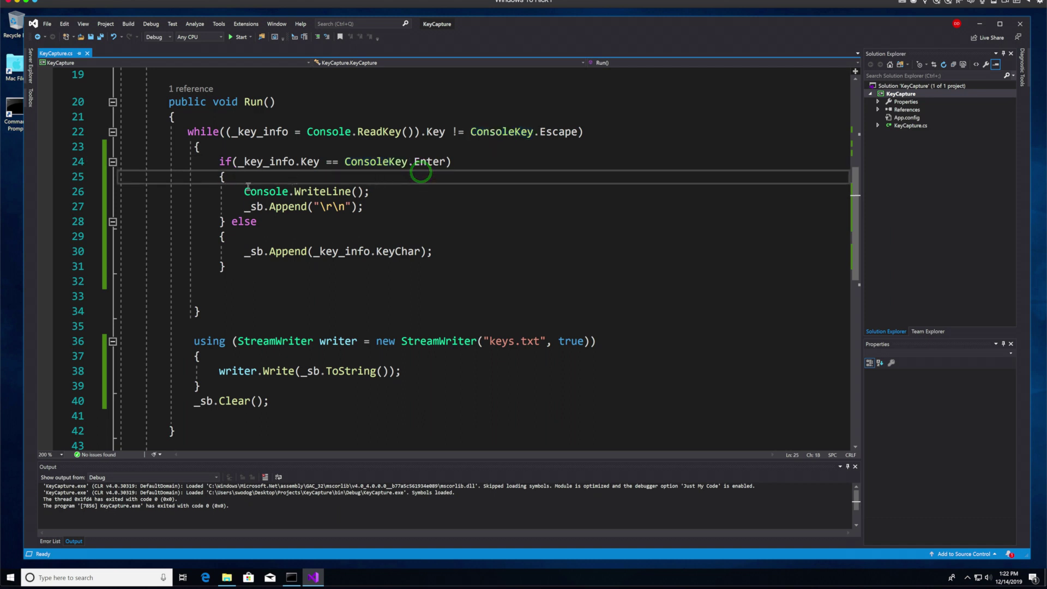
pyautogui.moveTo(246, 192); pyautogui.dragTo(374, 194)
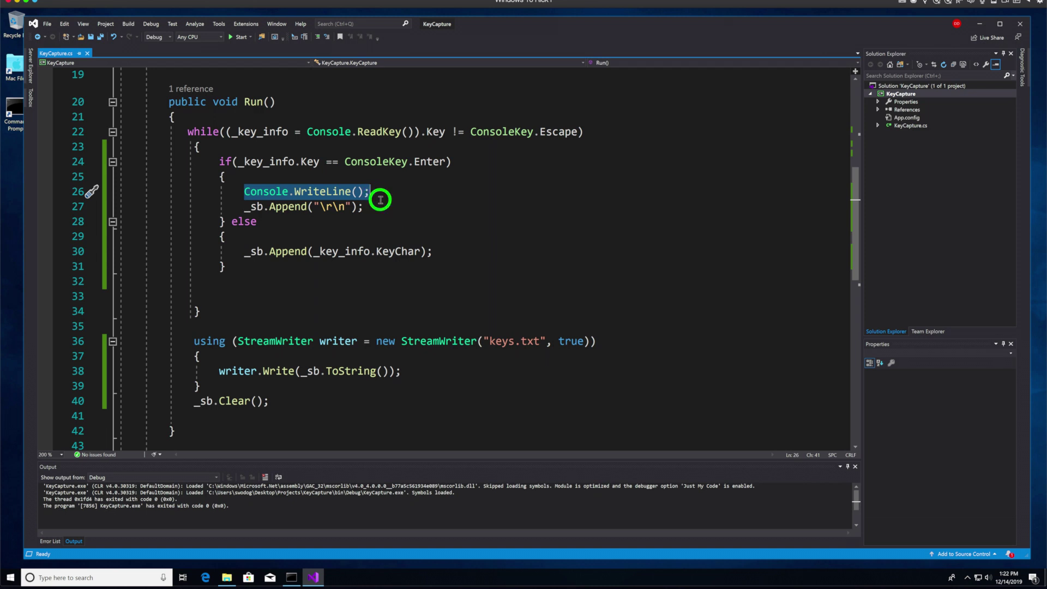
pyautogui.click(378, 201)
pyautogui.moveTo(245, 208); pyautogui.dragTo(363, 211)
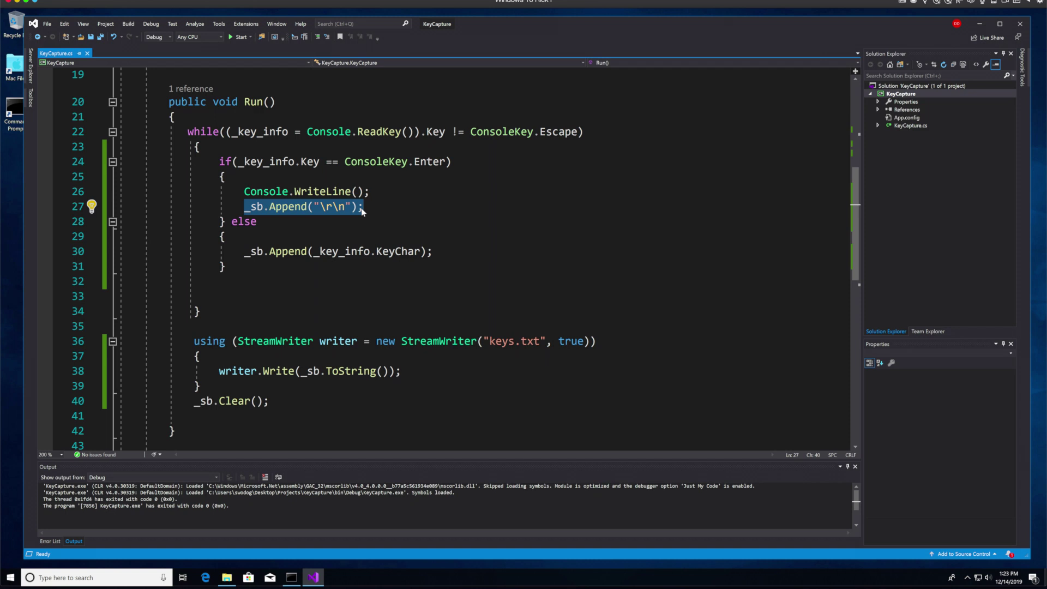
pyautogui.click(388, 218)
pyautogui.click(242, 254)
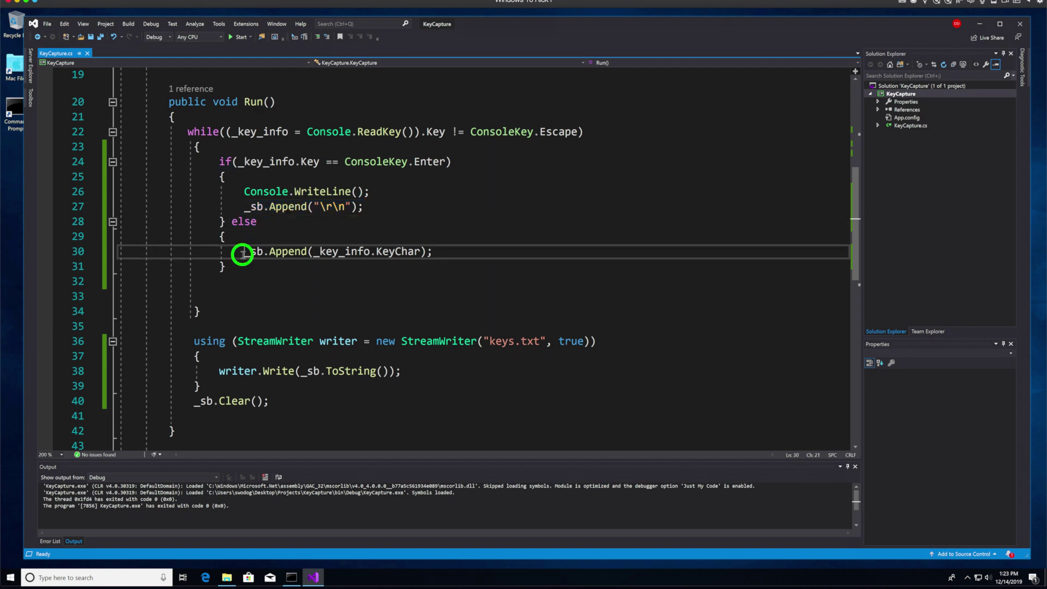
pyautogui.moveTo(242, 254); pyautogui.dragTo(438, 253)
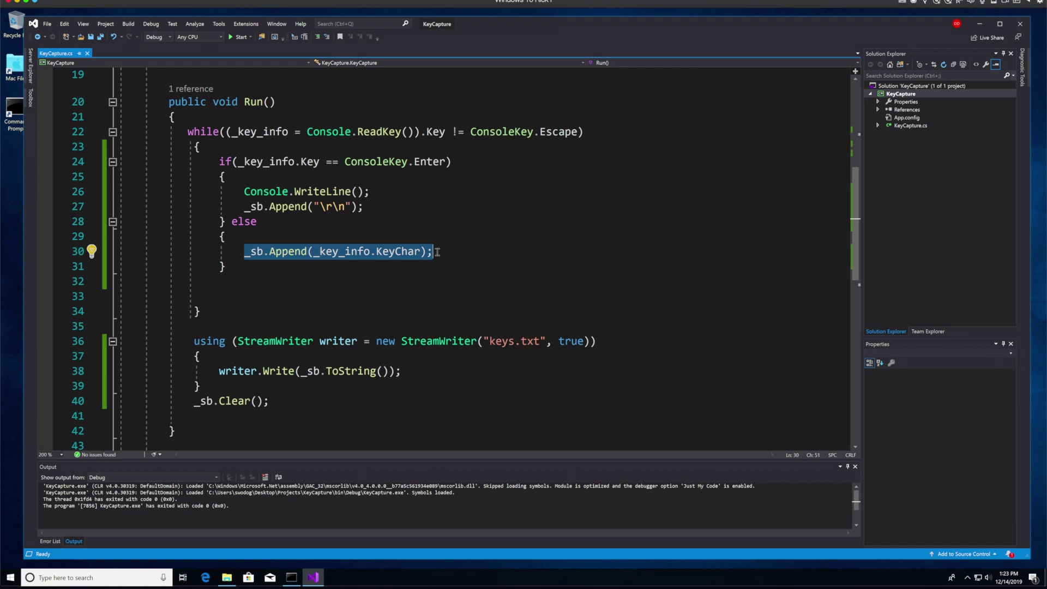
pyautogui.scroll(-3, 446, 283)
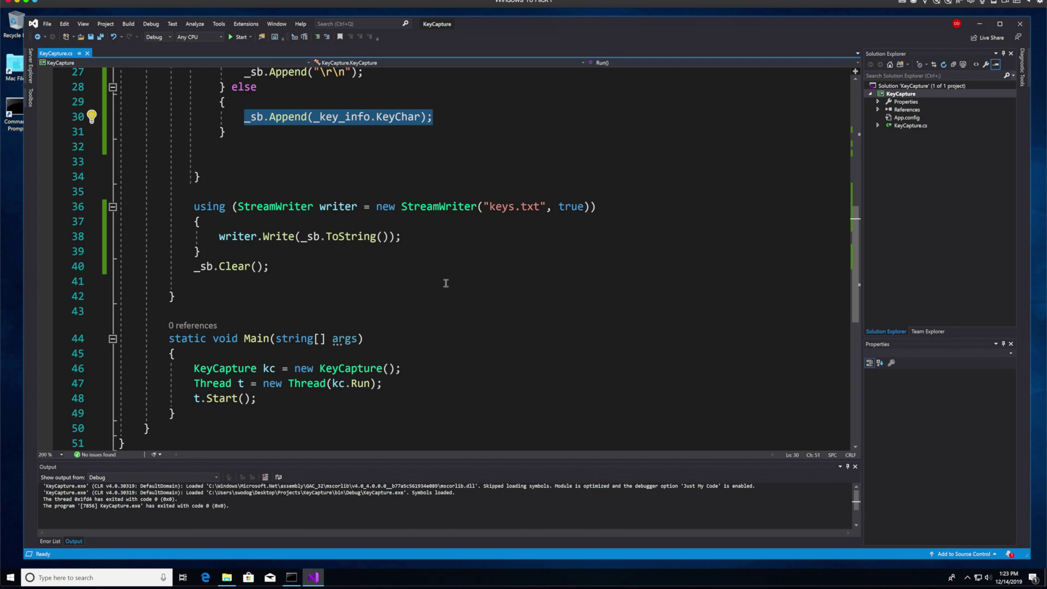
pyautogui.click(189, 206)
pyautogui.moveTo(189, 206); pyautogui.dragTo(273, 208)
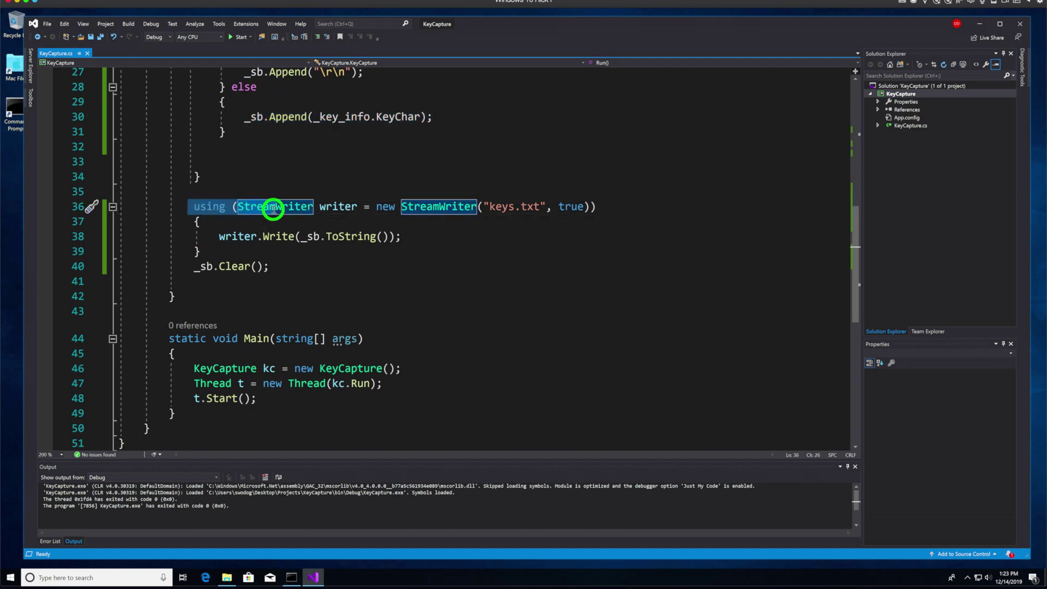
pyautogui.moveTo(273, 208); pyautogui.dragTo(219, 207)
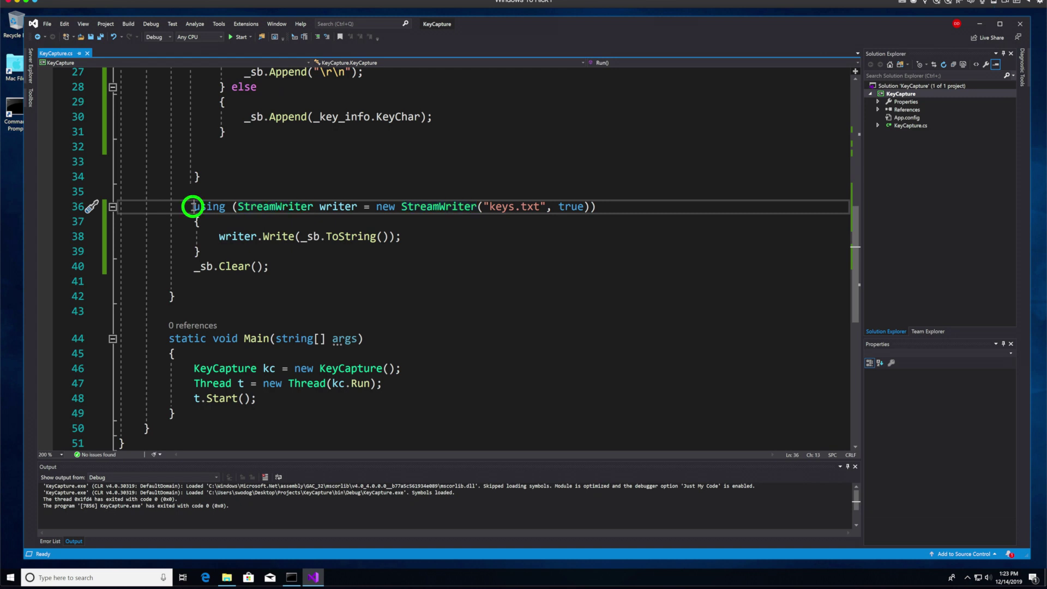
pyautogui.click(243, 206)
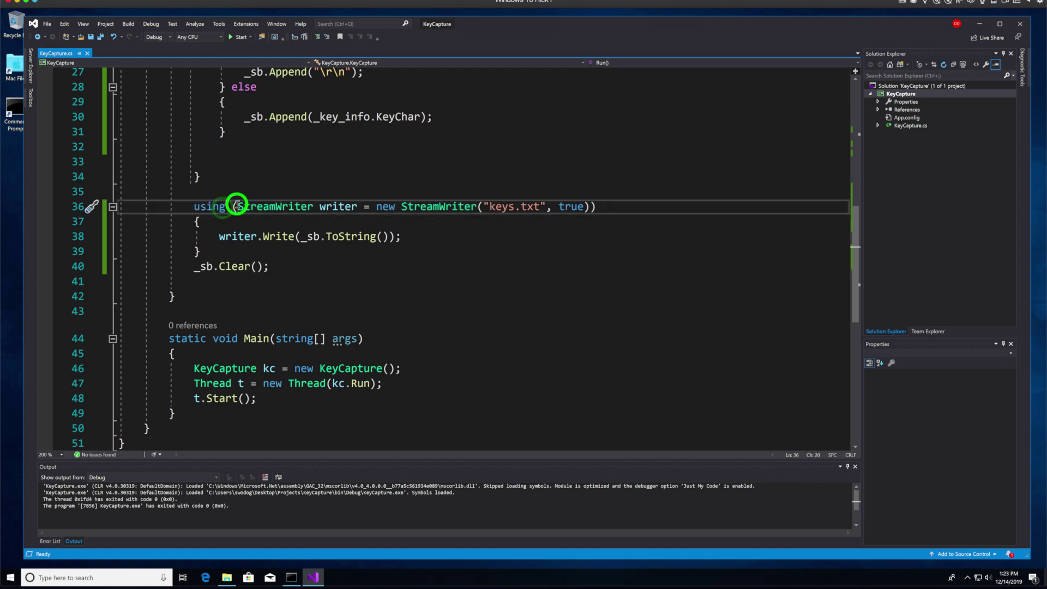
pyautogui.doubleClick(458, 206)
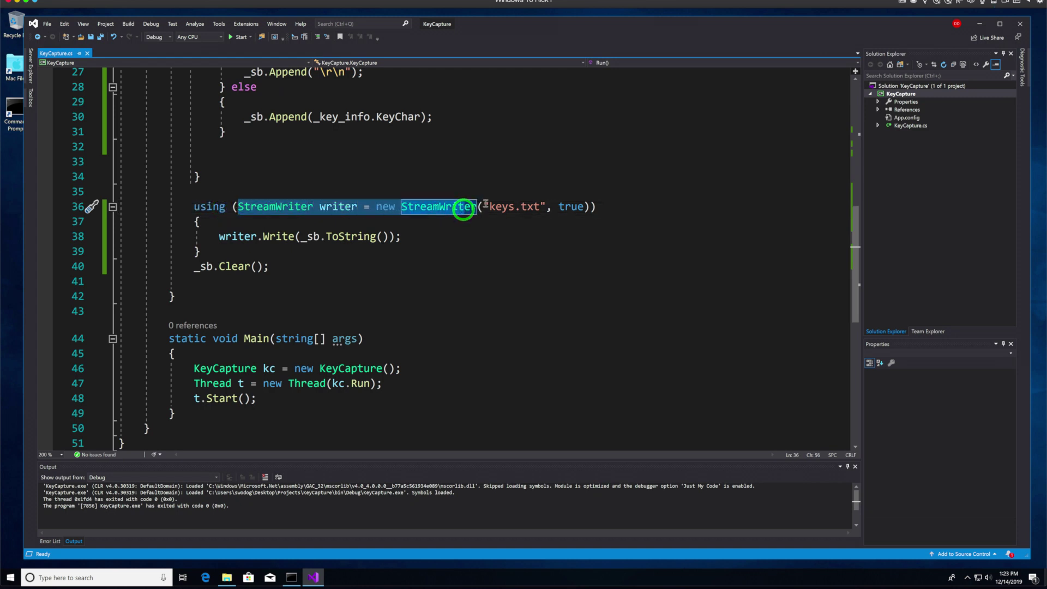
pyautogui.click(485, 205)
pyautogui.moveTo(485, 206); pyautogui.dragTo(513, 207)
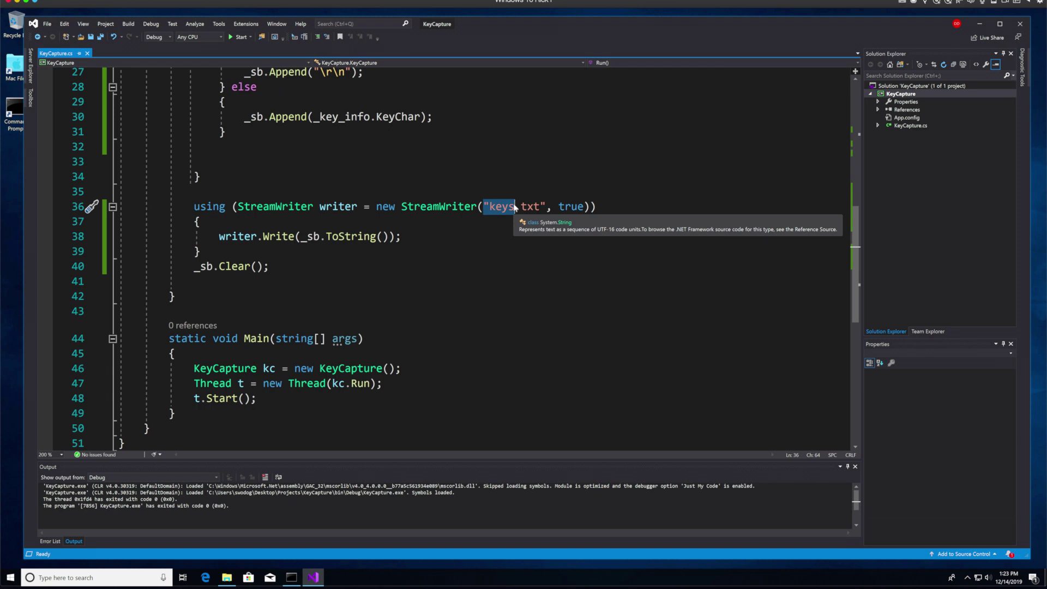
pyautogui.doubleClick(571, 207)
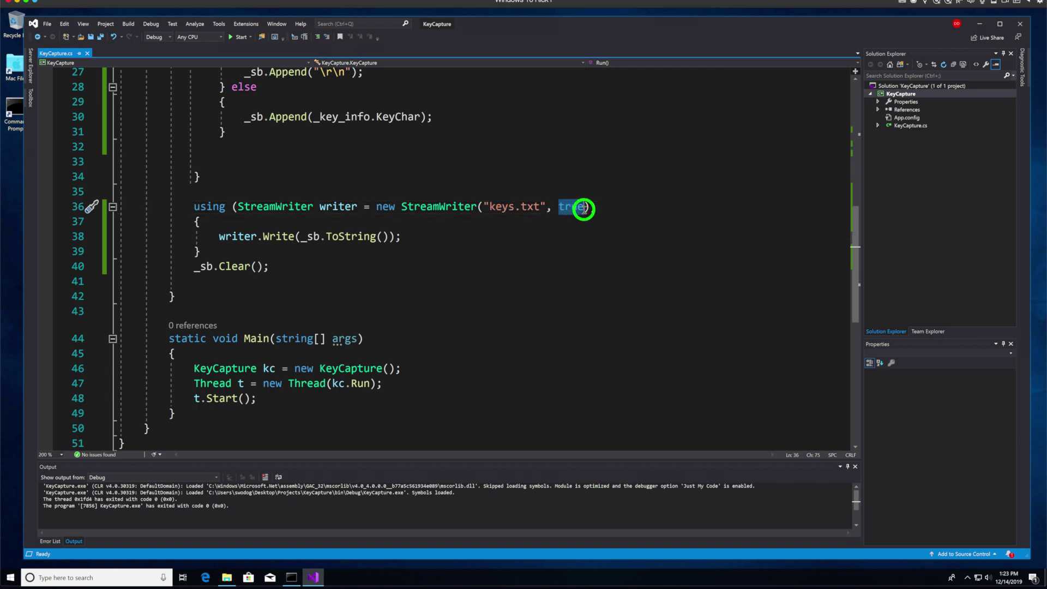
pyautogui.moveTo(488, 207); pyautogui.dragTo(509, 206)
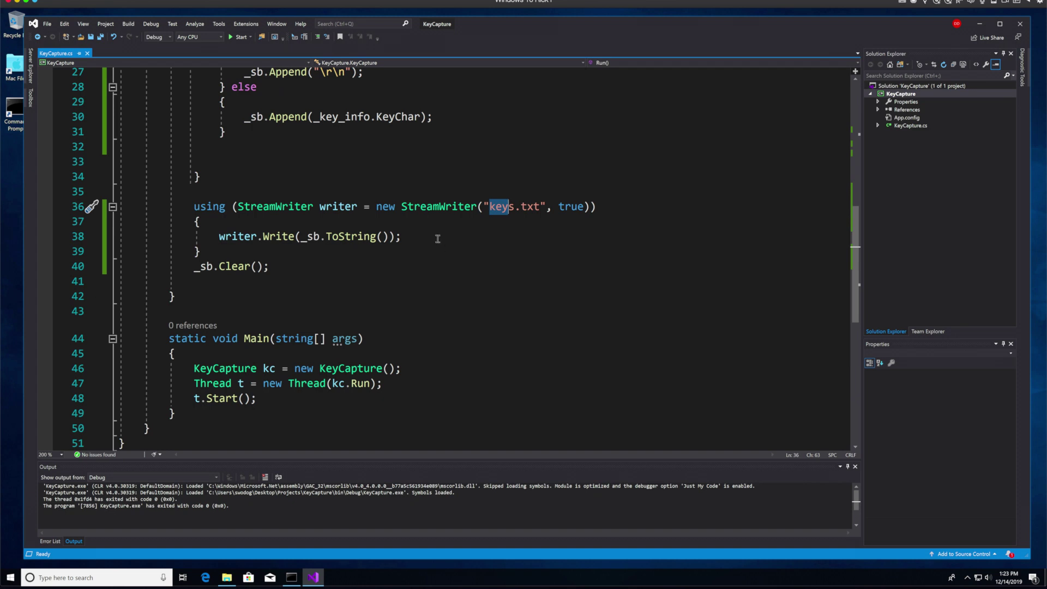
pyautogui.scroll(3, 438, 239)
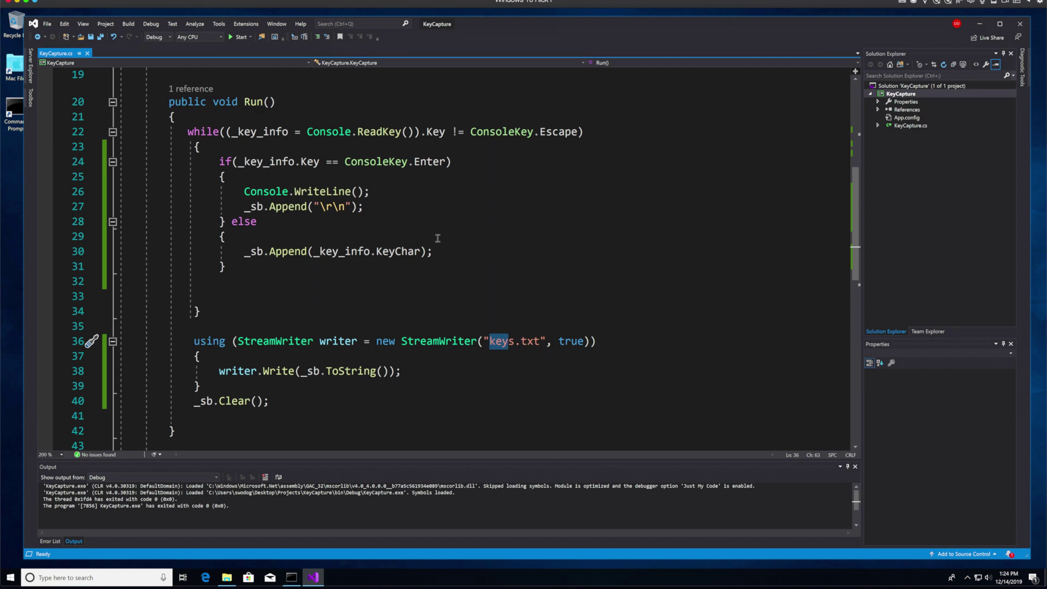
pyautogui.scroll(-2, 438, 238)
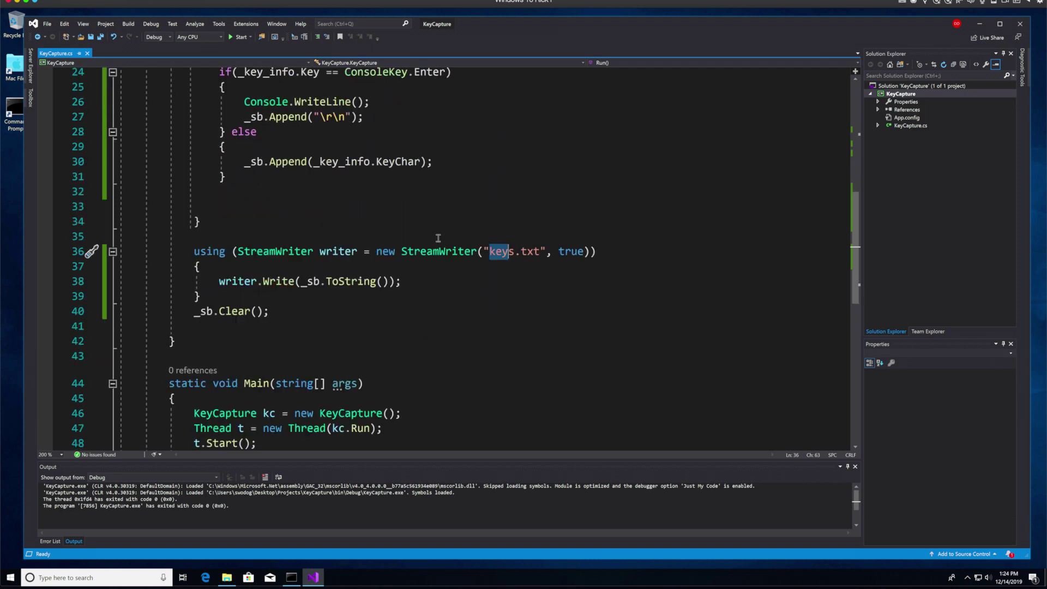
pyautogui.scroll(-1, 438, 238)
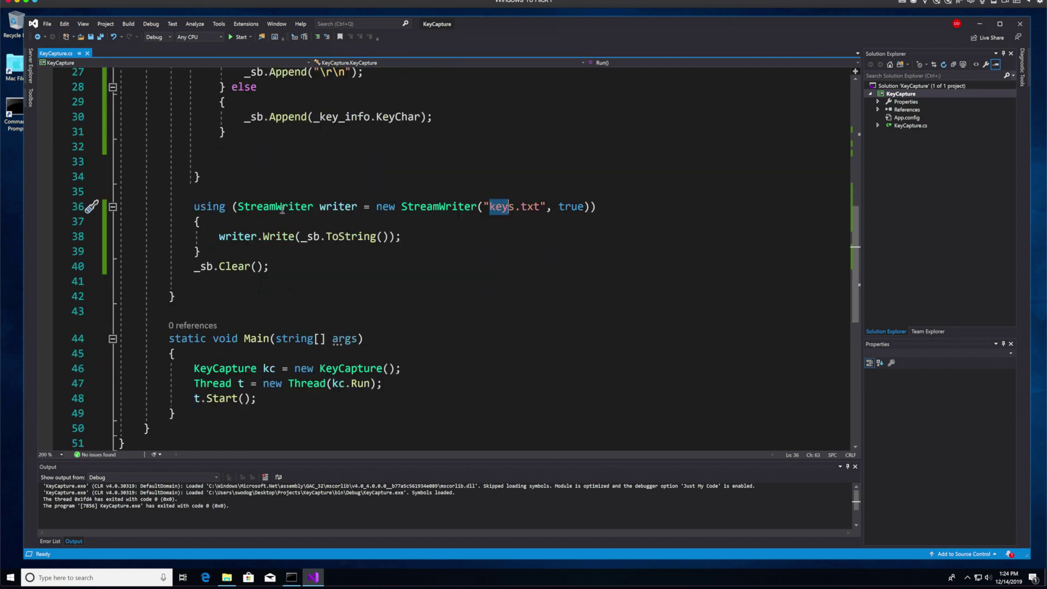
pyautogui.click(216, 237)
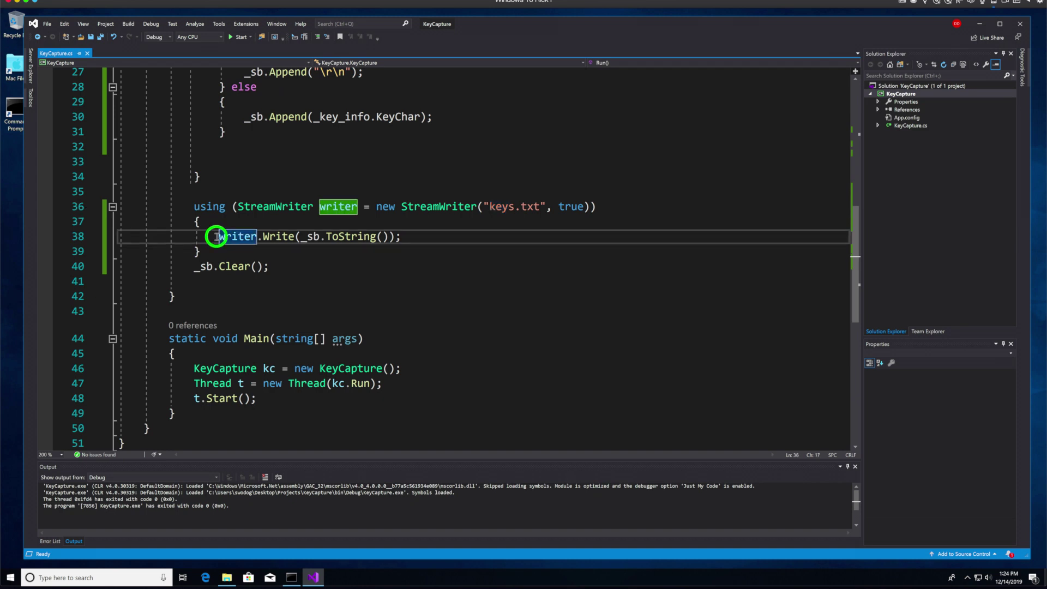
pyautogui.doubleClick(303, 238)
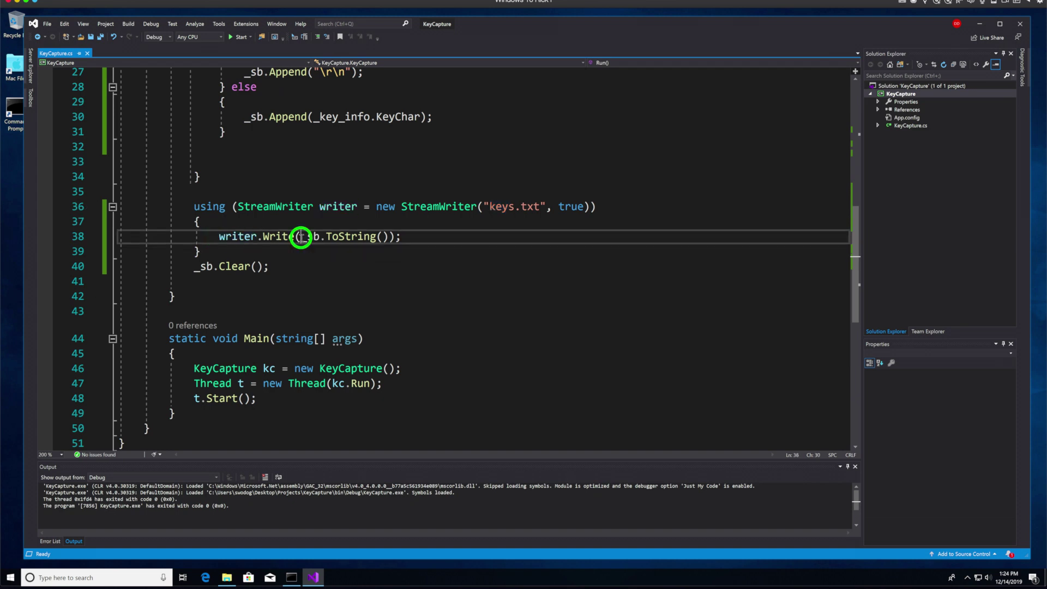
pyautogui.moveTo(332, 238); pyautogui.dragTo(387, 238)
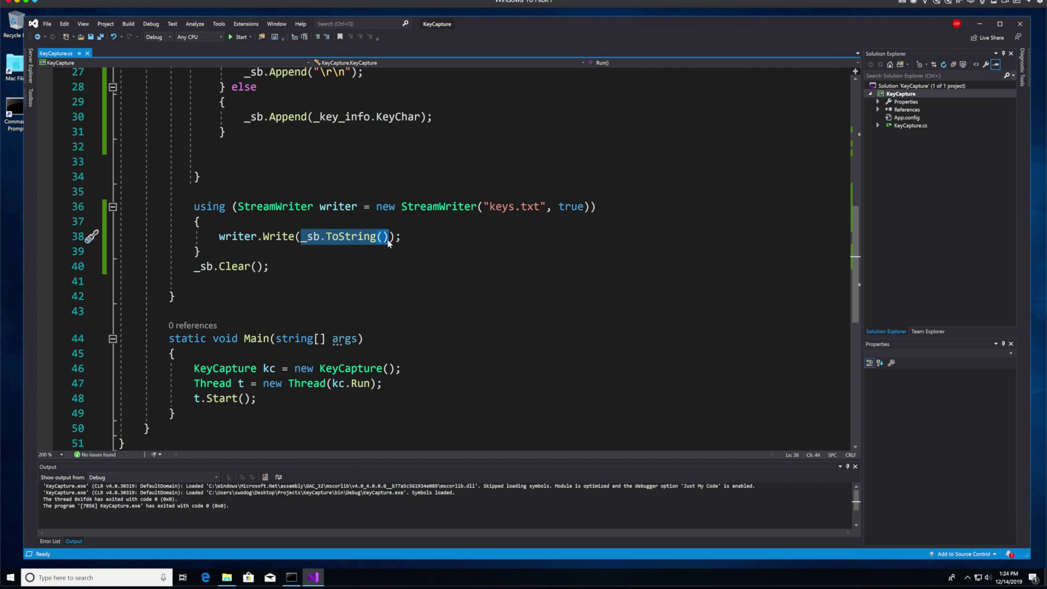
pyautogui.click(218, 237)
pyautogui.moveTo(218, 238); pyautogui.dragTo(391, 238)
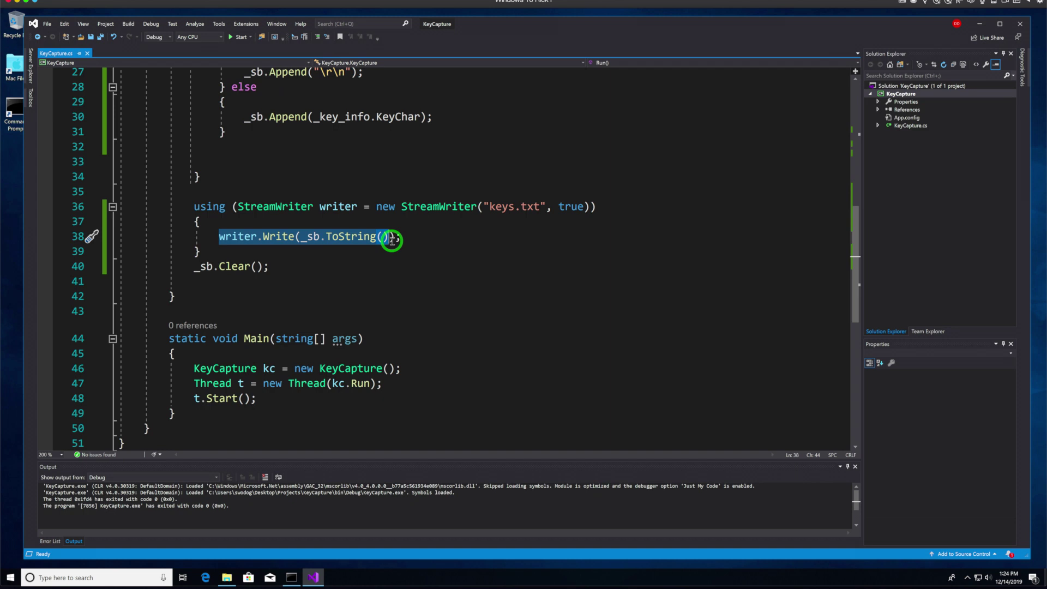
pyautogui.click(188, 267)
pyautogui.moveTo(189, 267); pyautogui.dragTo(276, 266)
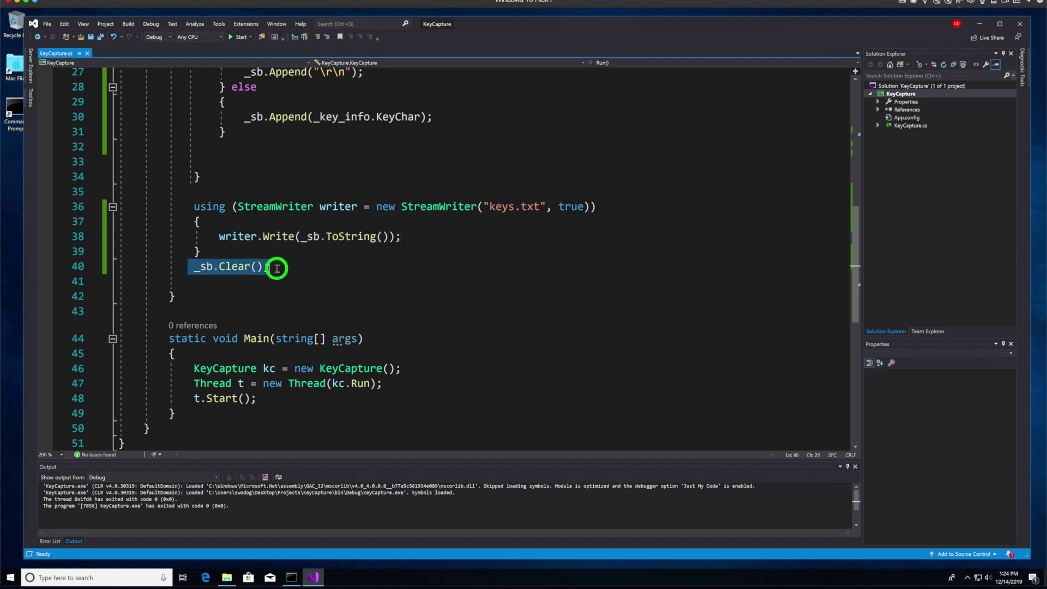
pyautogui.doubleClick(222, 207)
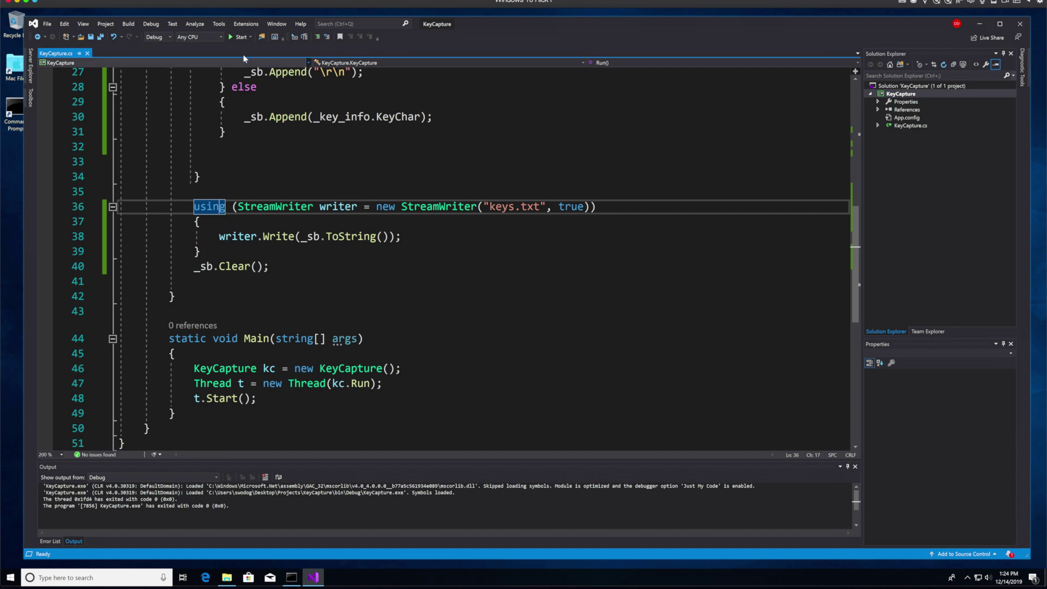
# Start KeyCapture in the debugger and move its console window toward screen centre
pyautogui.click(233, 37)
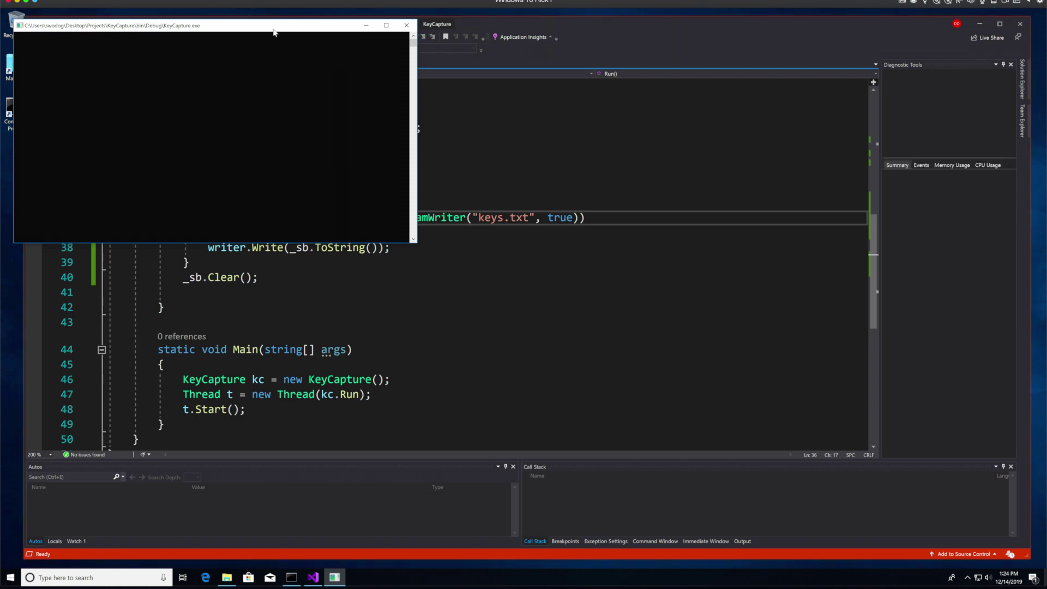
pyautogui.moveTo(275, 31)
pyautogui.mouseDown()
pyautogui.moveTo(568, 121)
pyautogui.moveTo(555, 150)
pyautogui.mouseUp()
pyautogui.click(548, 189)
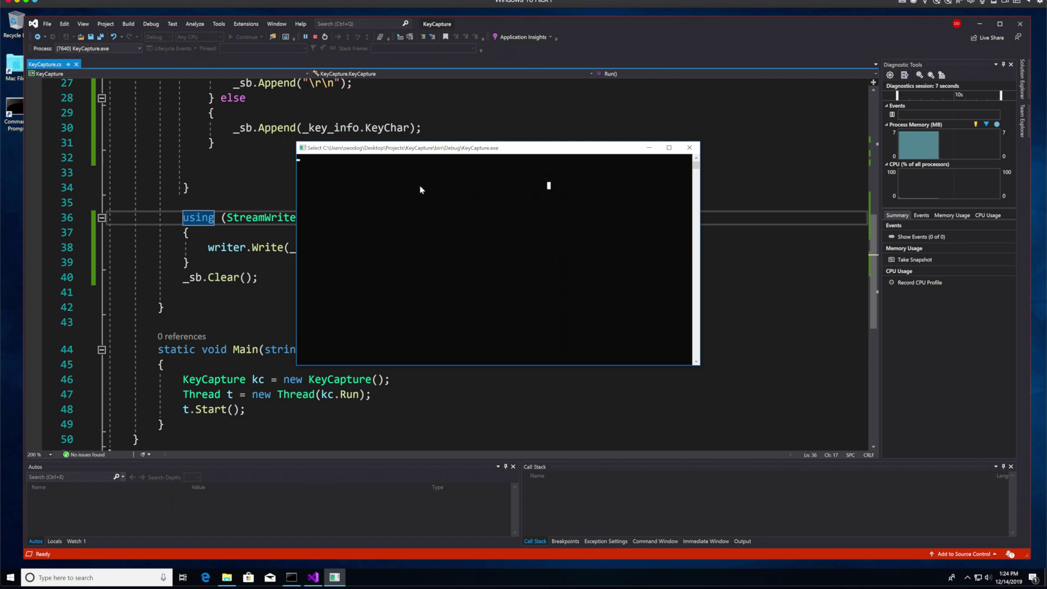
# Set the debug console font size to 28 and move the window up and left
pyautogui.click(301, 148)
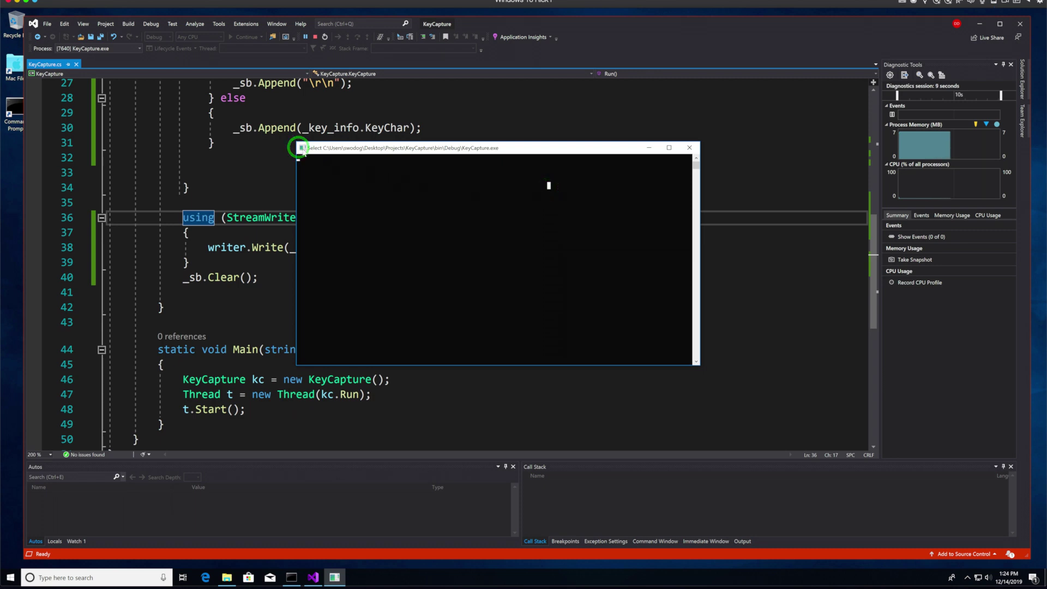
pyautogui.click(301, 151)
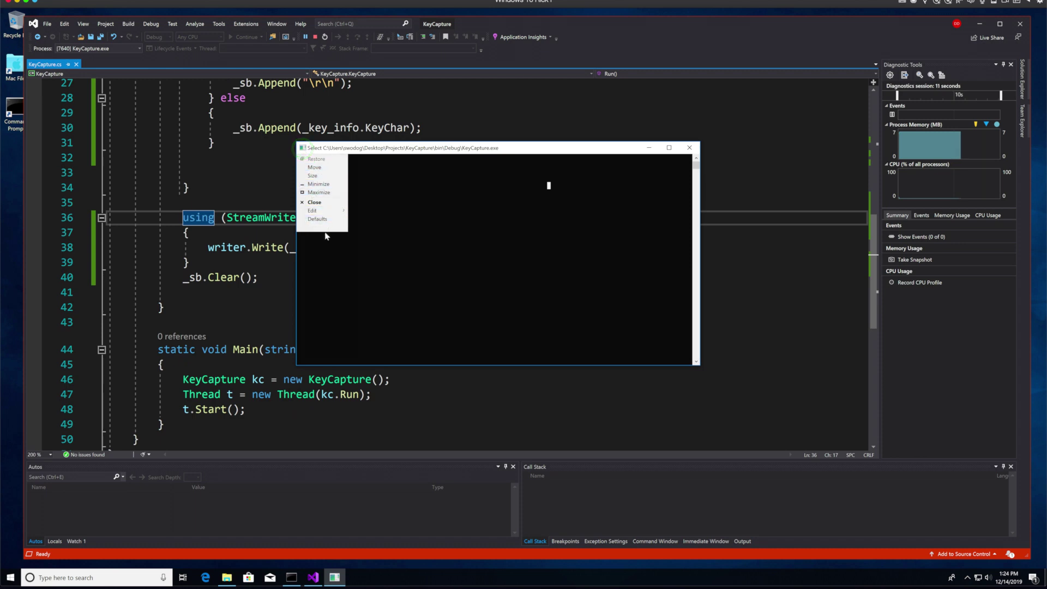
pyautogui.click(326, 228)
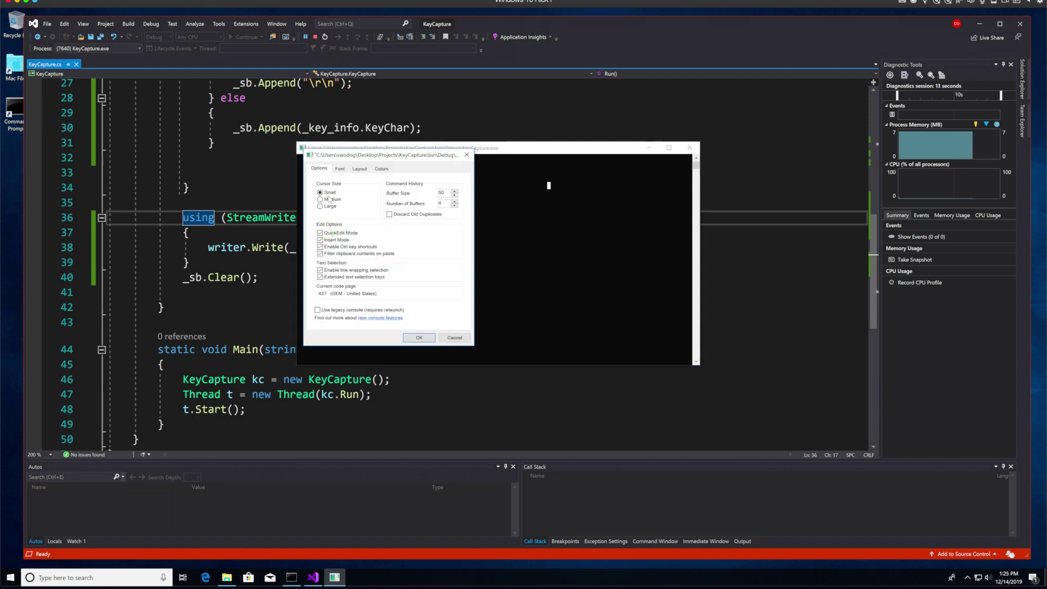
pyautogui.click(338, 168)
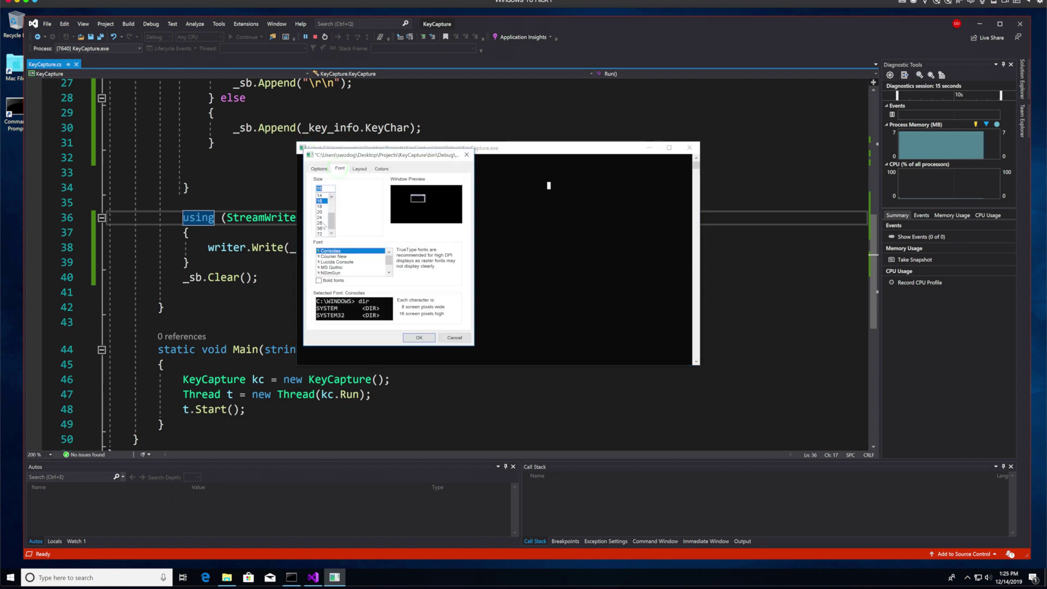
pyautogui.click(321, 222)
pyautogui.click(418, 337)
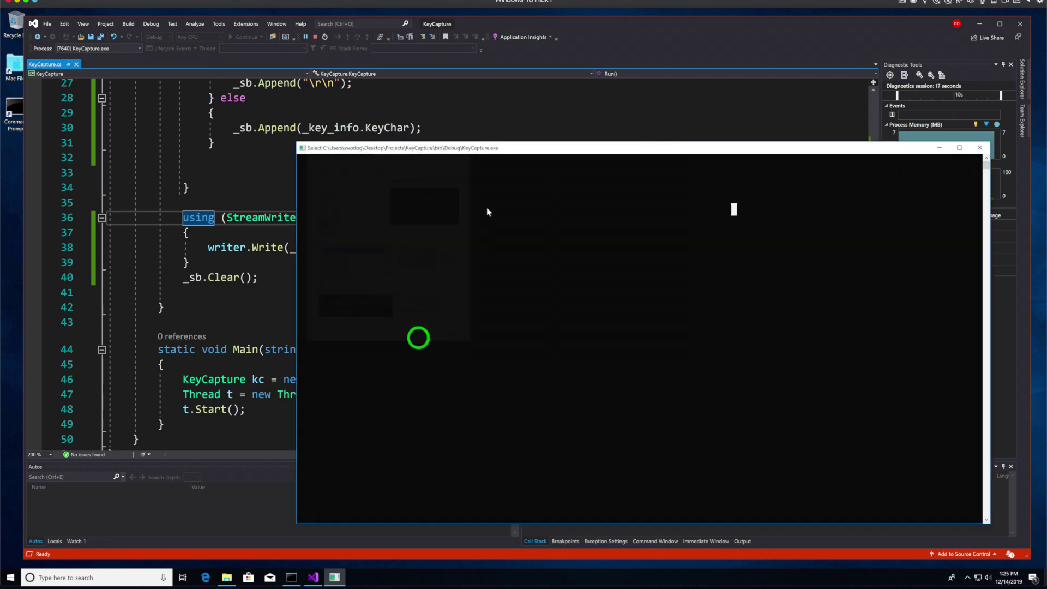
pyautogui.moveTo(534, 154); pyautogui.dragTo(402, 91)
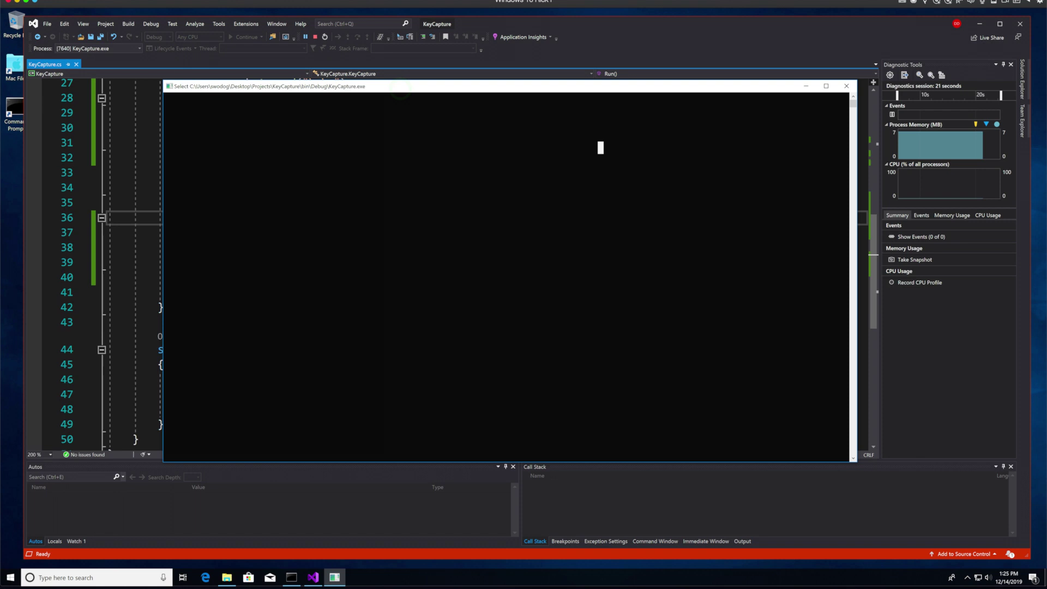
# Type three test lines into the running KeyCapture console, then exit the program
pyautogui.press('Escape')
pyautogui.write('This is a ')
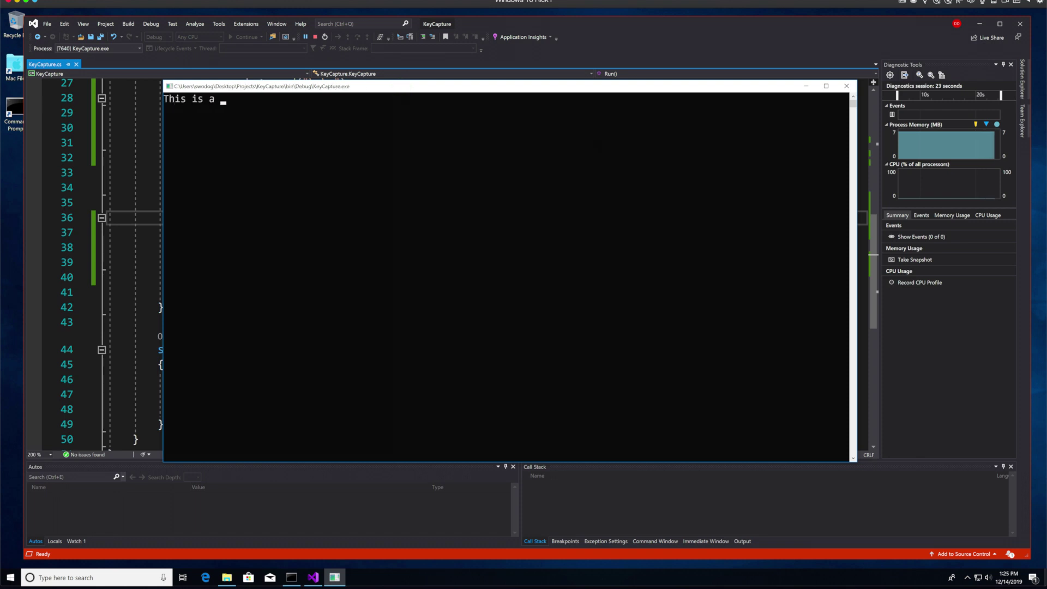
pyautogui.write('test of the k')
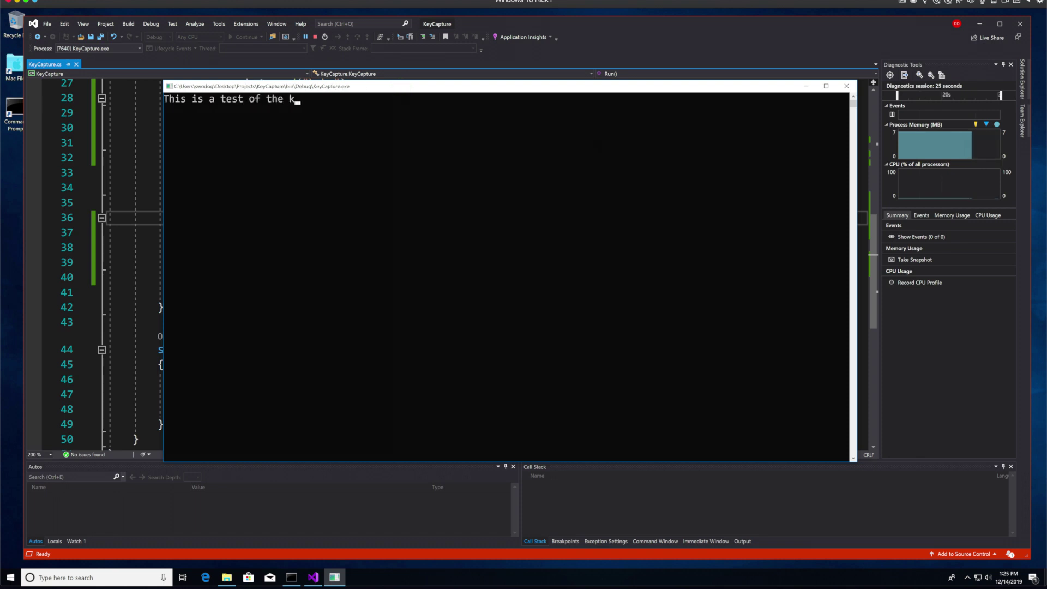
pyautogui.write('eycapt')
pyautogui.write('ure pro')
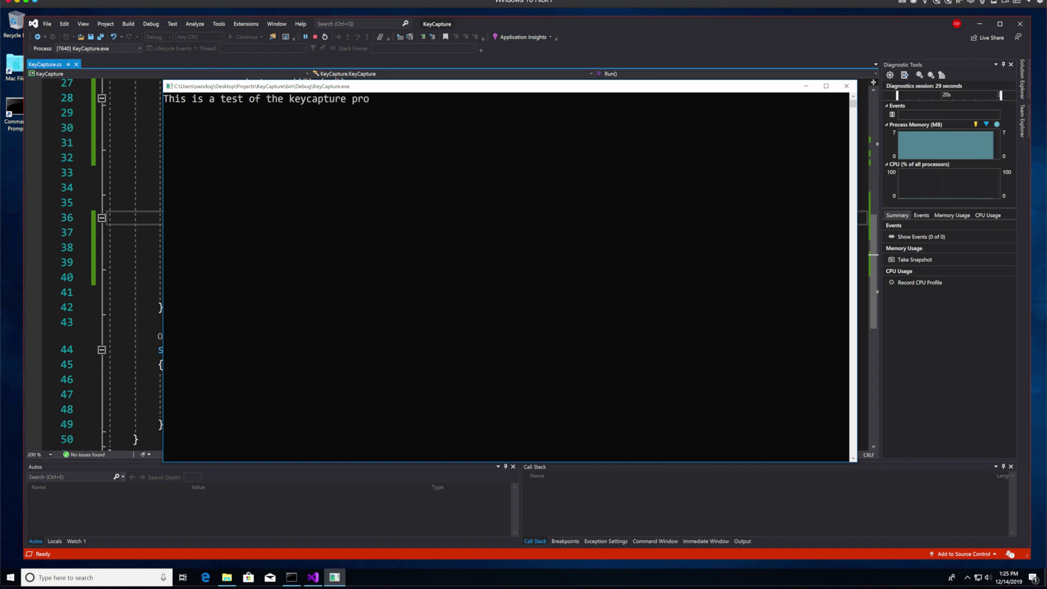
pyautogui.write('gram')
pyautogui.click(171, 115)
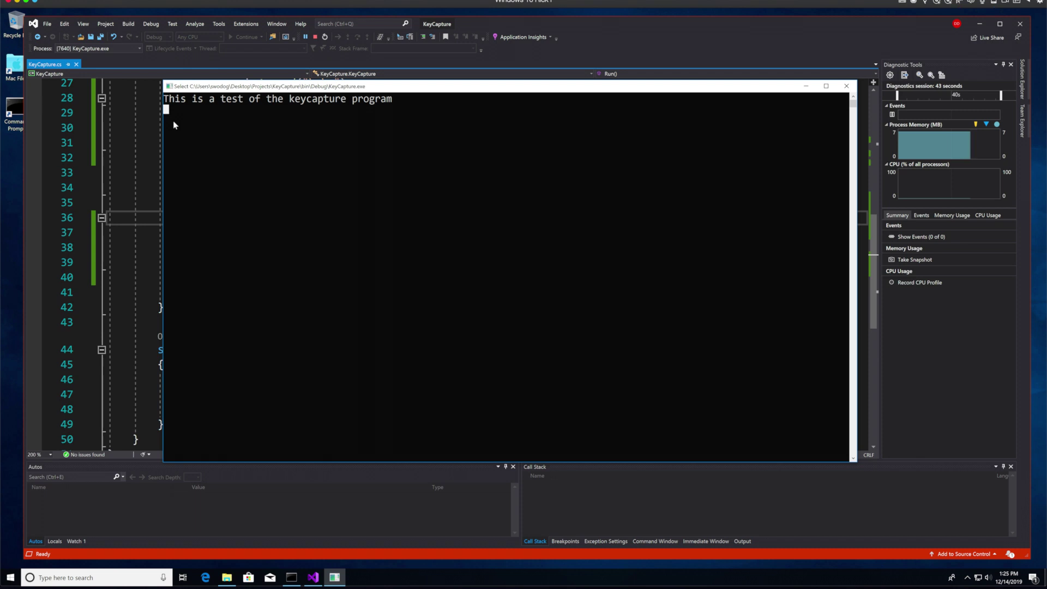
pyautogui.write('Thius')
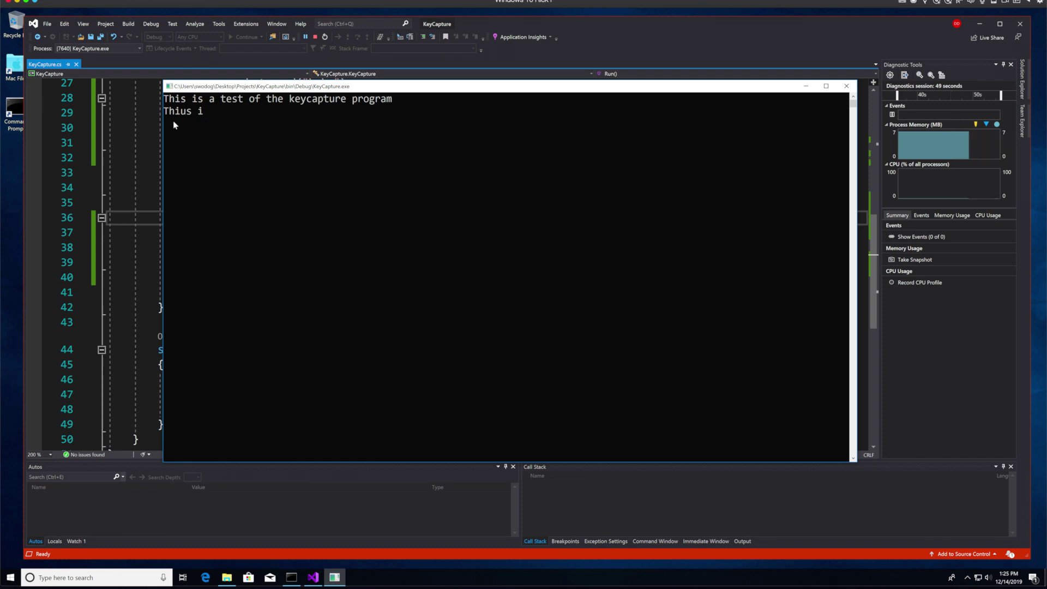
pyautogui.write('is')
pyautogui.write(' a li')
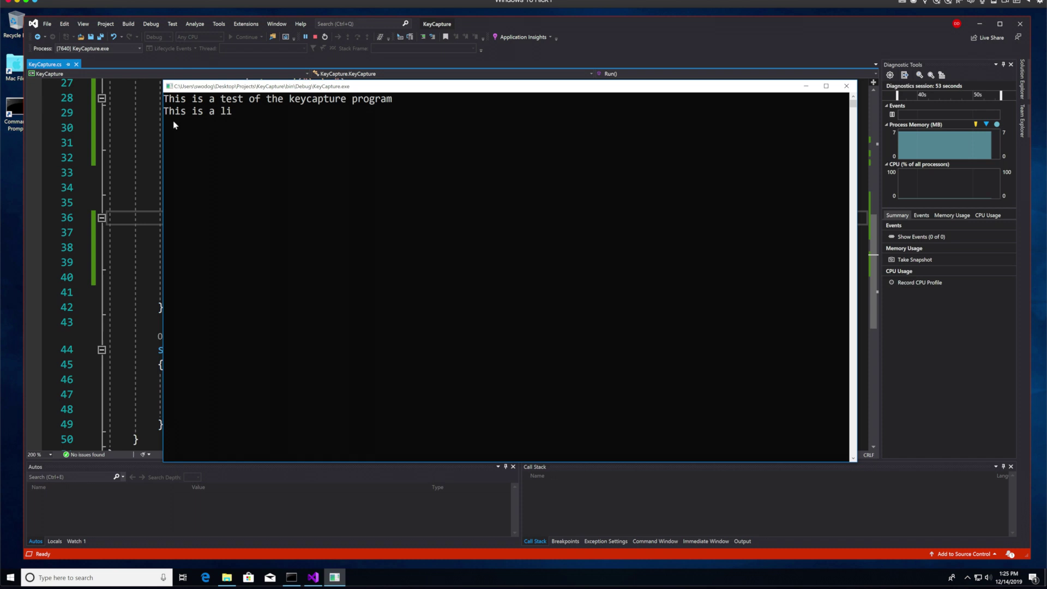
pyautogui.write('ne of t')
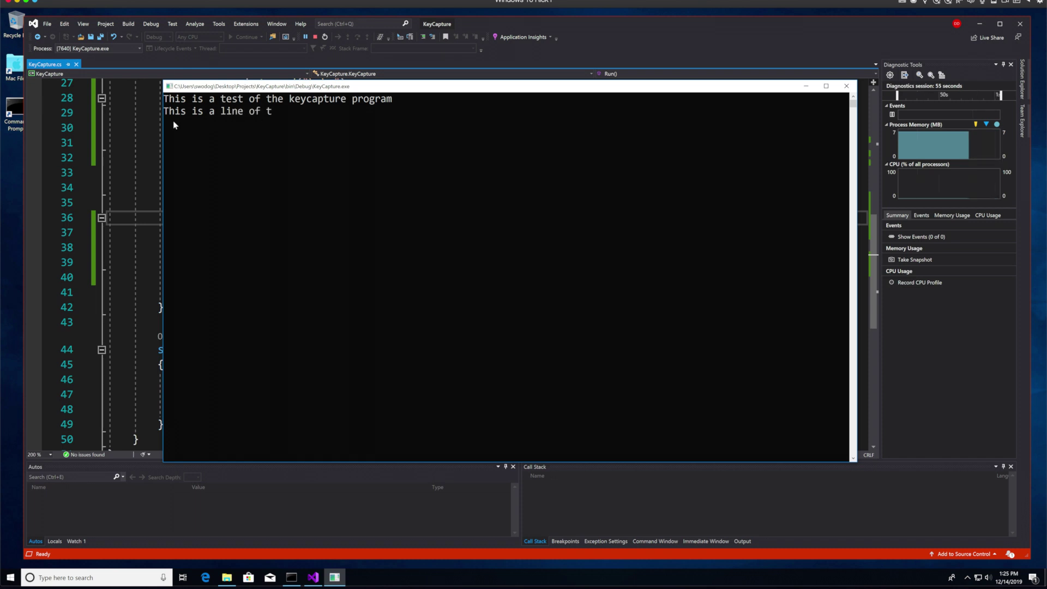
pyautogui.write('ext')
pyautogui.press('Return')
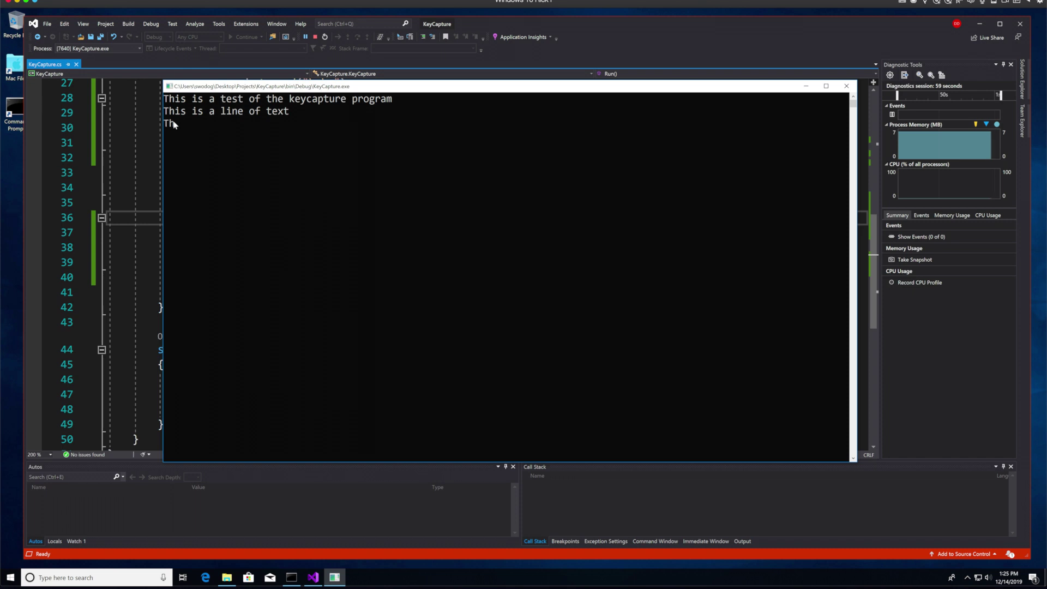
pyautogui.write('This is another')
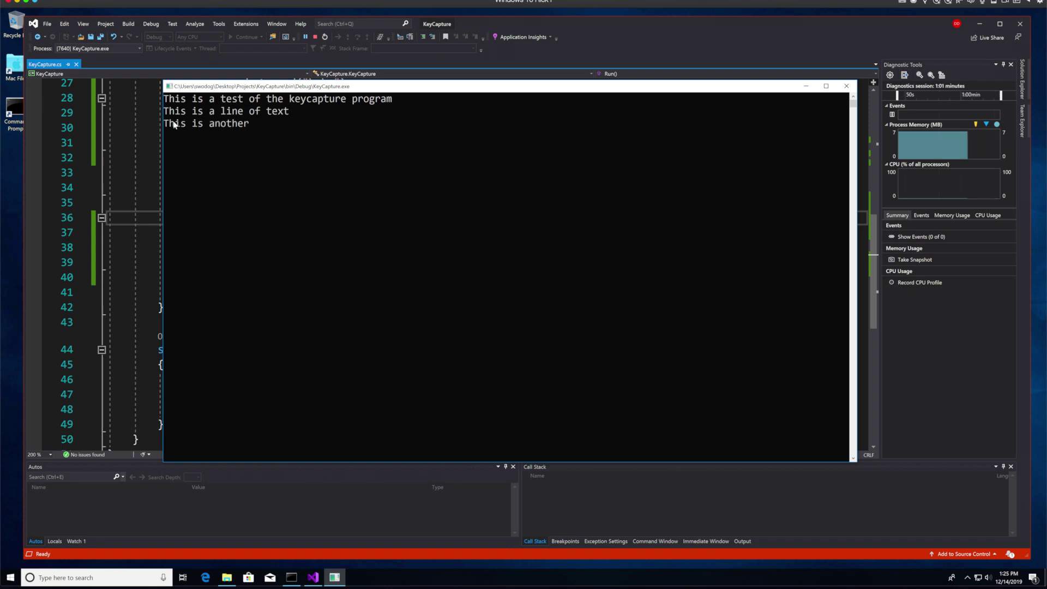
pyautogui.write(' line of ')
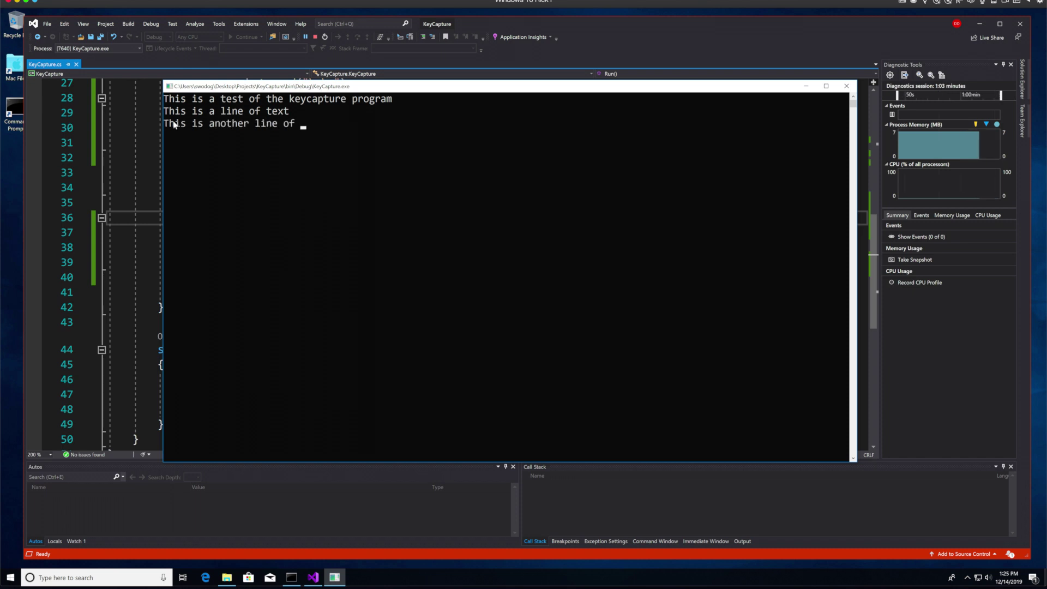
pyautogui.write('text')
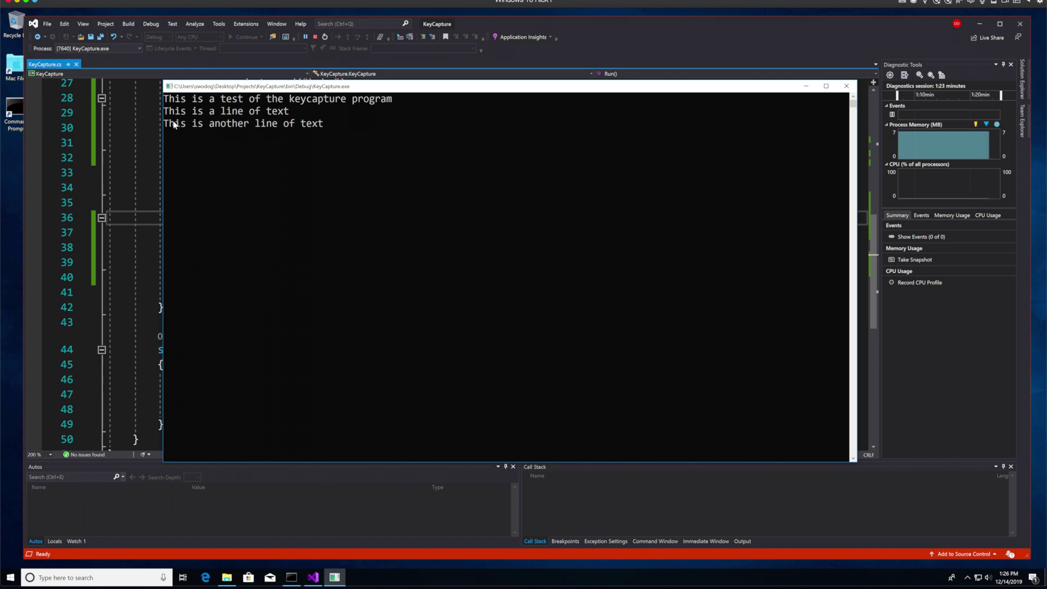
pyautogui.press('Escape')
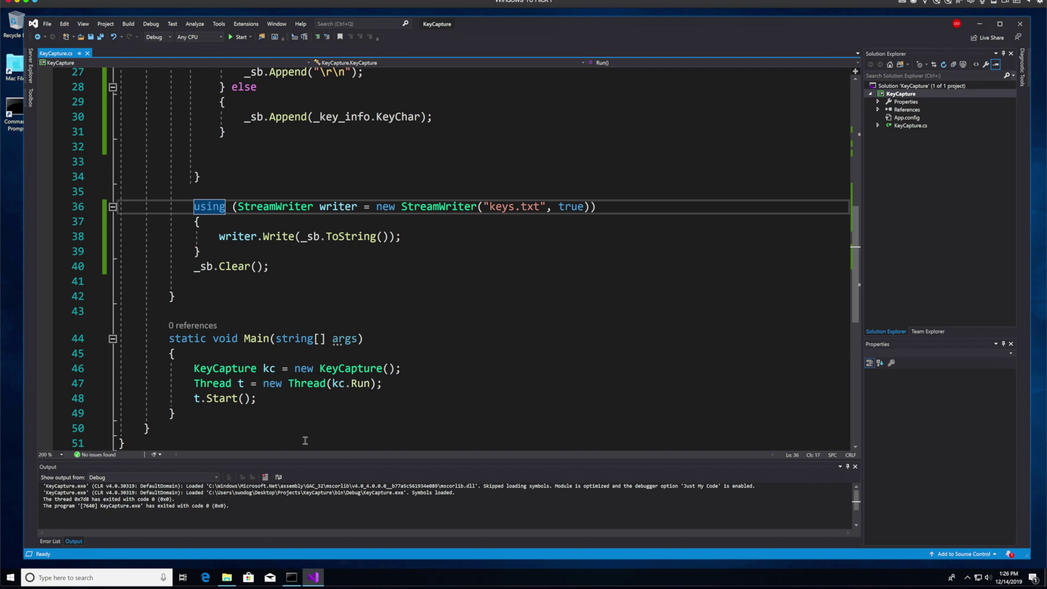
# Bring up Command Prompt and clear its screen with cls
pyautogui.click(291, 577)
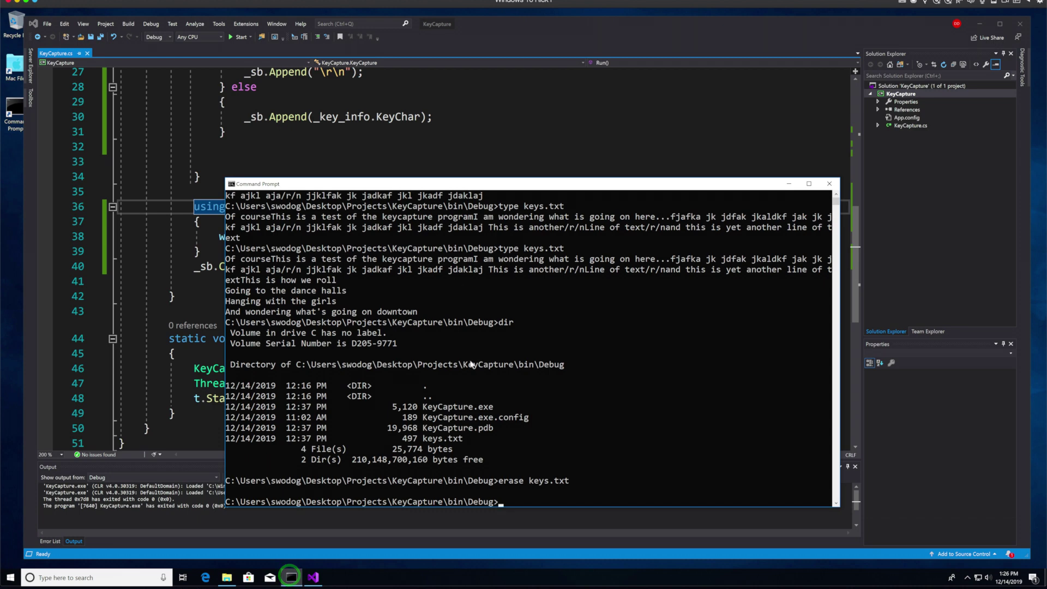
pyautogui.click(470, 365)
pyautogui.press('Escape')
pyautogui.write('cls')
pyautogui.press('Return')
pyautogui.write('d')
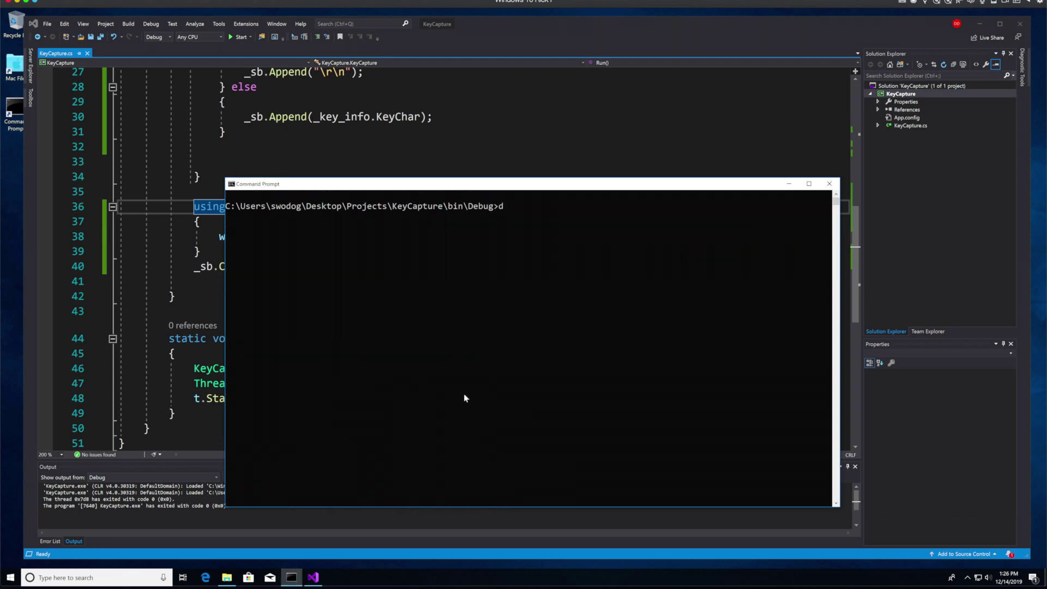
pyautogui.press('BackSpace')
# Give Command Prompt a larger font and move the window up and left
pyautogui.click(231, 183)
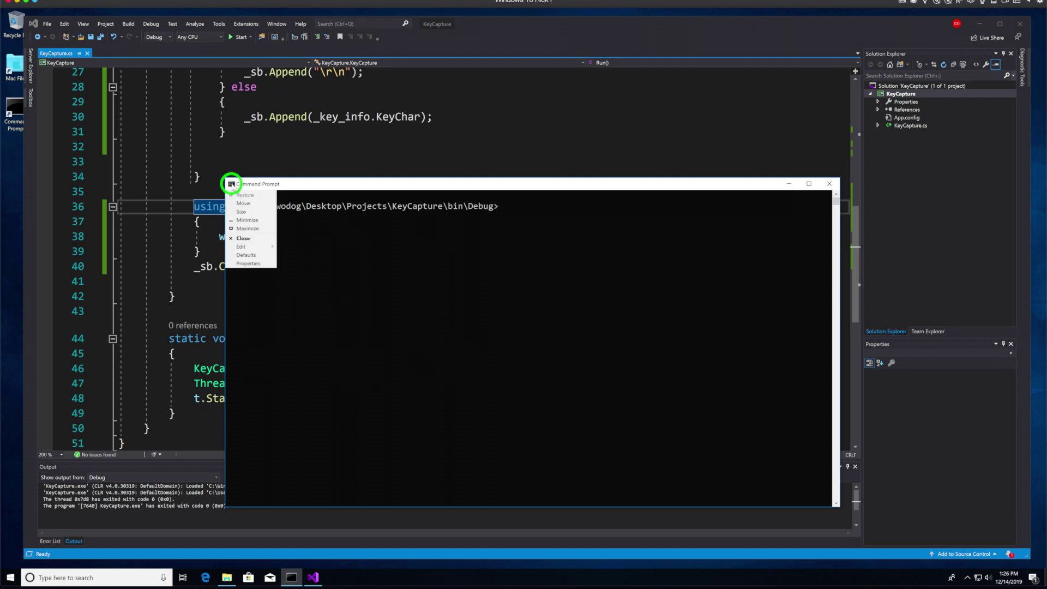
pyautogui.click(249, 264)
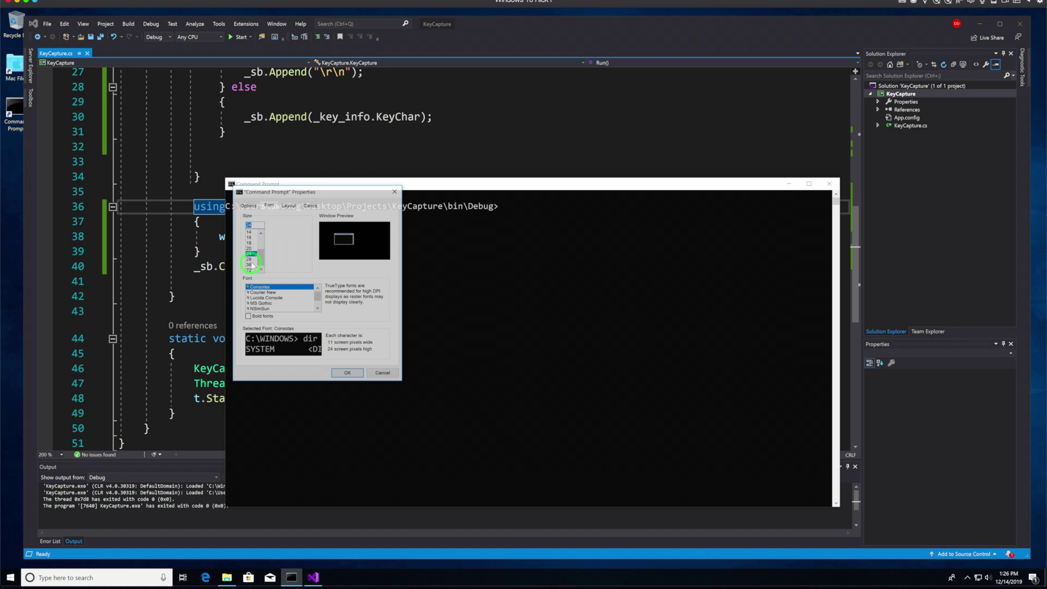
pyautogui.click(248, 259)
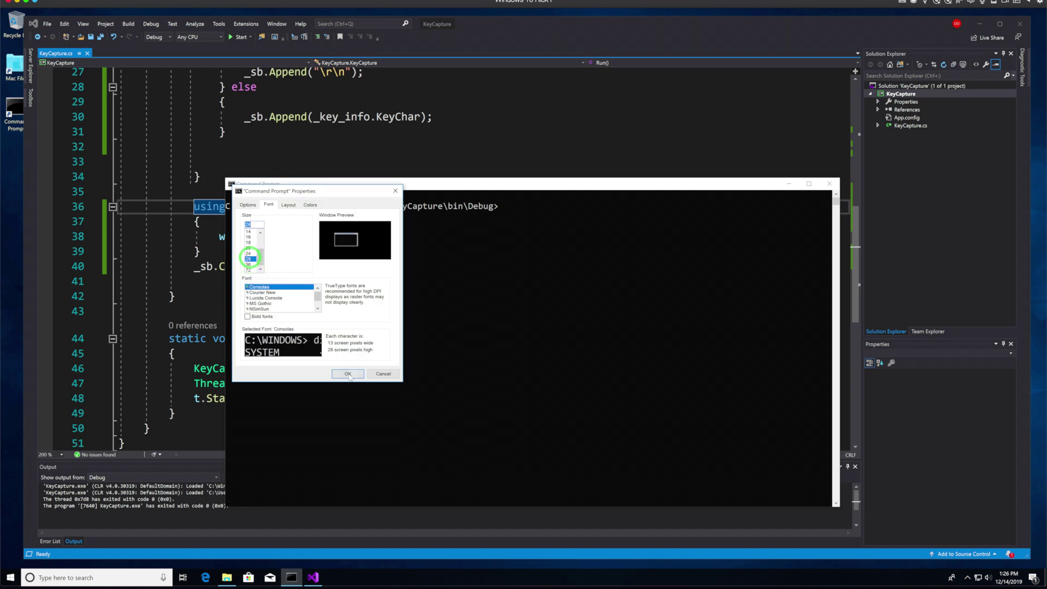
pyautogui.click(347, 373)
pyautogui.moveTo(562, 184); pyautogui.dragTo(529, 102)
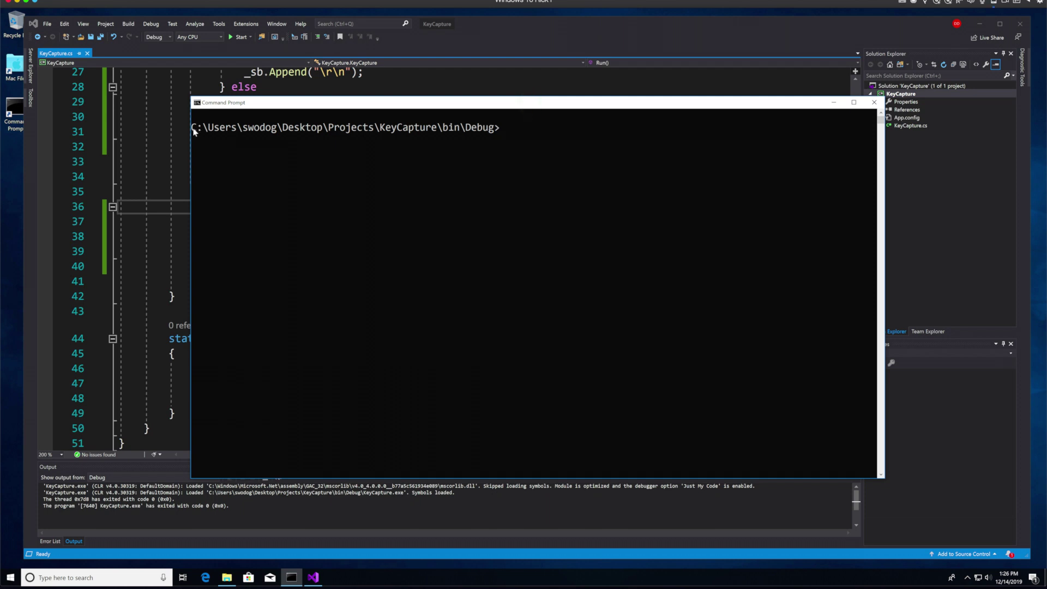
# Highlight the KeyCapture\bin\Debug folder path shown at the prompt
pyautogui.click(194, 128)
pyautogui.moveTo(193, 129); pyautogui.dragTo(371, 130)
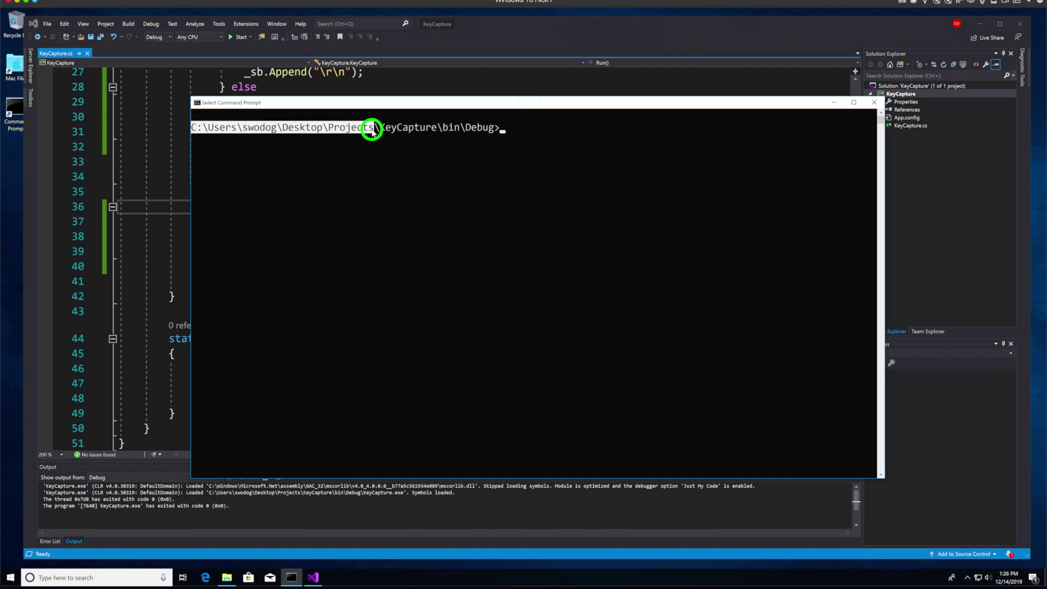
pyautogui.moveTo(372, 130); pyautogui.dragTo(457, 129)
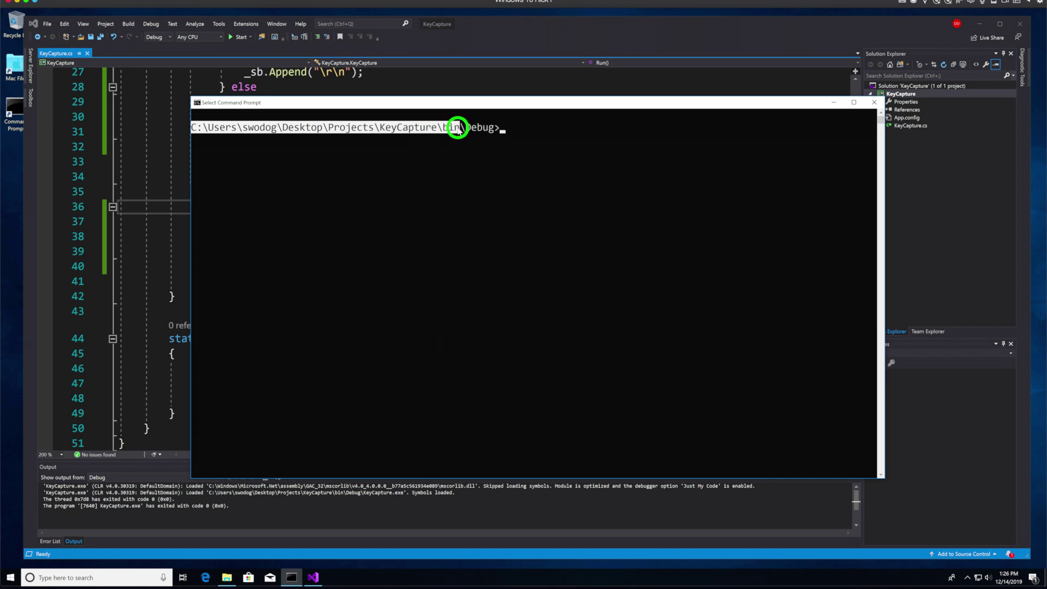
pyautogui.click(458, 129)
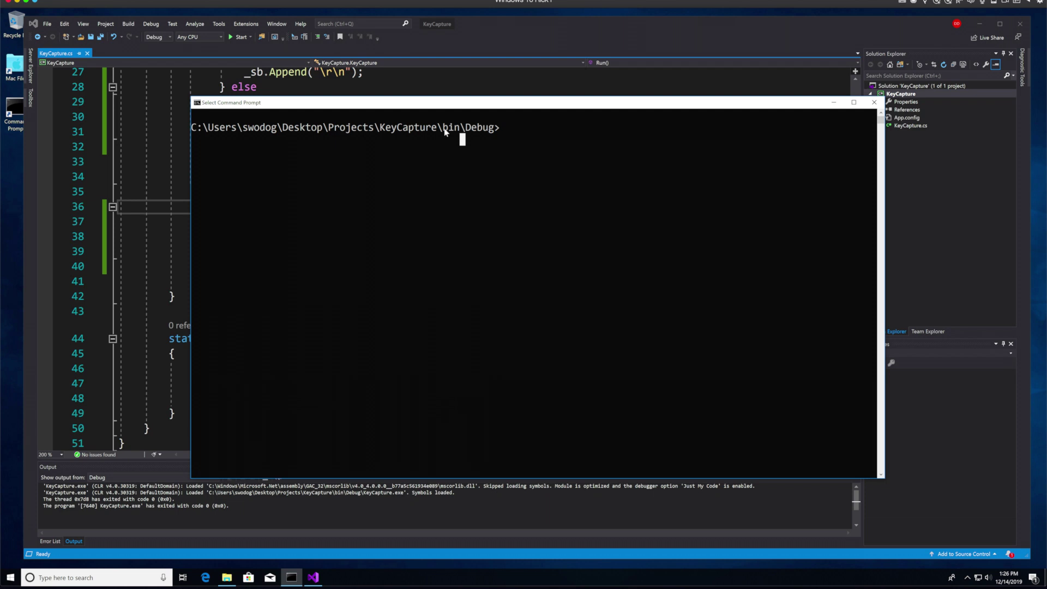
pyautogui.moveTo(444, 128); pyautogui.dragTo(489, 127)
pyautogui.click(502, 129)
pyautogui.write('di')
pyautogui.write('r')
# Run dir, then type keys.txt to print the three captured test lines
pyautogui.press('Return')
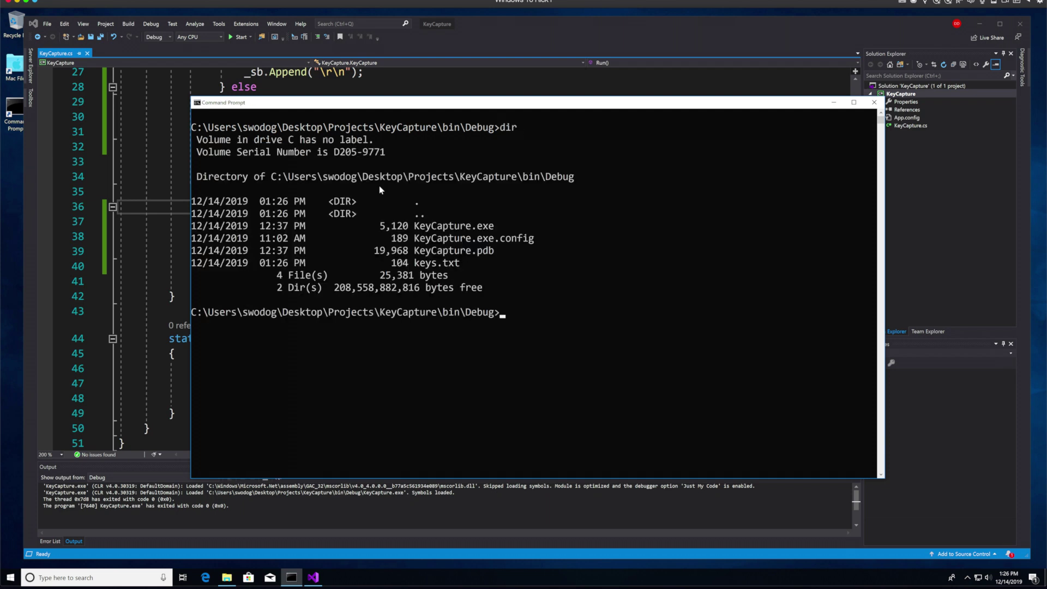
pyautogui.write('type ')
pyautogui.write('keys.t')
pyautogui.write('xt')
pyautogui.press('Return')
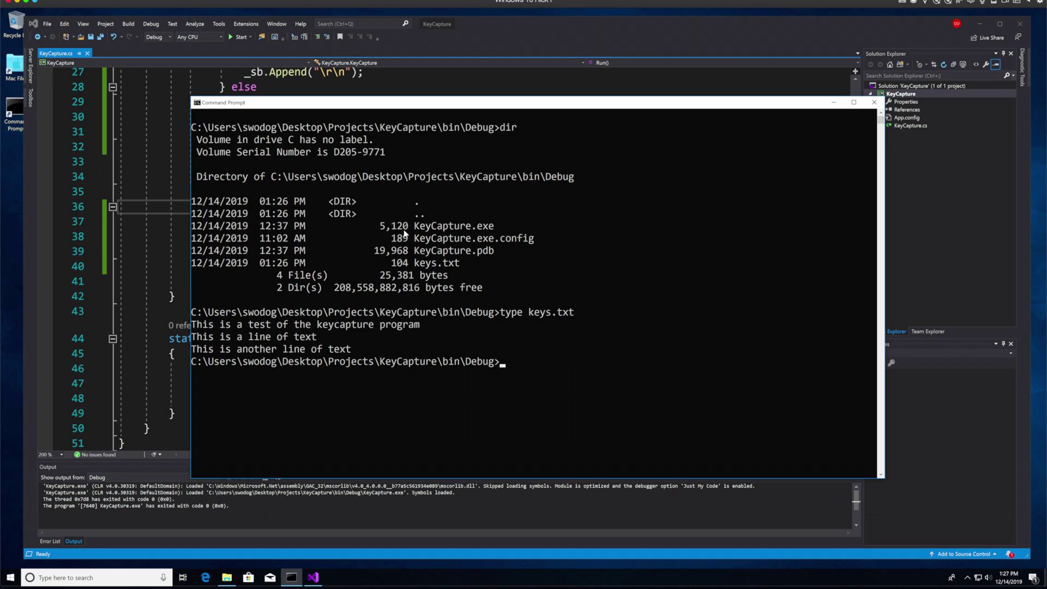
# Rerun KeyCapture in the debugger, enter two more test sentences, then stop it with Escape
pyautogui.click(460, 87)
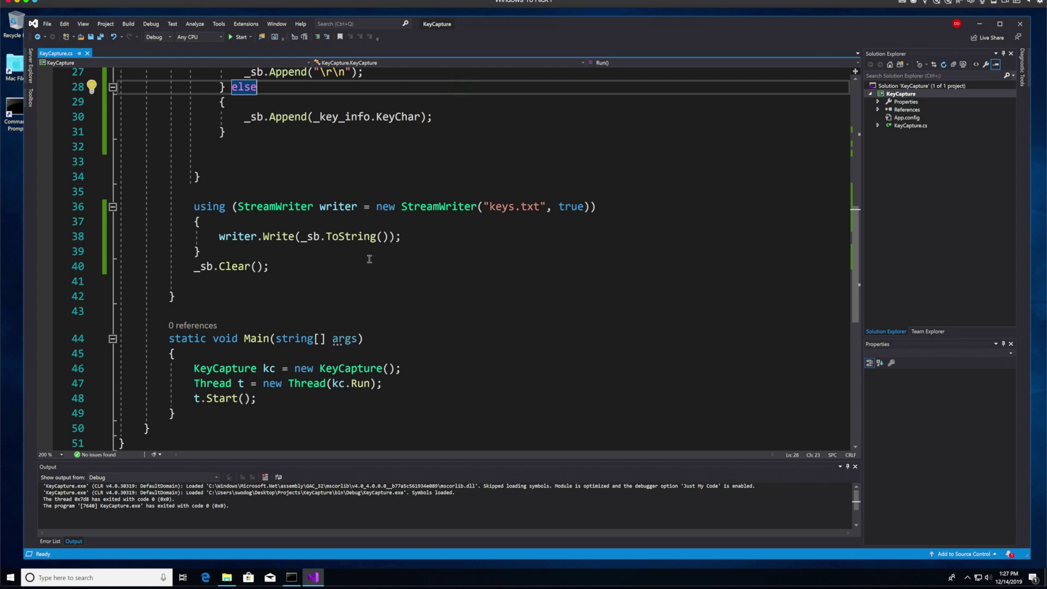
pyautogui.click(229, 36)
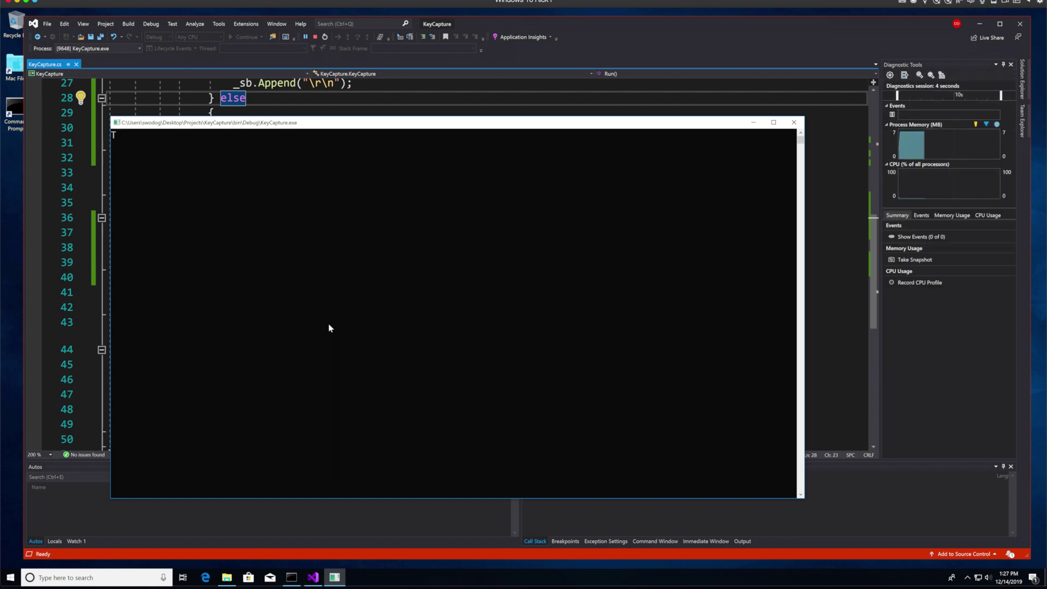
pyautogui.write('This is')
pyautogui.write(' another tes')
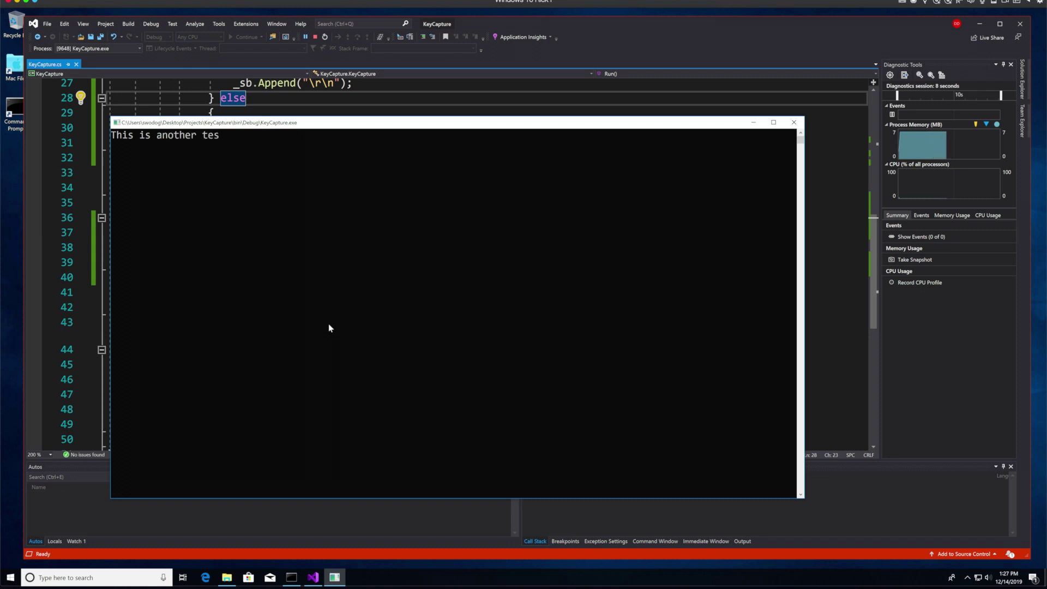
pyautogui.write('t of the key')
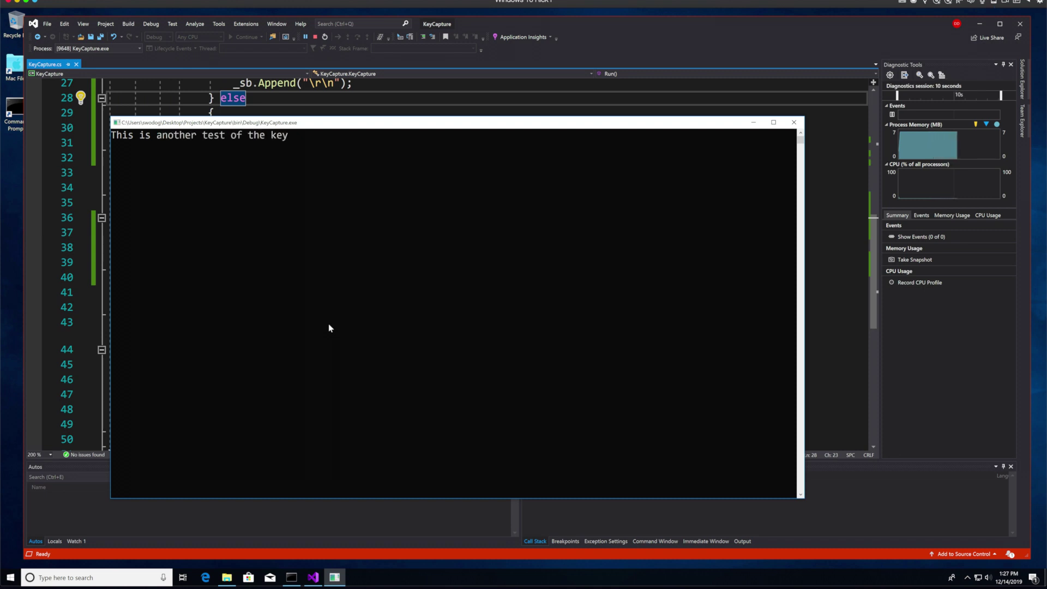
pyautogui.write('capture')
pyautogui.write(' progra')
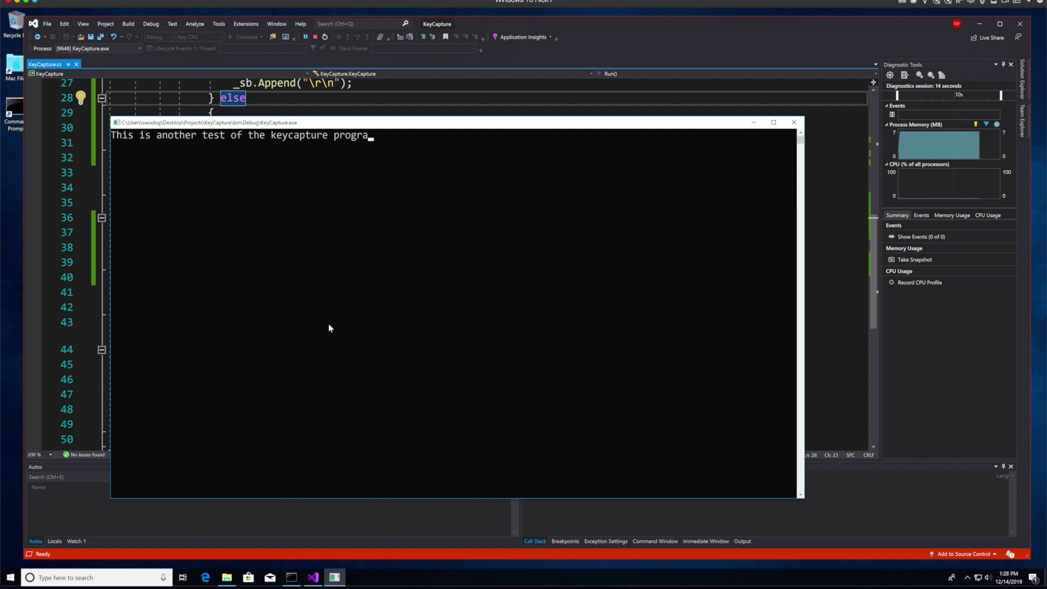
pyautogui.write('m')
pyautogui.press('Return')
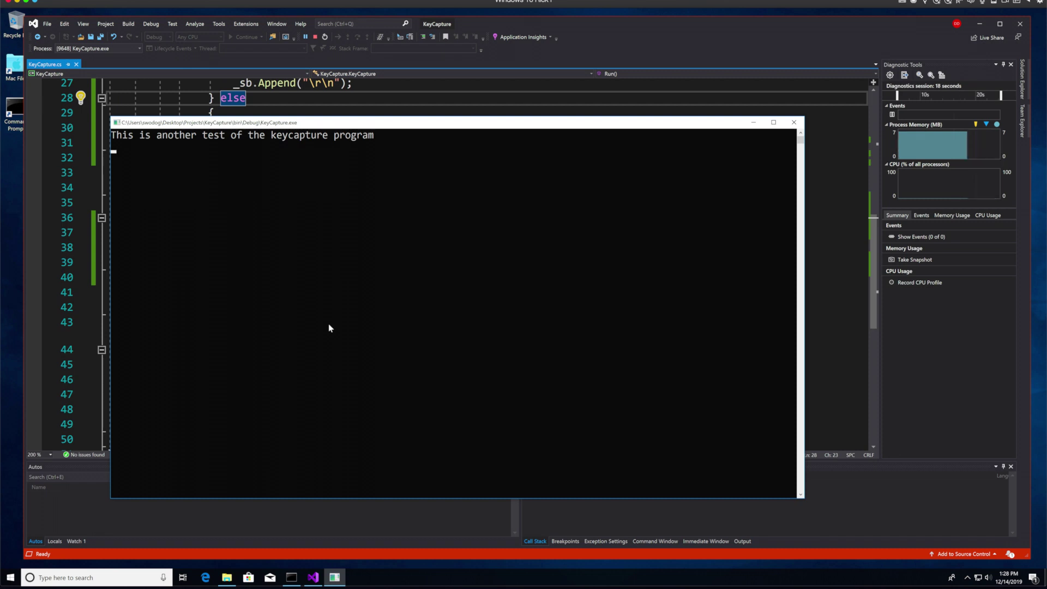
pyautogui.write('How many ')
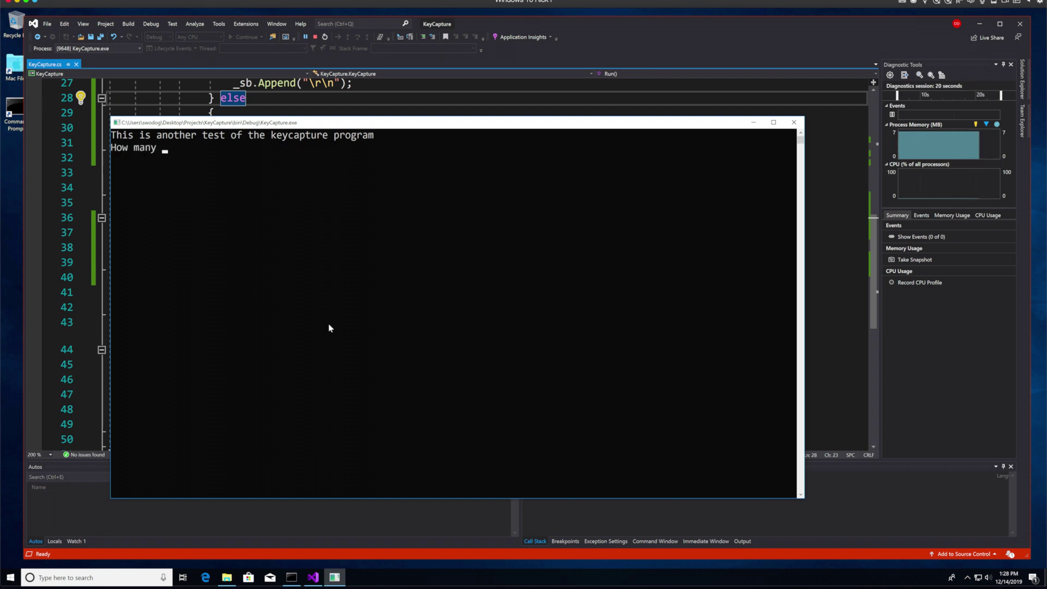
pyautogui.write('lines of ')
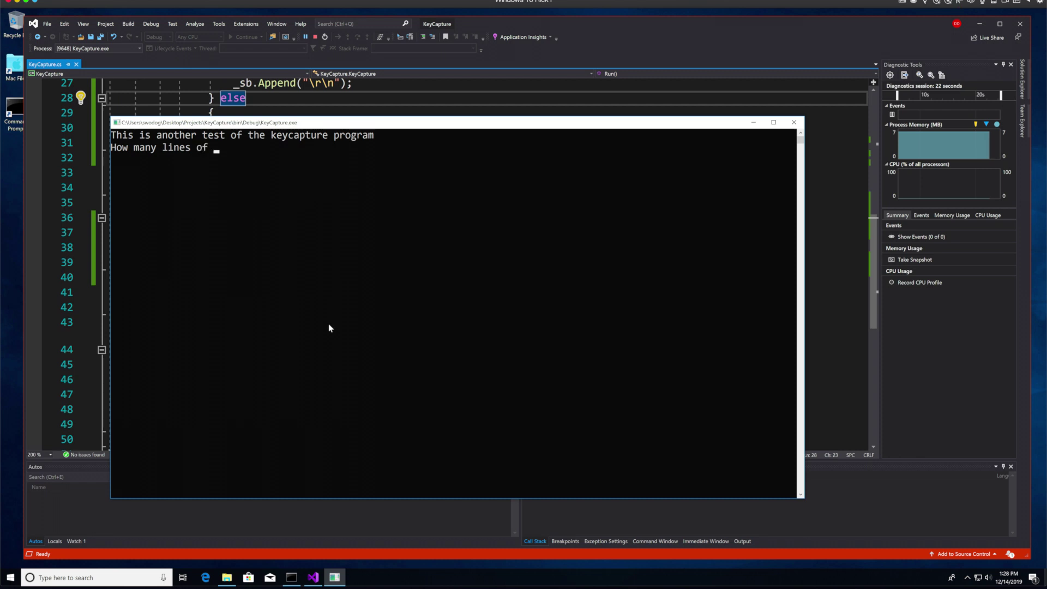
pyautogui.write('text do')
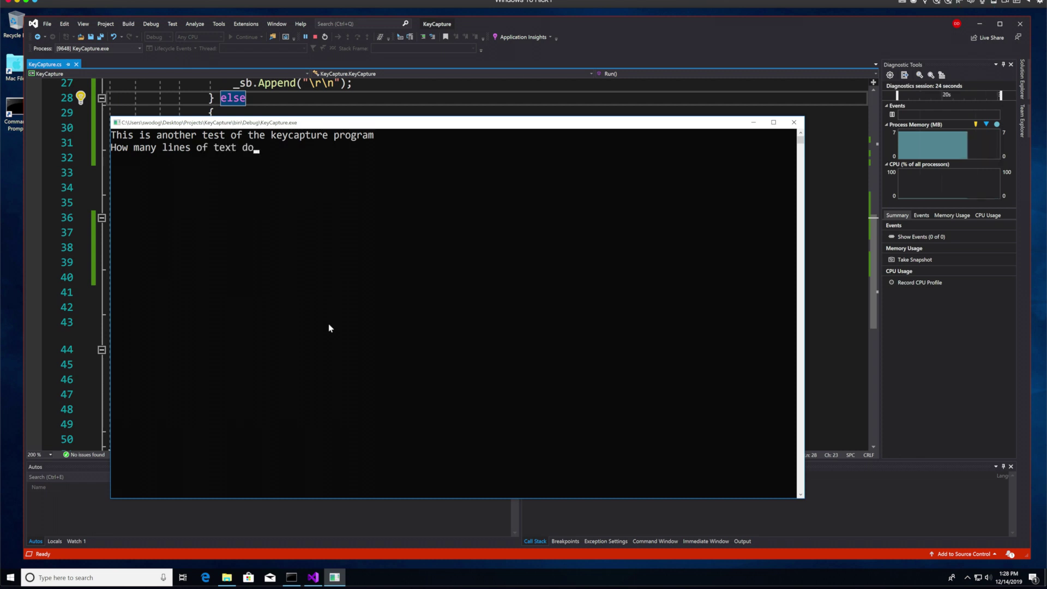
pyautogui.write(' we have now.')
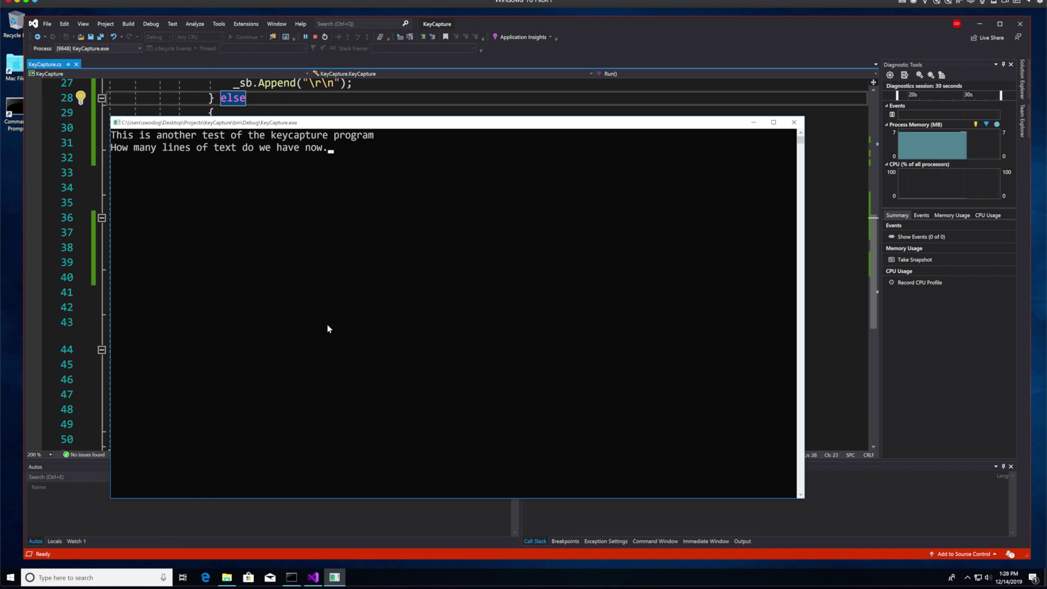
pyautogui.press('Escape')
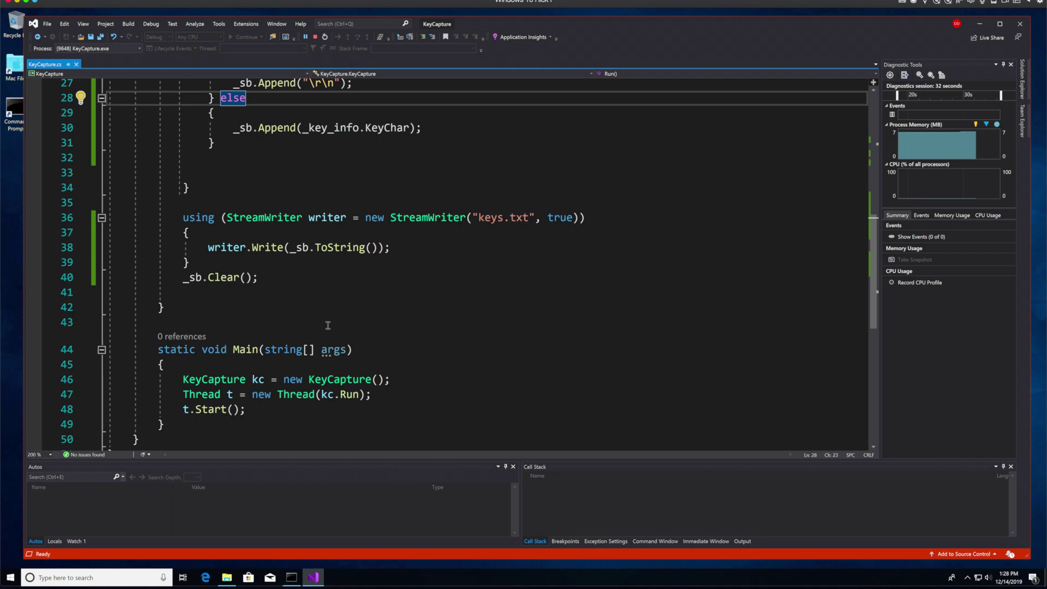
# Rerun 'type keys.txt' in Command Prompt and highlight the newly appended sentence
pyautogui.click(291, 575)
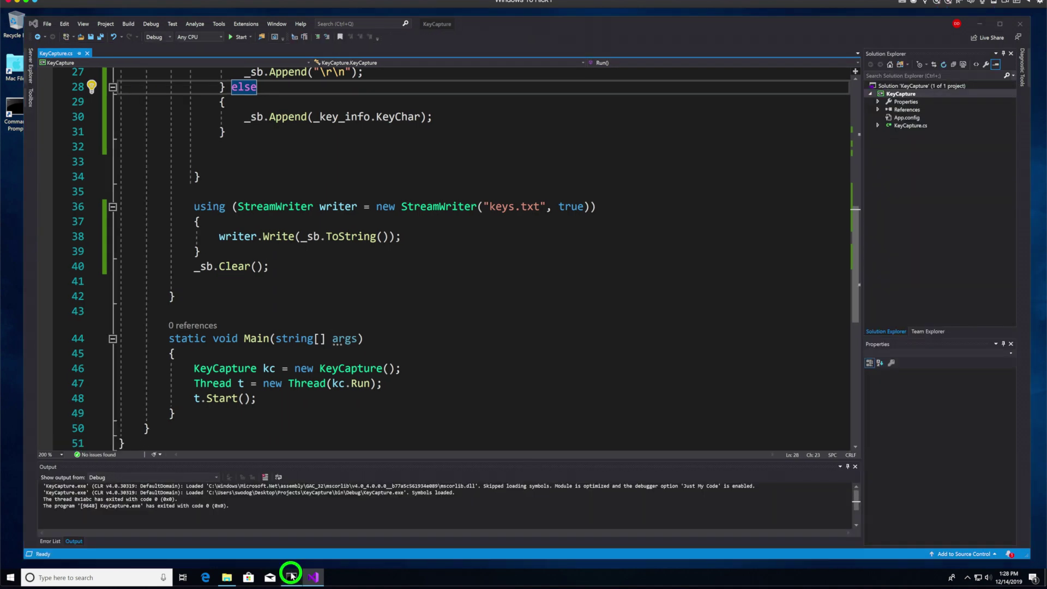
pyautogui.press('Up')
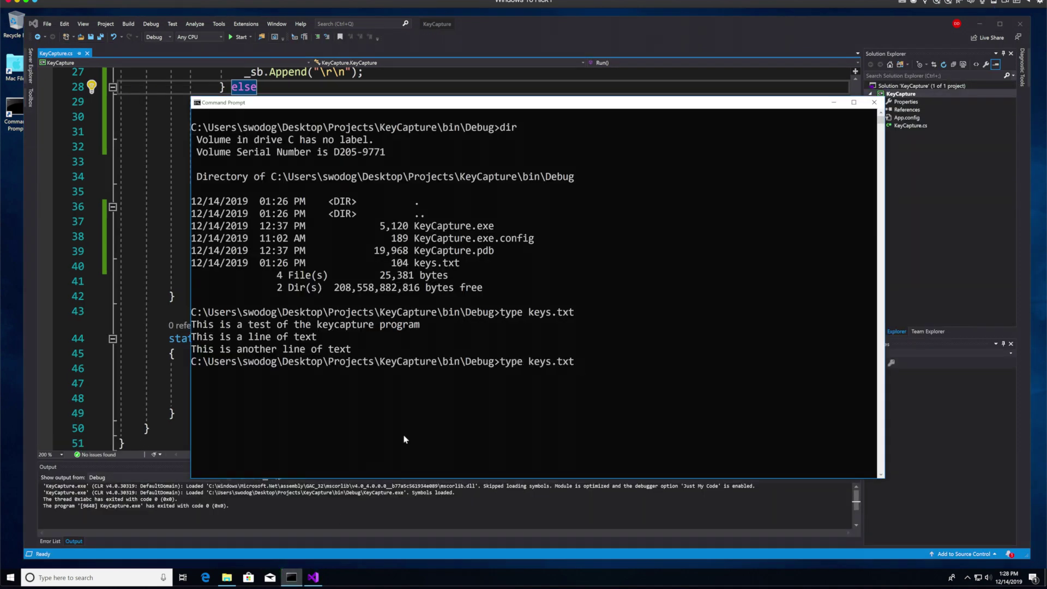
pyautogui.press('Return')
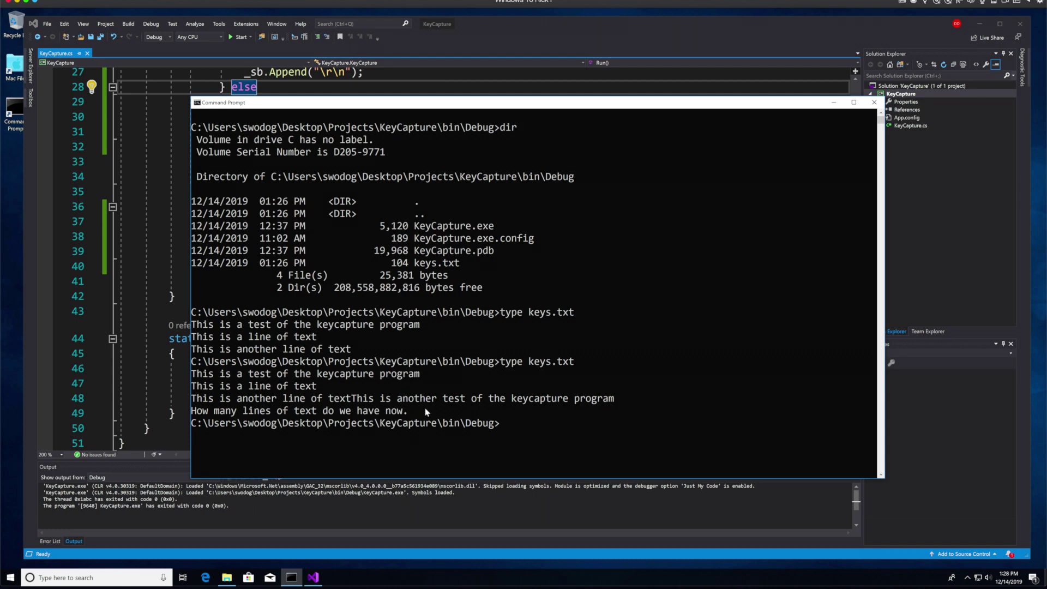
pyautogui.scroll(-2, 332, 381)
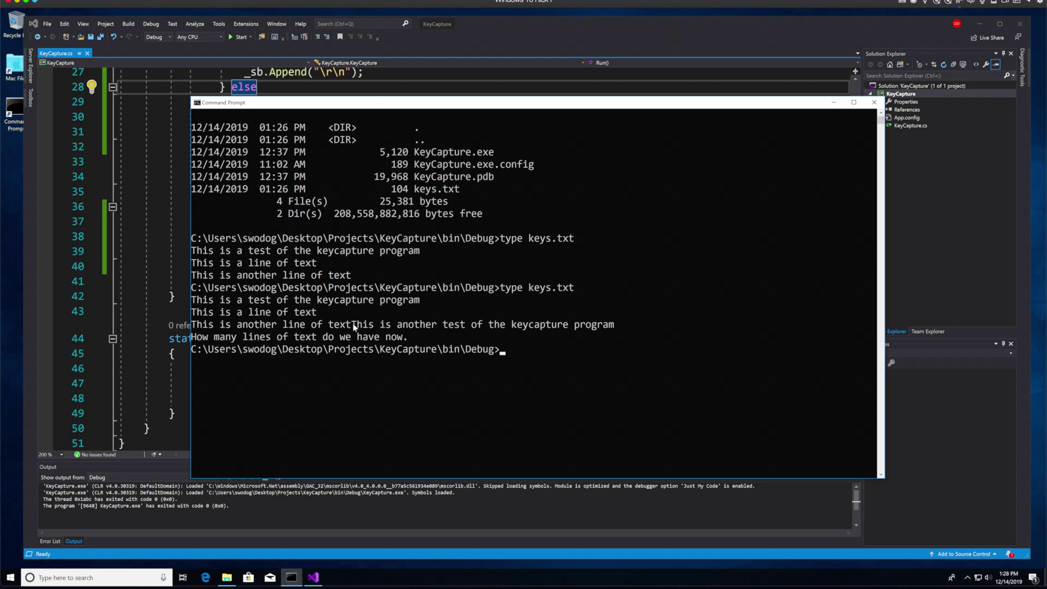
pyautogui.moveTo(354, 326); pyautogui.dragTo(614, 325)
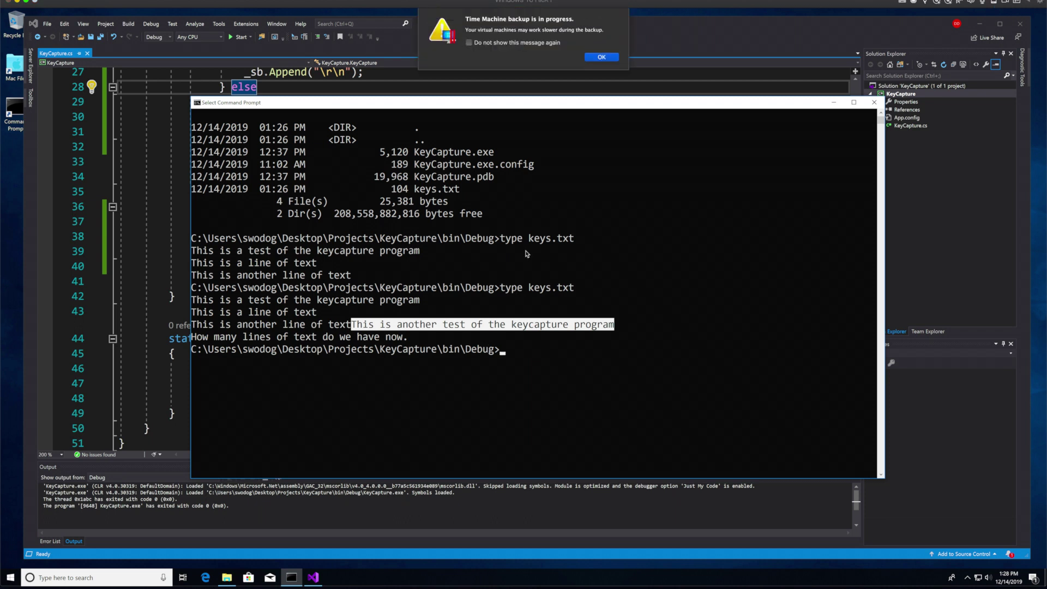
# Dismiss the backup notification and return to the KeyCapture code in Visual Studio
pyautogui.click(603, 58)
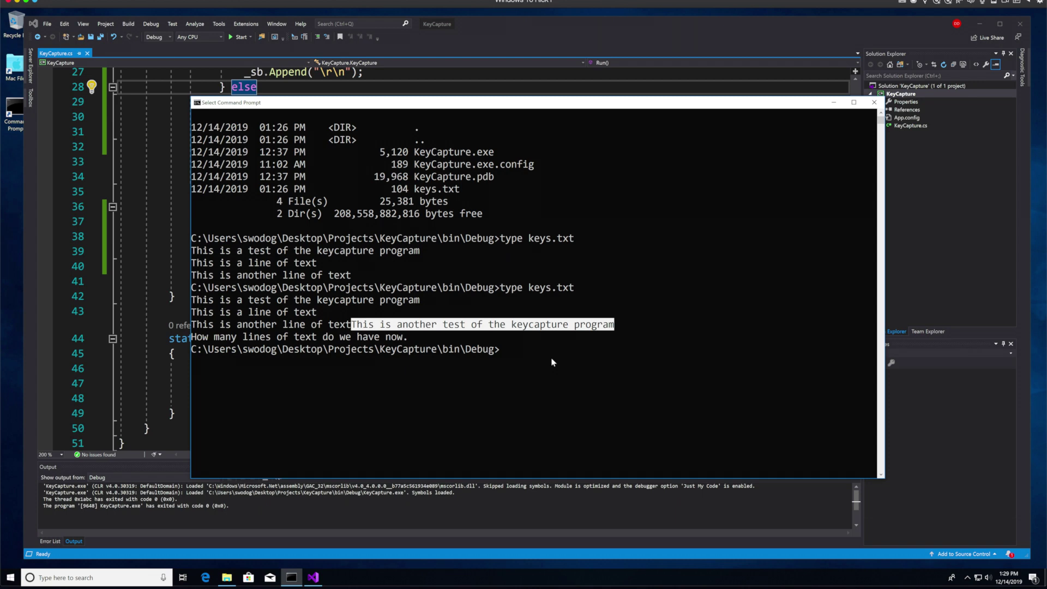
pyautogui.click(616, 17)
pyautogui.click(485, 159)
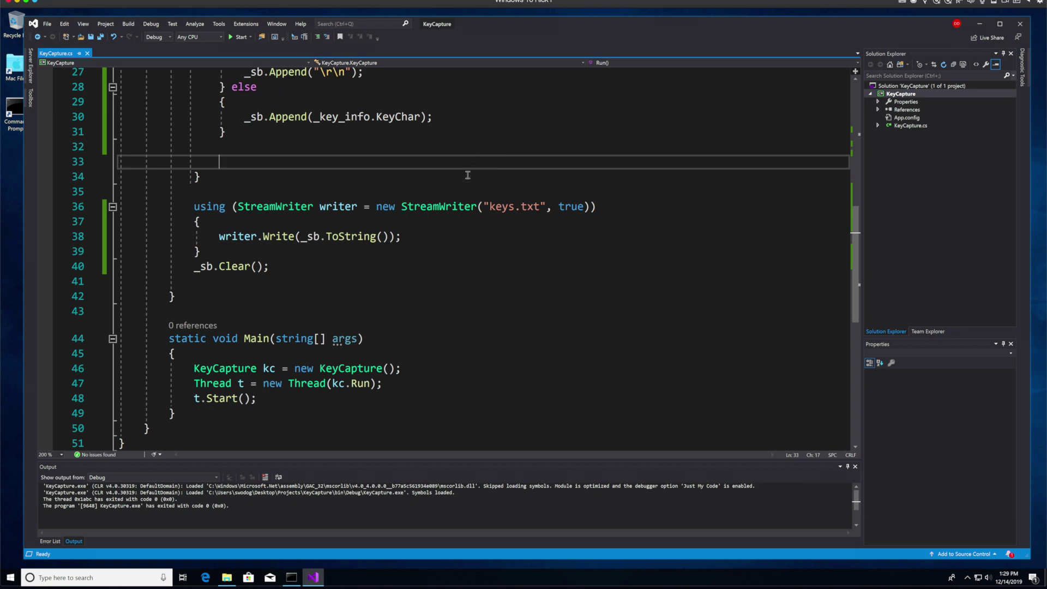
pyautogui.click(467, 175)
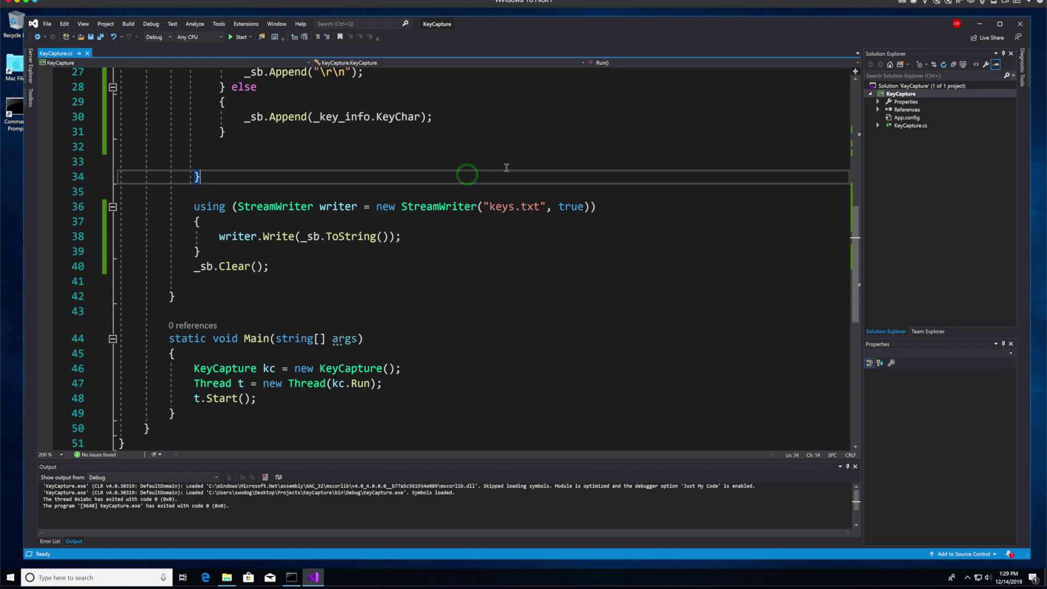
pyautogui.moveTo(193, 210)
pyautogui.mouseDown()
pyautogui.moveTo(214, 212)
pyautogui.moveTo(276, 268)
pyautogui.moveTo(273, 252)
pyautogui.moveTo(280, 259)
pyautogui.mouseUp()
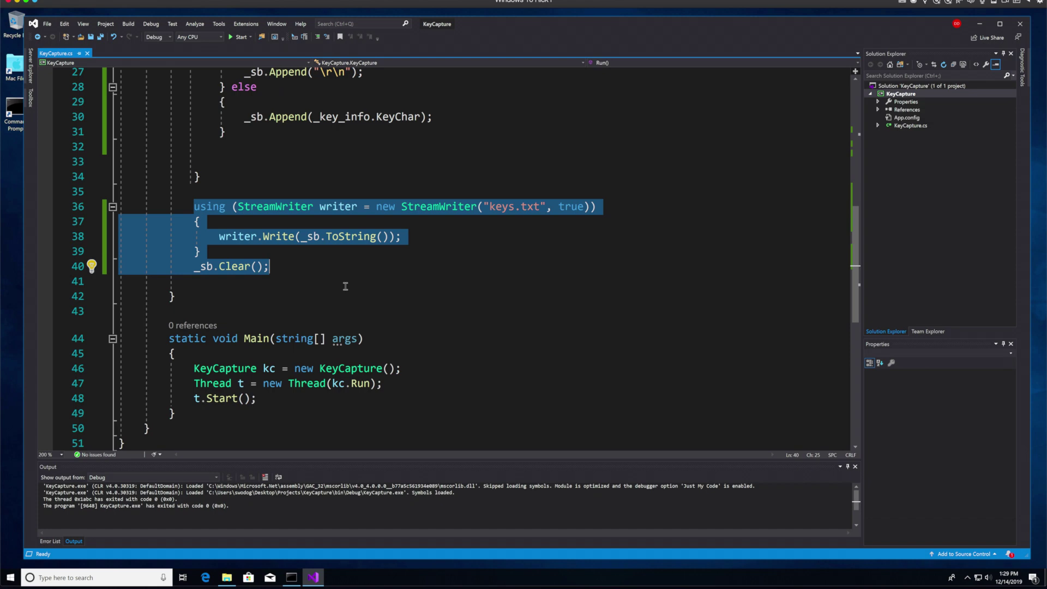
pyautogui.scroll(1, 345, 285)
pyautogui.scroll(3, 368, 293)
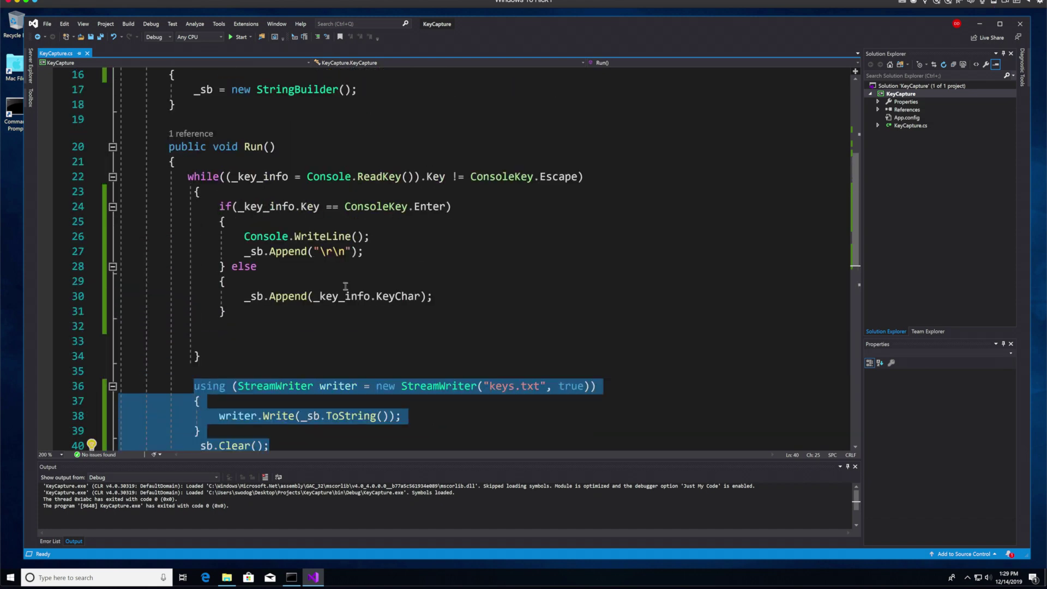
pyautogui.scroll(1, 395, 299)
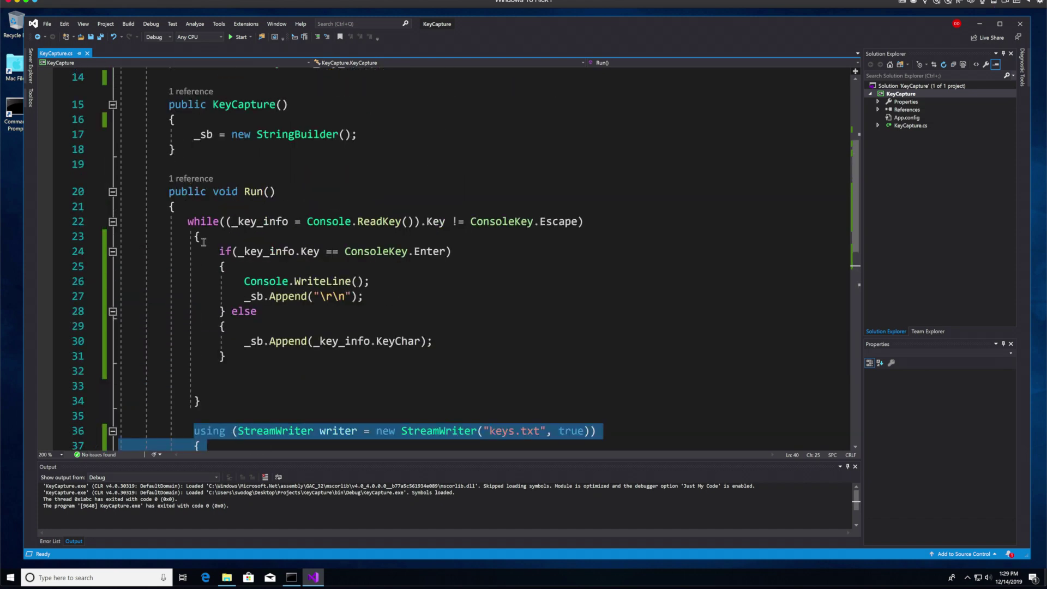
pyautogui.click(219, 250)
pyautogui.moveTo(219, 250)
pyautogui.mouseDown()
pyautogui.moveTo(252, 354)
pyautogui.moveTo(258, 311)
pyautogui.mouseUp()
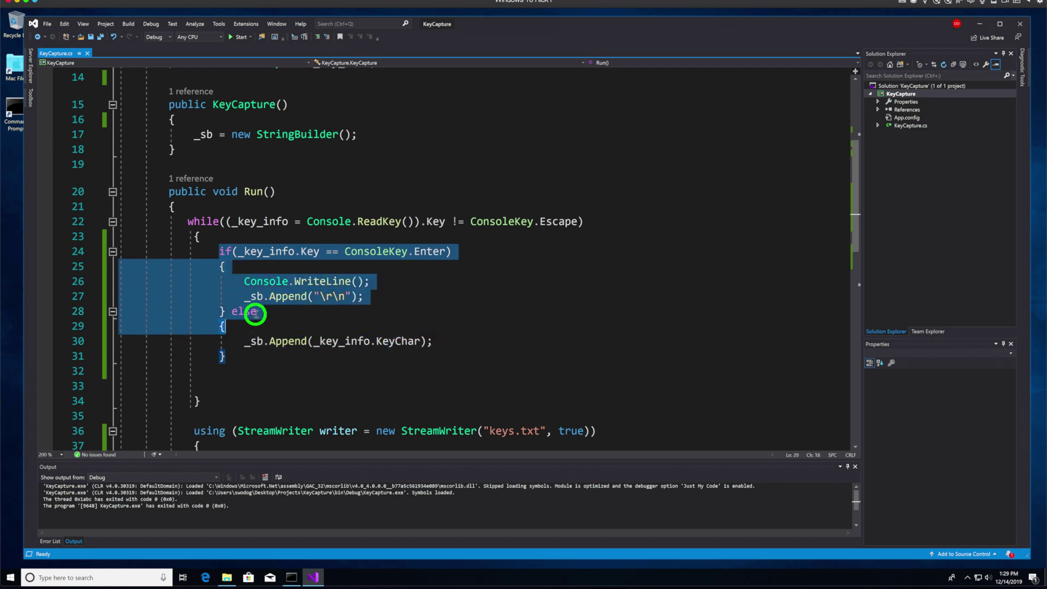
pyautogui.click(380, 281)
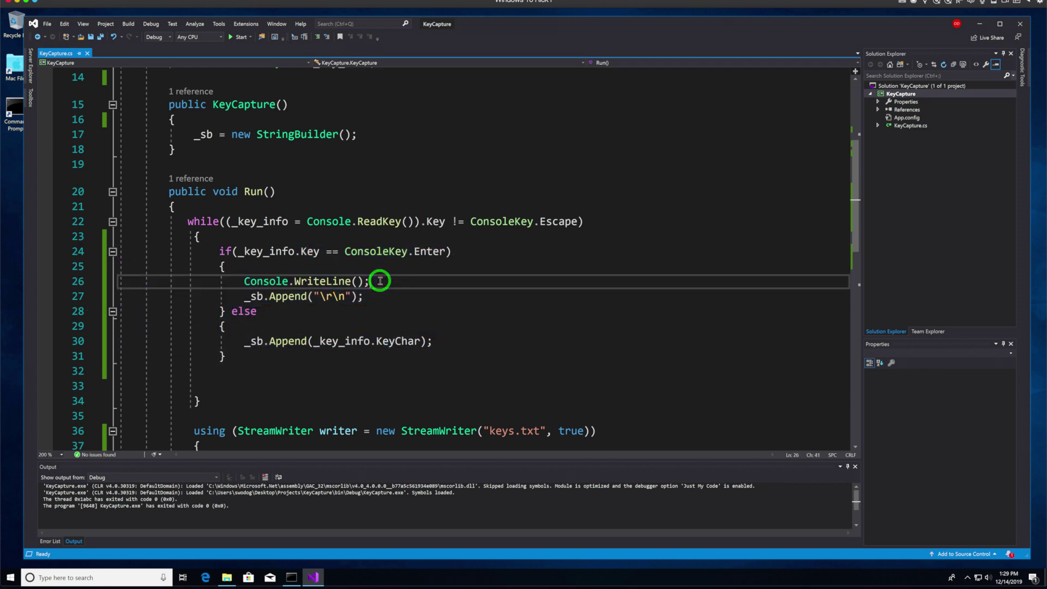
pyautogui.click(263, 311)
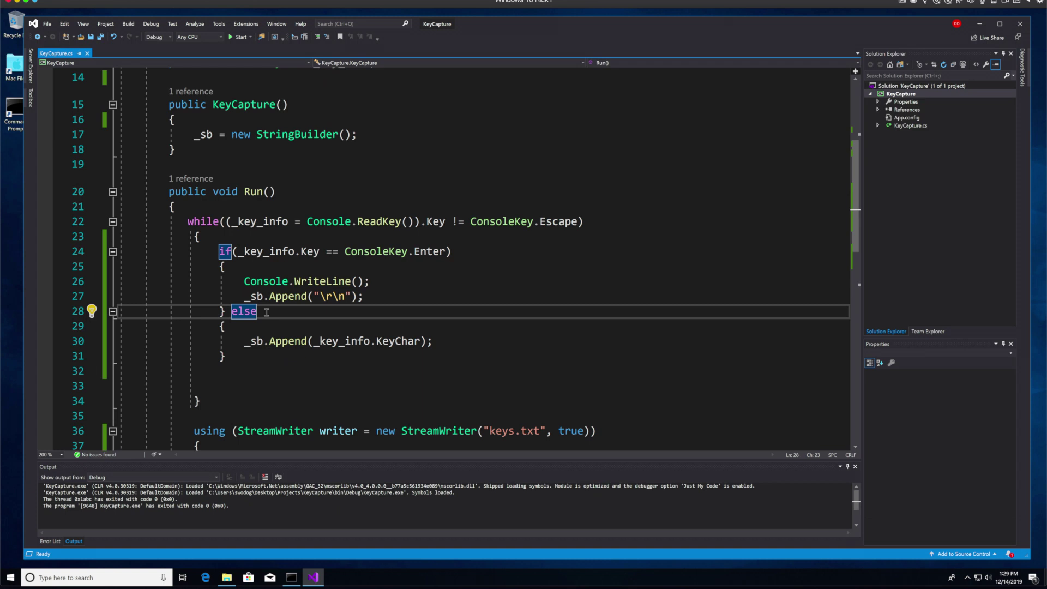
pyautogui.write(' if')
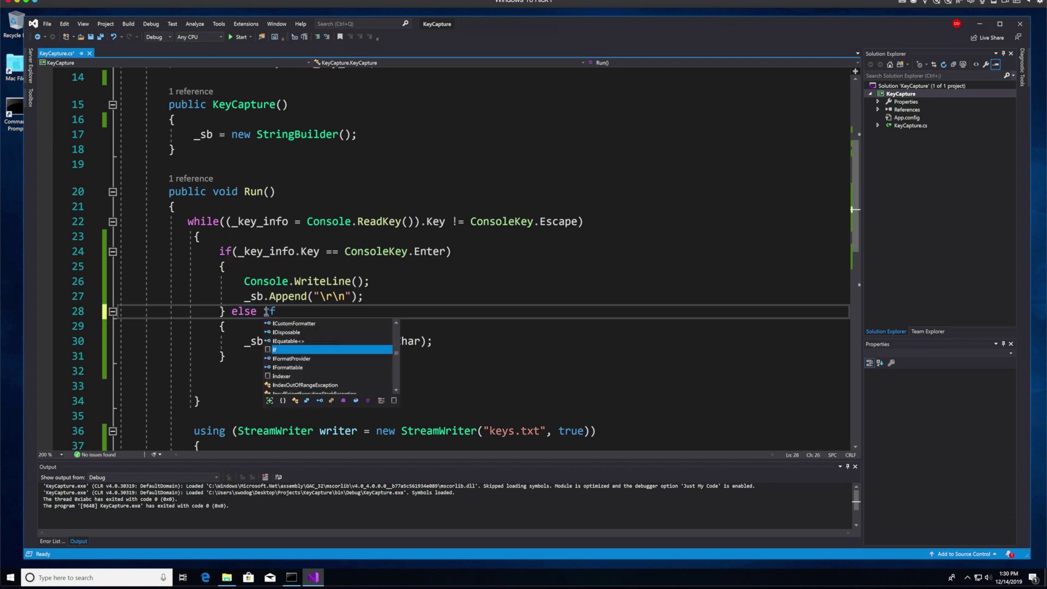
pyautogui.write('(')
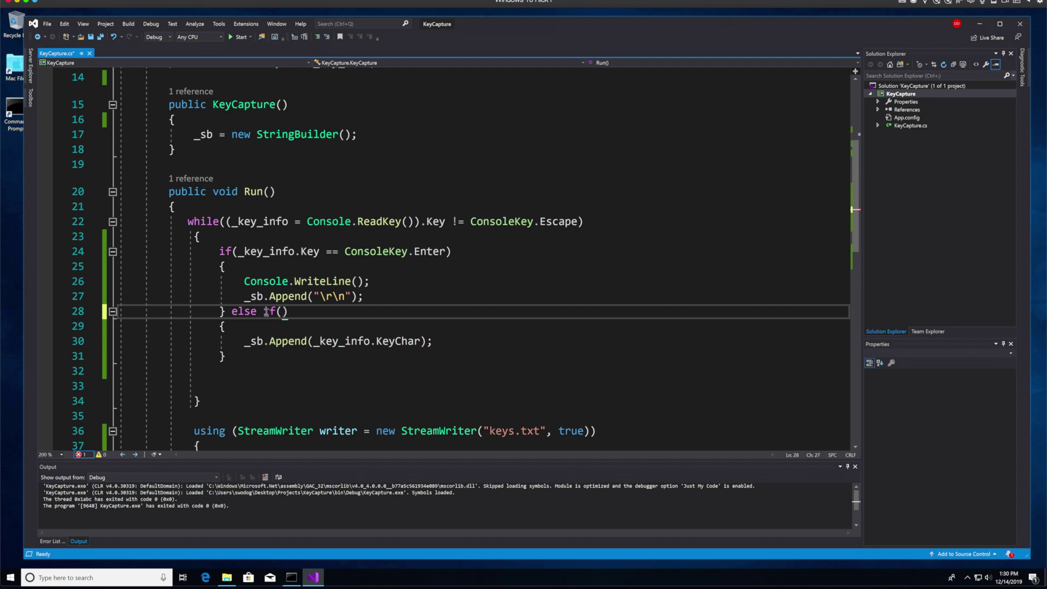
pyautogui.write('_key')
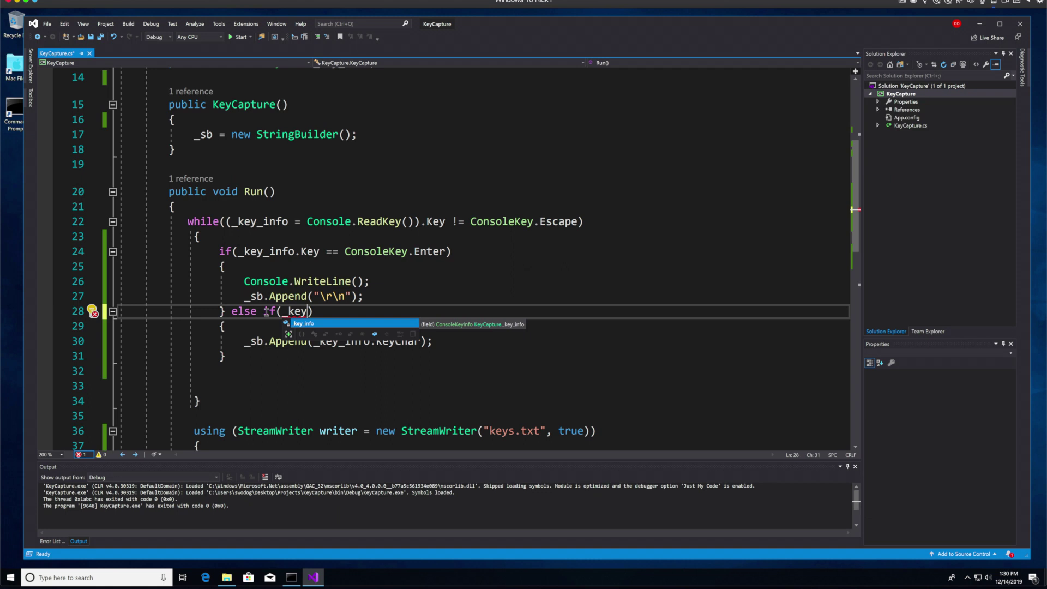
# Write the line 28 condition as _key_info.Key == ConsoleKey.OemPeriod using IntelliSense completions
pyautogui.press('Tab')
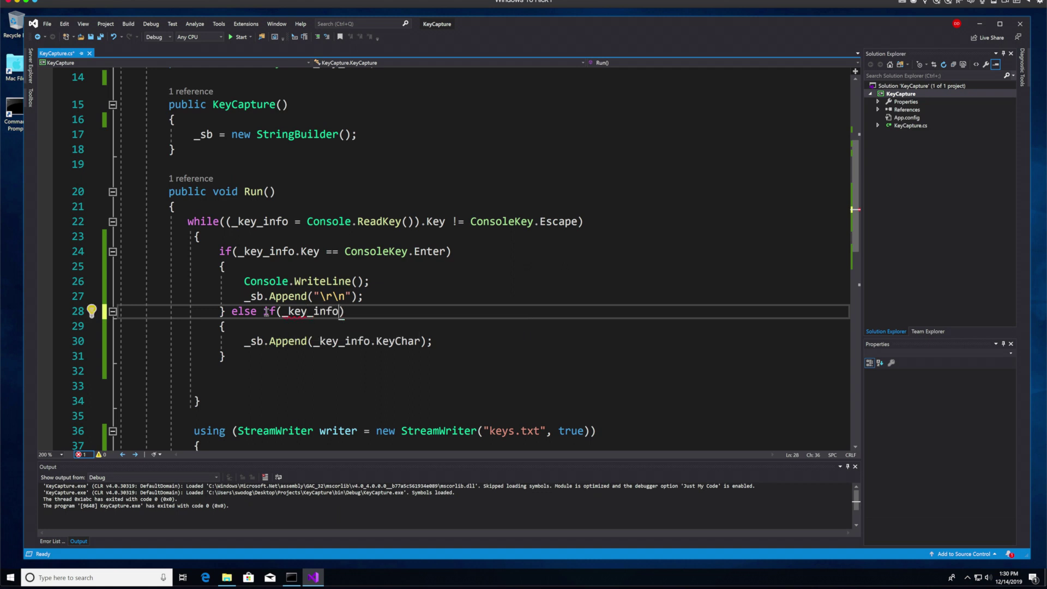
pyautogui.write('.K')
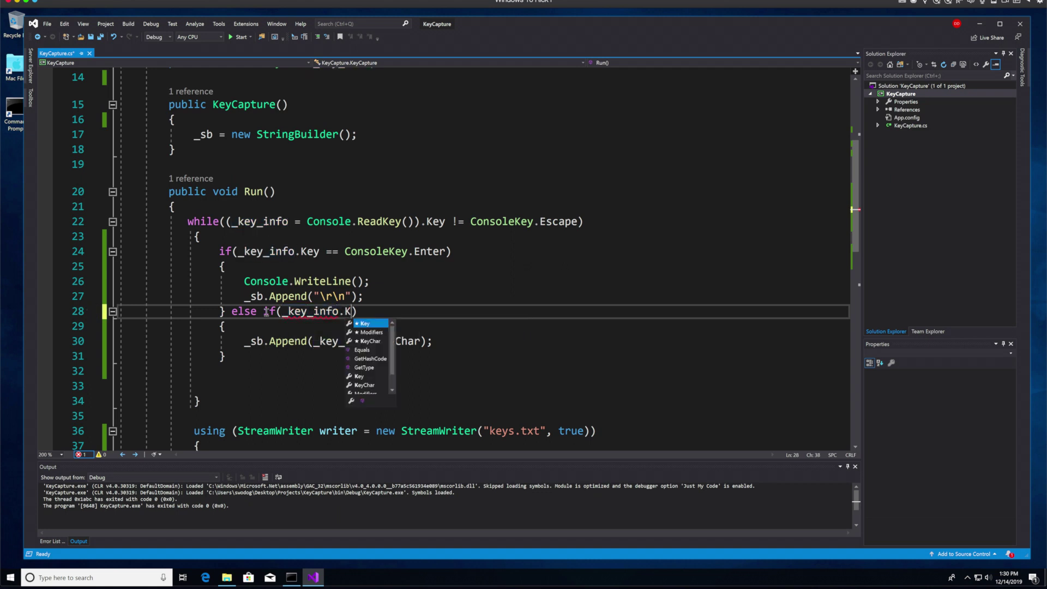
pyautogui.press('Tab')
pyautogui.write('== ')
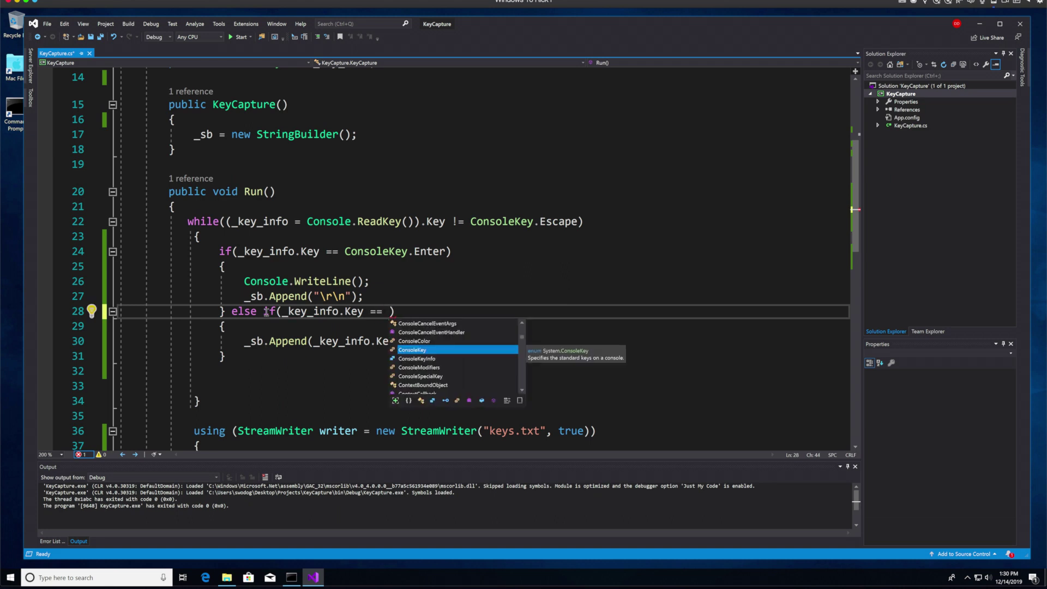
pyautogui.write('Console.')
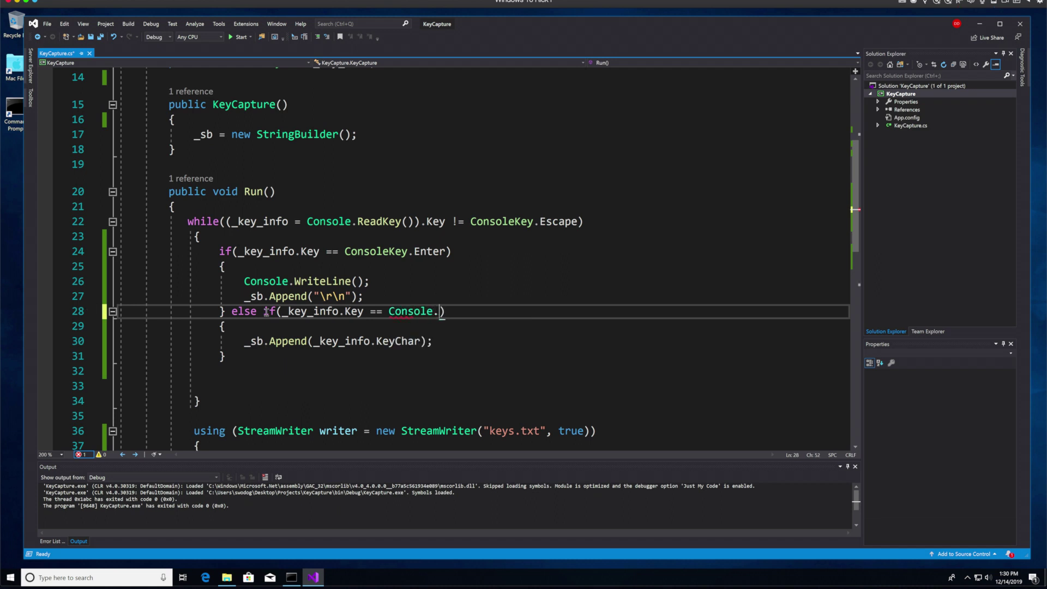
pyautogui.press('BackSpace')
pyautogui.write('Key')
pyautogui.write('.p')
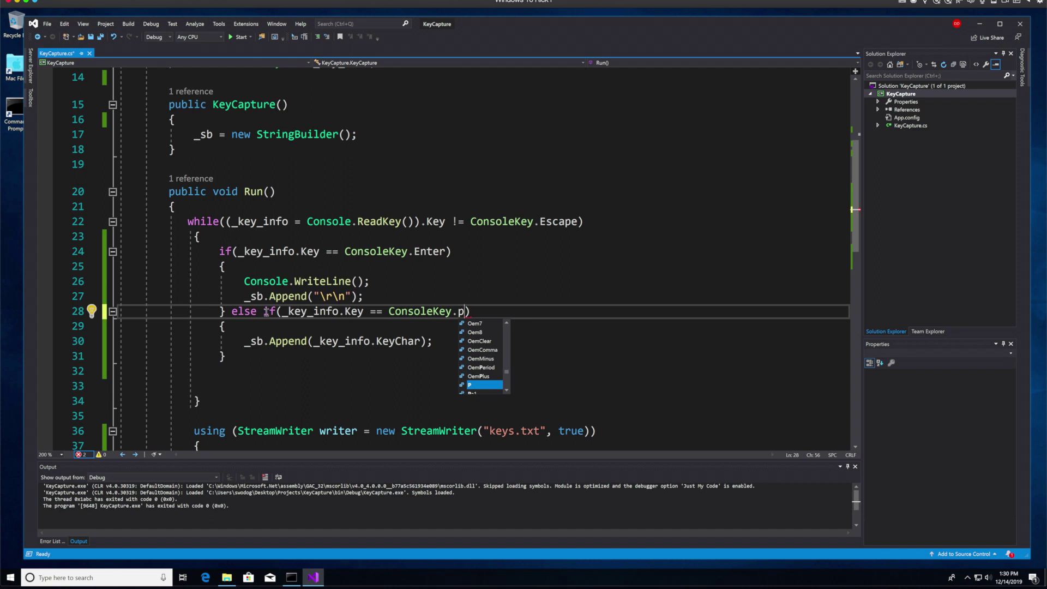
pyautogui.press('Up')
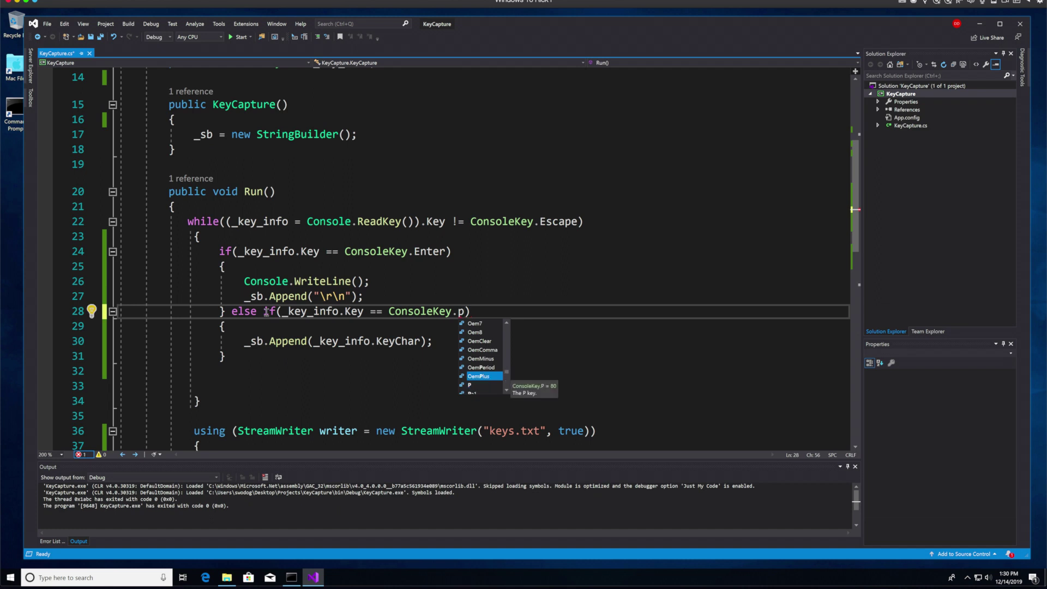
pyautogui.press('Up')
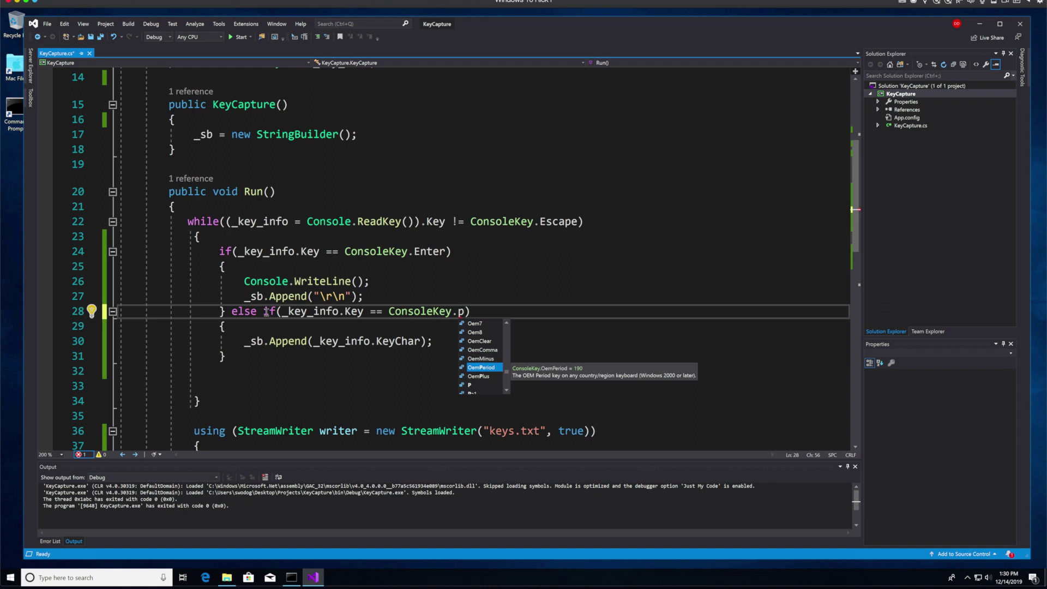
pyautogui.press('Tab')
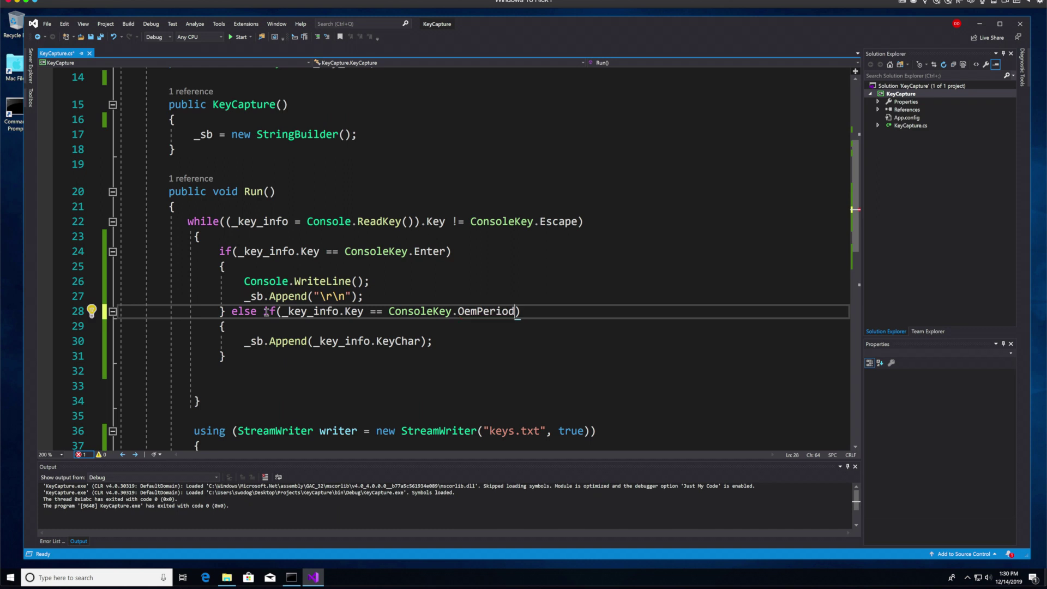
pyautogui.click(526, 310)
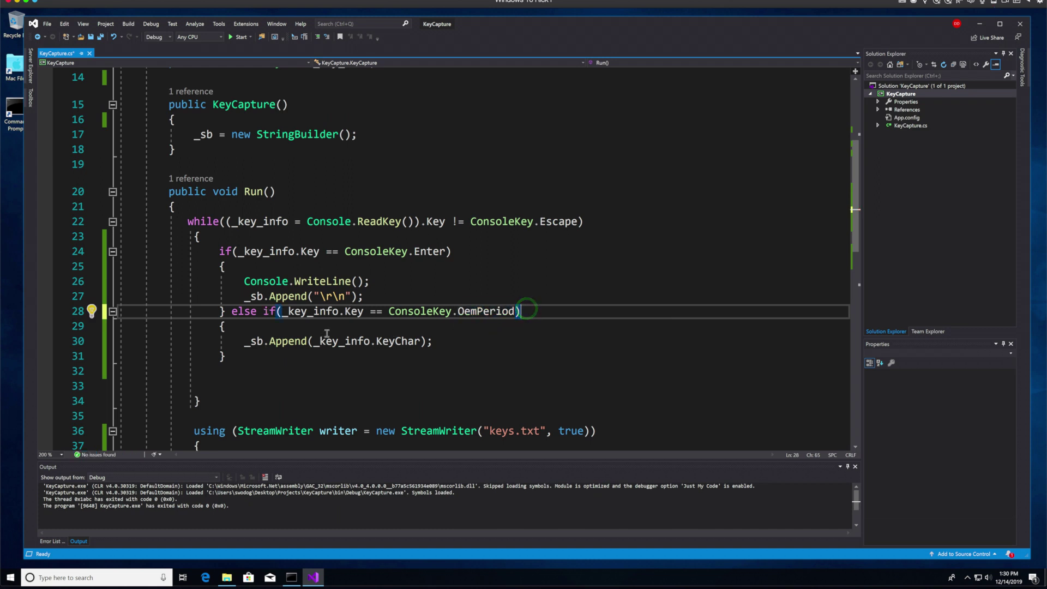
pyautogui.click(365, 330)
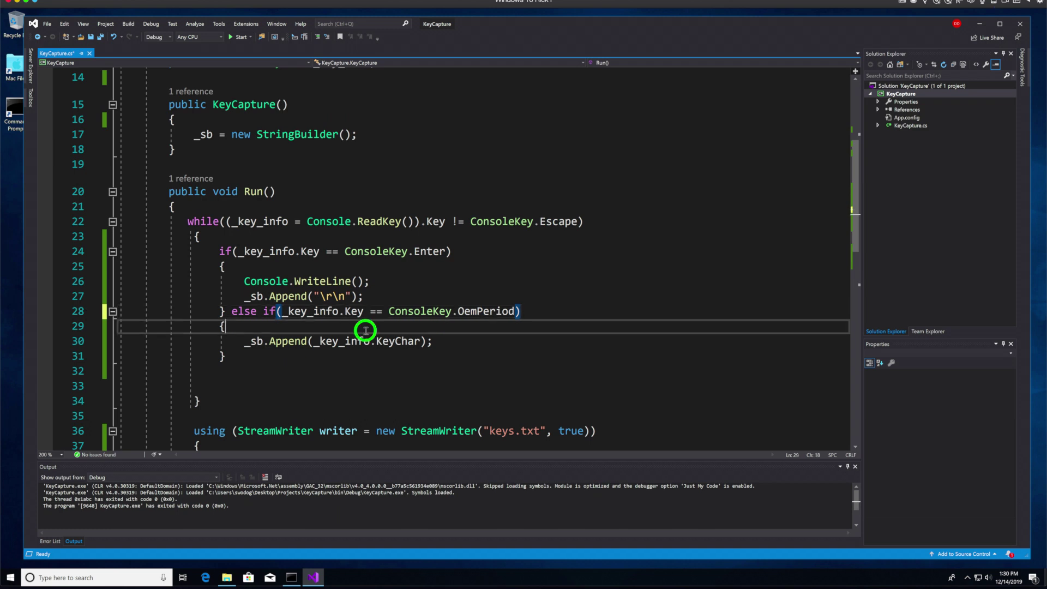
pyautogui.click(444, 343)
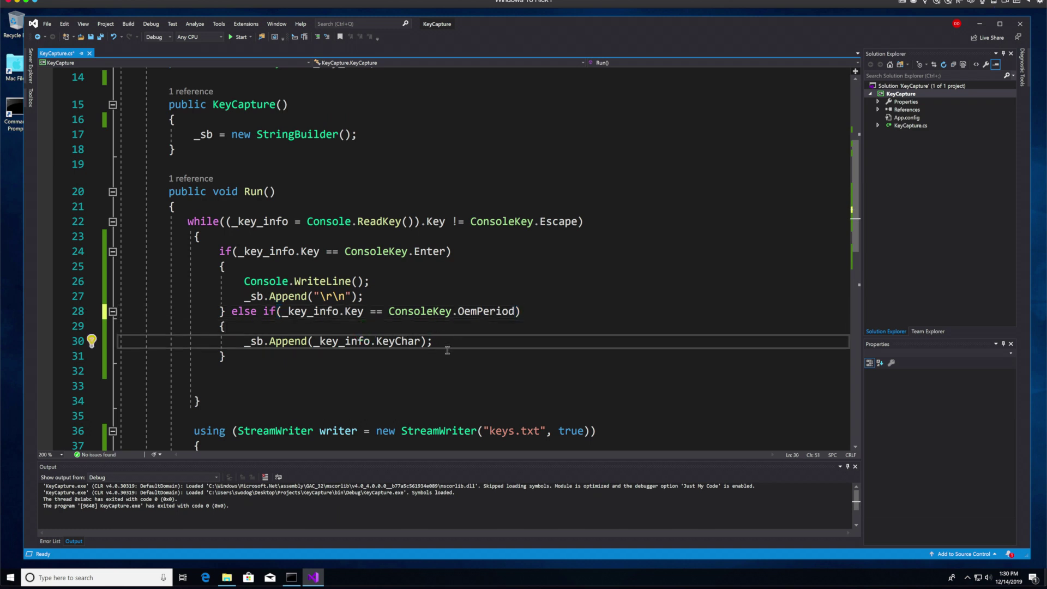
pyautogui.scroll(-3, 447, 350)
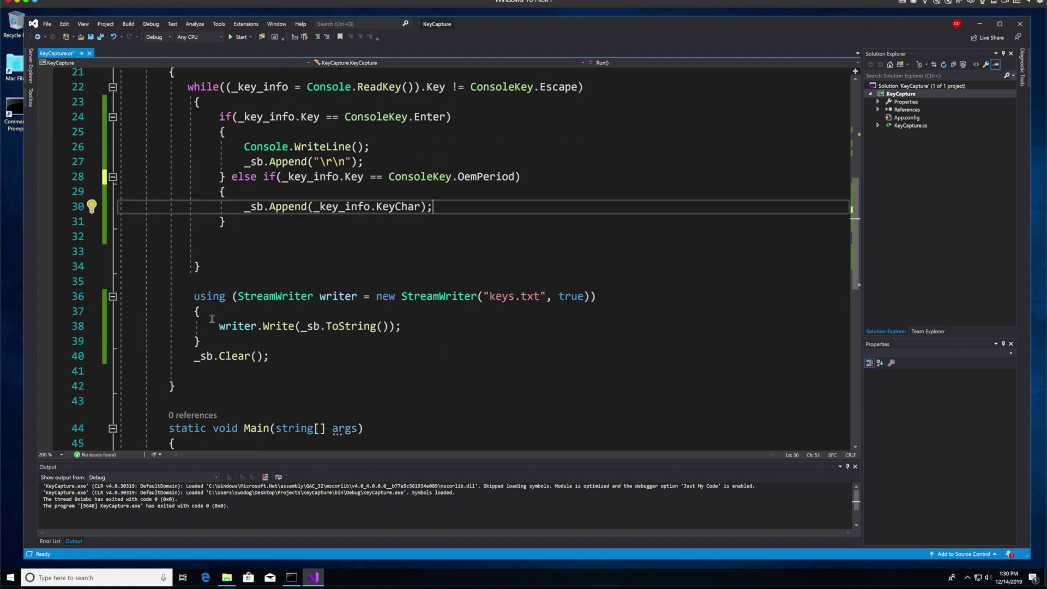
# Paste the StreamWriter block and _sb.Clear() on a new line after _sb.Append(_key_info.KeyChar)
pyautogui.moveTo(193, 297); pyautogui.dragTo(285, 362)
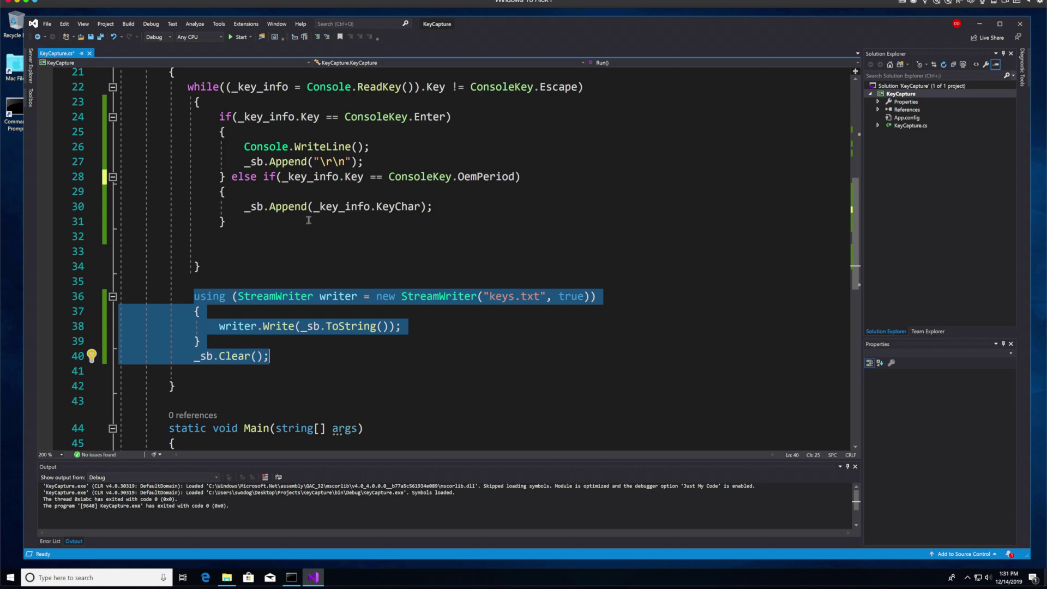
pyautogui.click(468, 211)
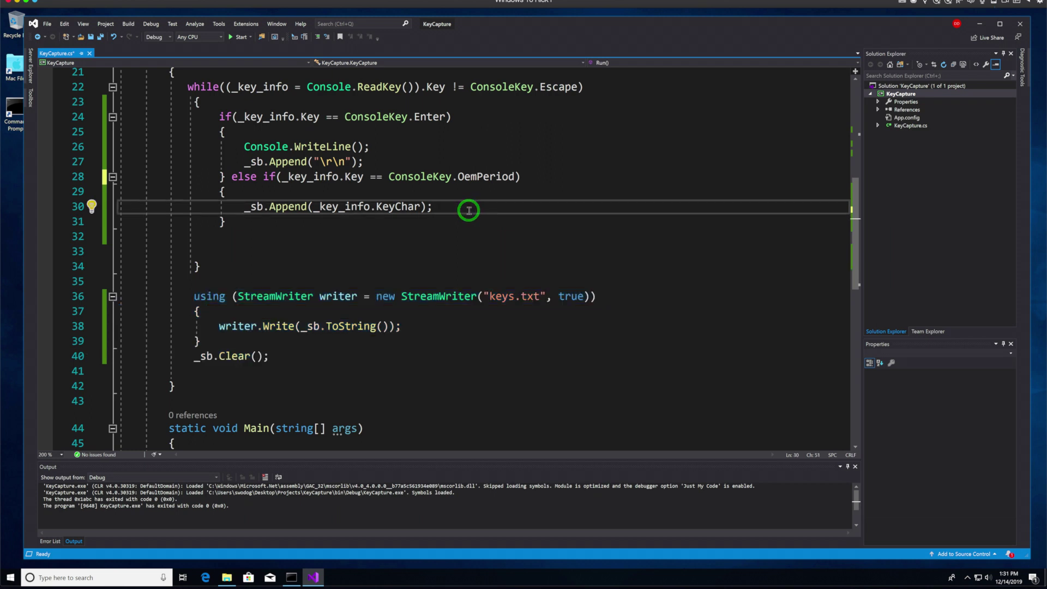
pyautogui.press('Return')
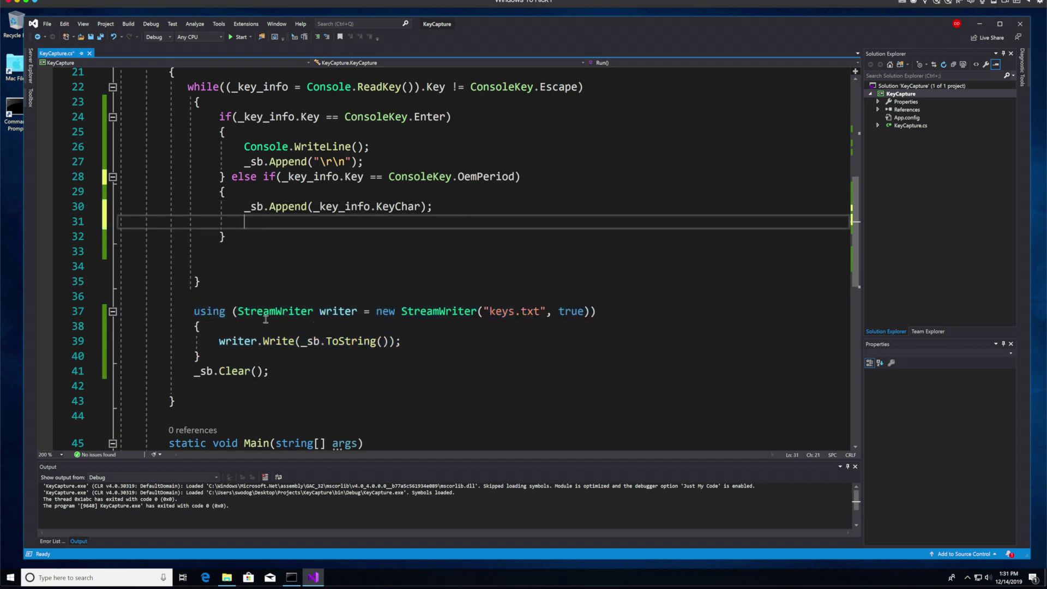
pyautogui.write('using (StreamWriter writer = new StreamWriter("keys.txt", true))                     {                         writer.Write(_sb.ToString());                     }                     _sb.Clear();')
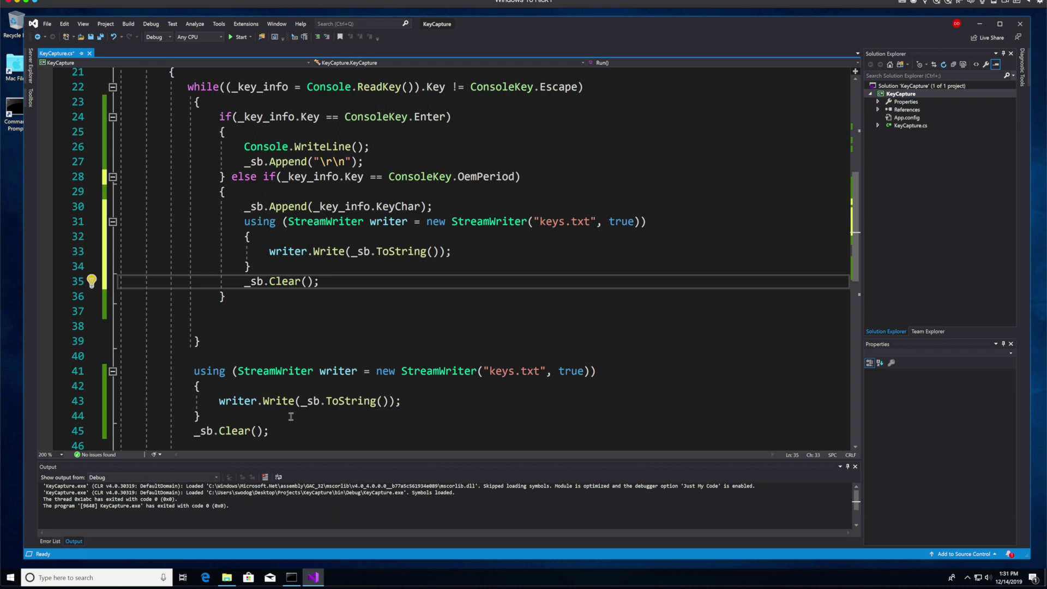
# Insert a blank line above the final StreamWriter block for the line-break append
pyautogui.click(375, 358)
pyautogui.press('Return')
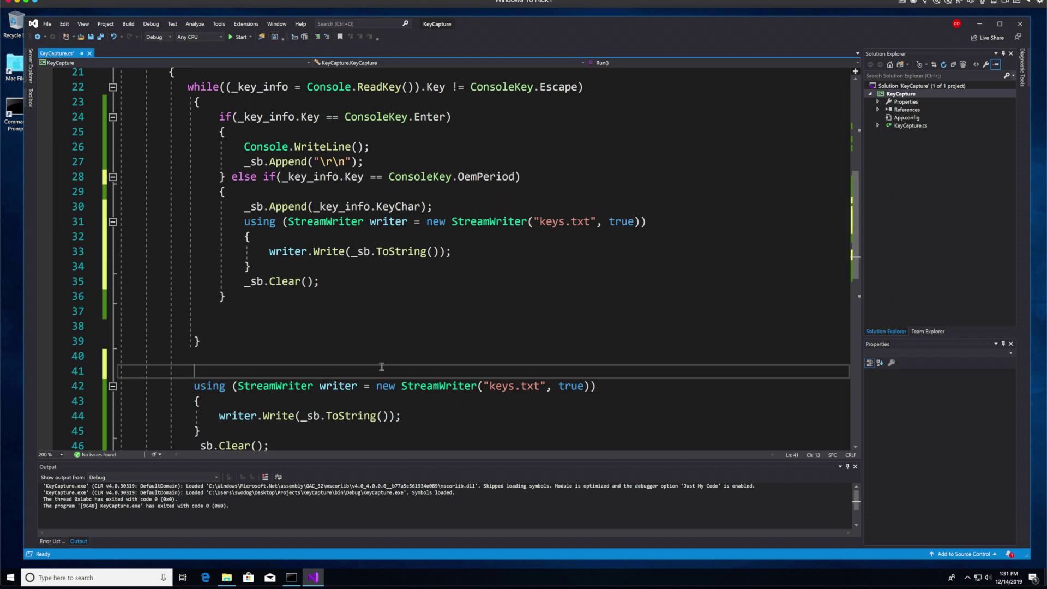
pyautogui.write('_sb')
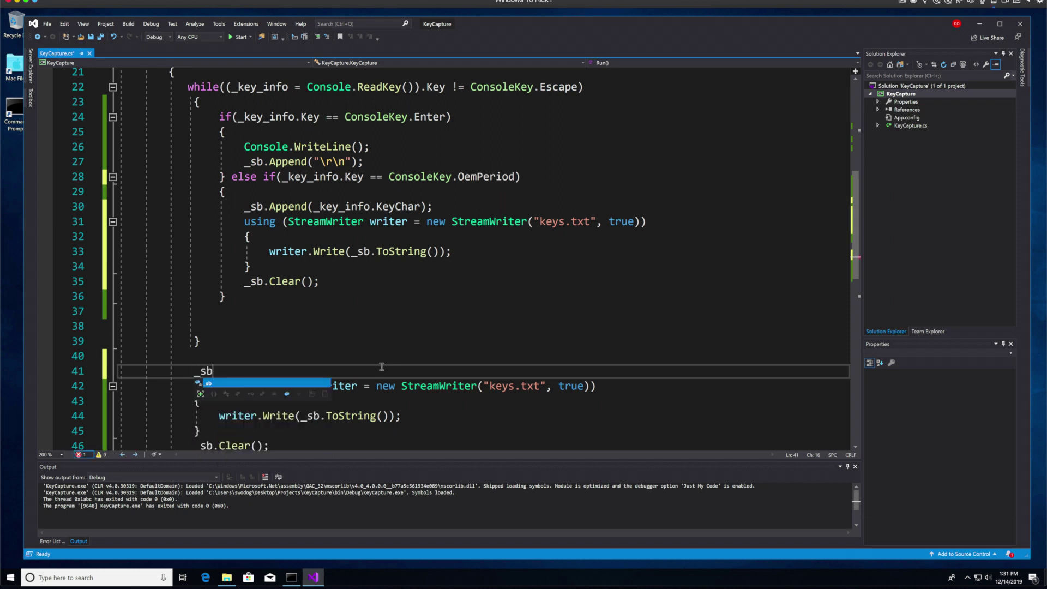
pyautogui.write('.Append')
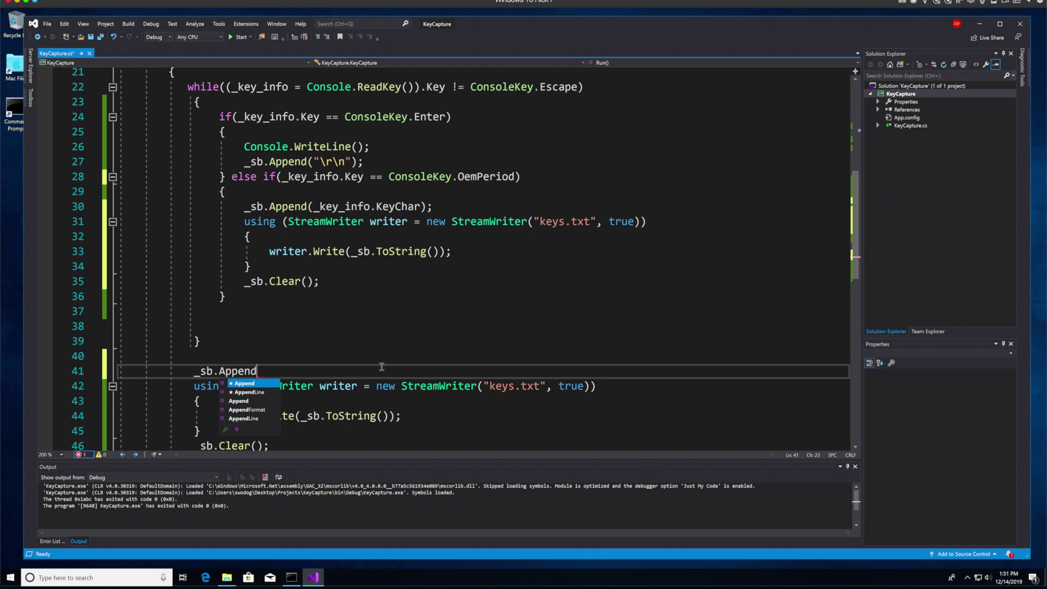
pyautogui.write('(')
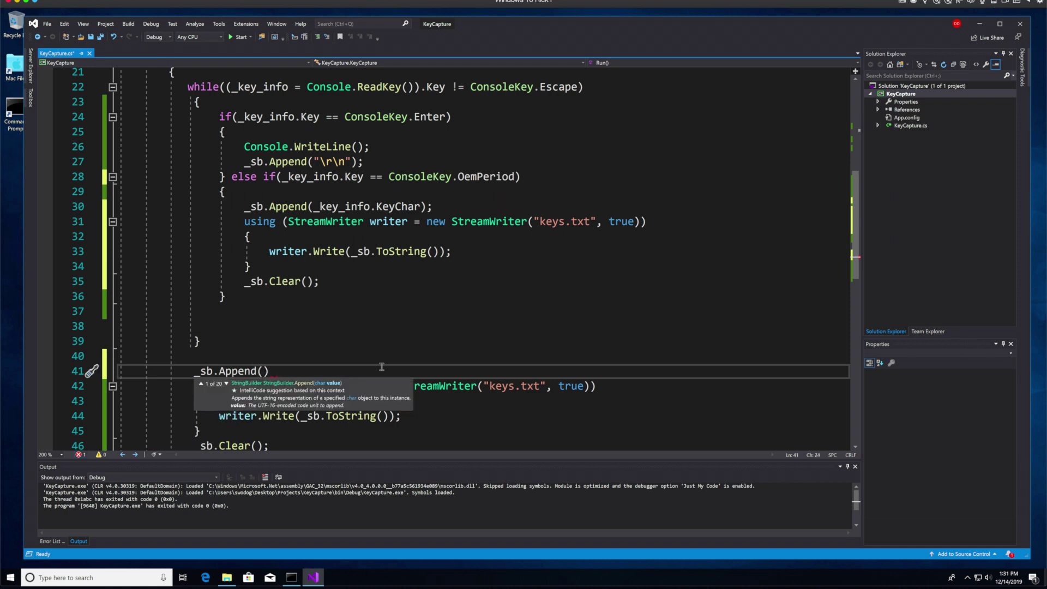
pyautogui.write('"')
pyautogui.write('\\r')
pyautogui.write('\\n')
pyautogui.write('"')
pyautogui.write(');')
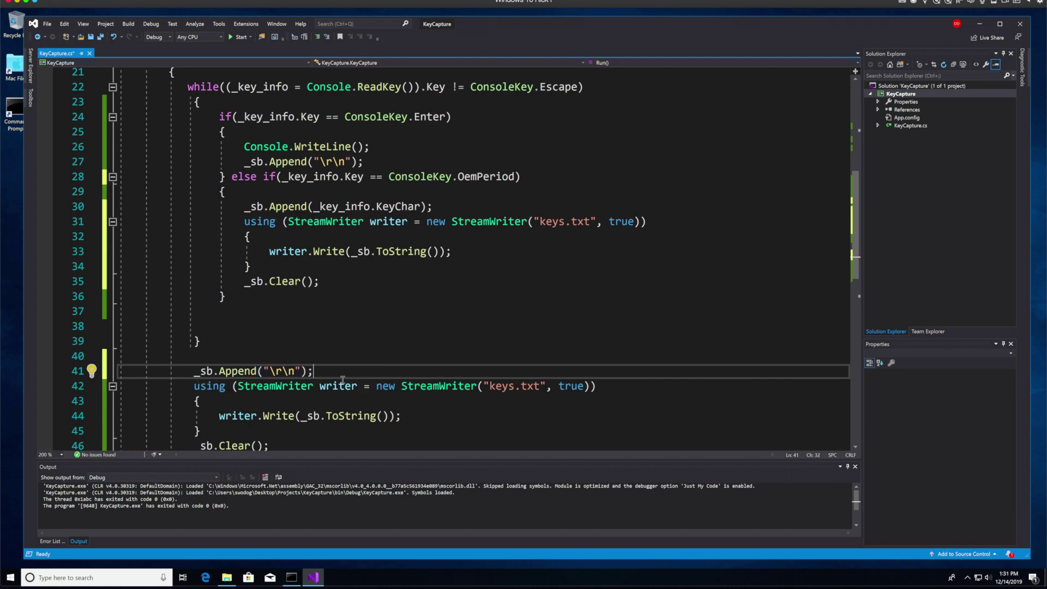
pyautogui.scroll(-4, 342, 382)
pyautogui.scroll(2, 343, 382)
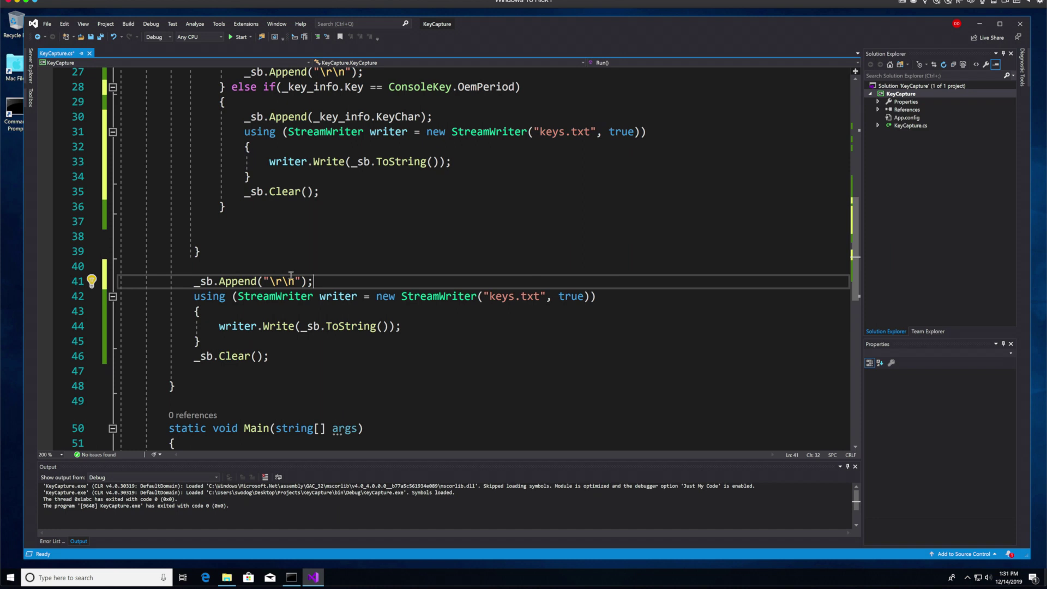
pyautogui.scroll(2, 338, 349)
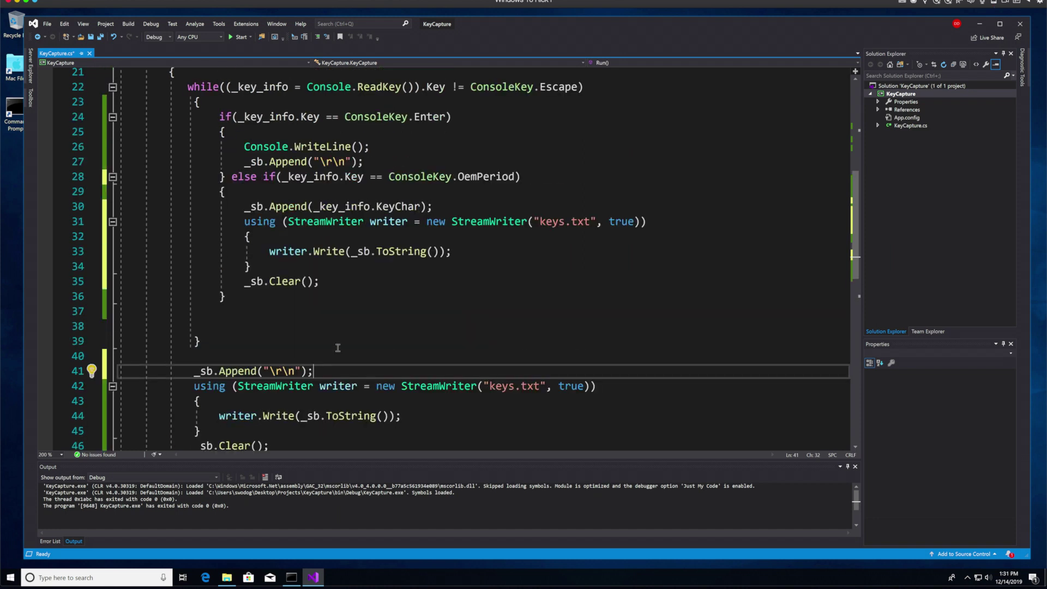
# Add an empty else block directly after the OemPeriod branch
pyautogui.click(243, 206)
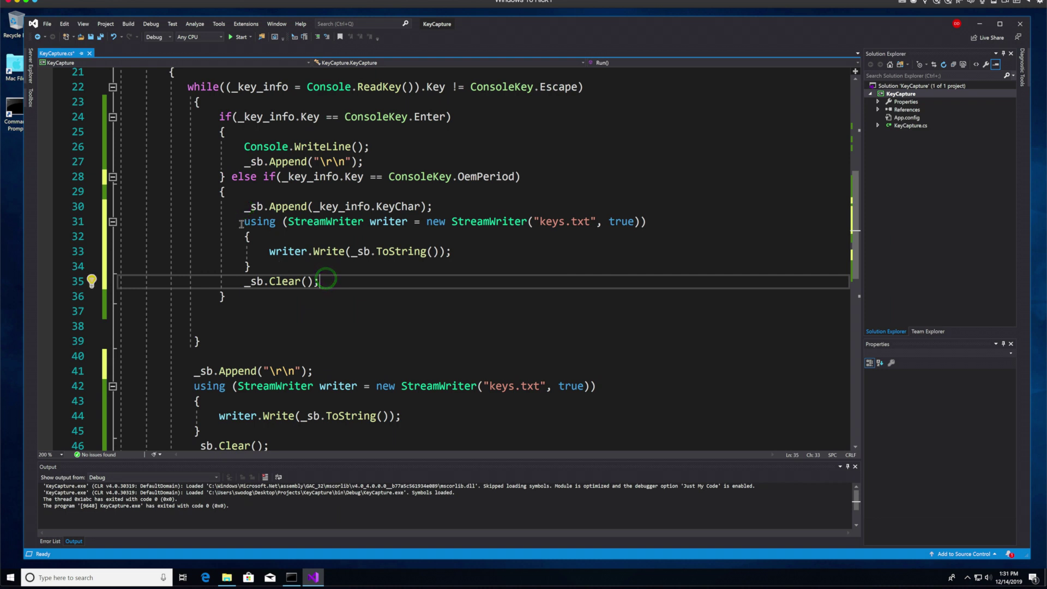
pyautogui.moveTo(244, 221); pyautogui.dragTo(325, 288)
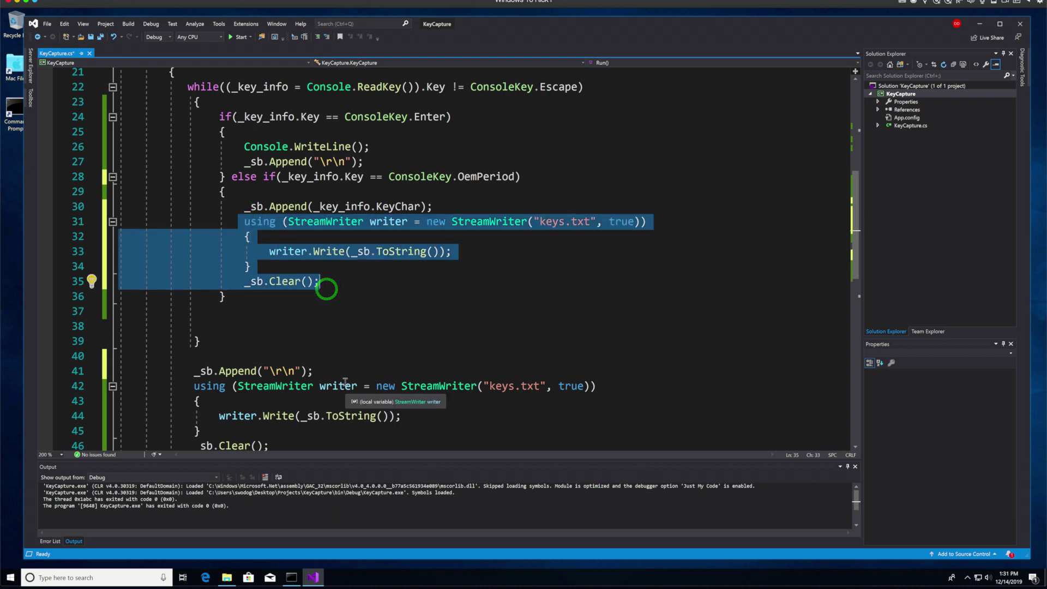
pyautogui.click(357, 313)
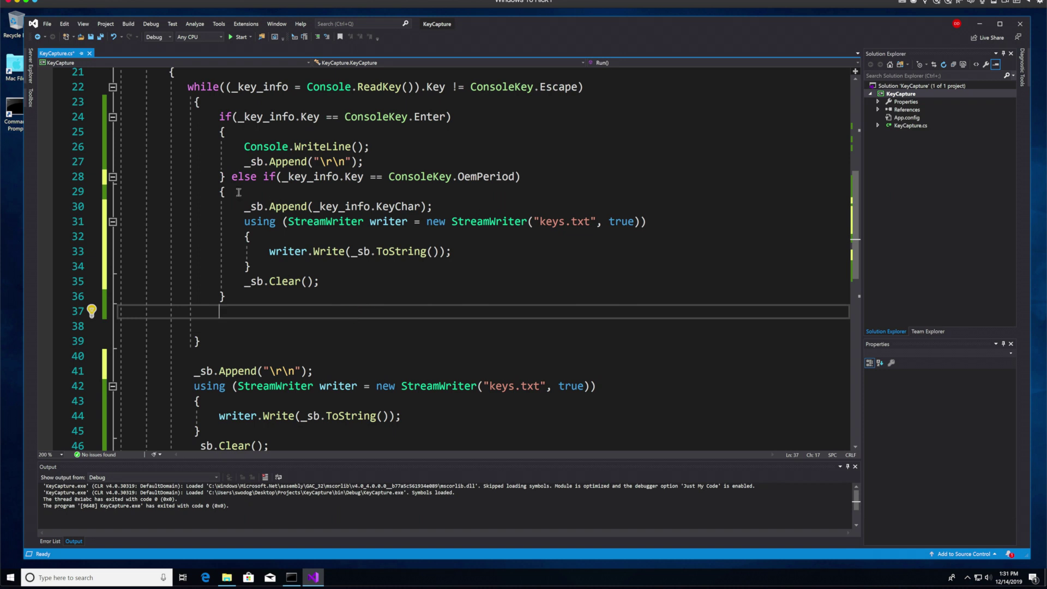
pyautogui.click(249, 296)
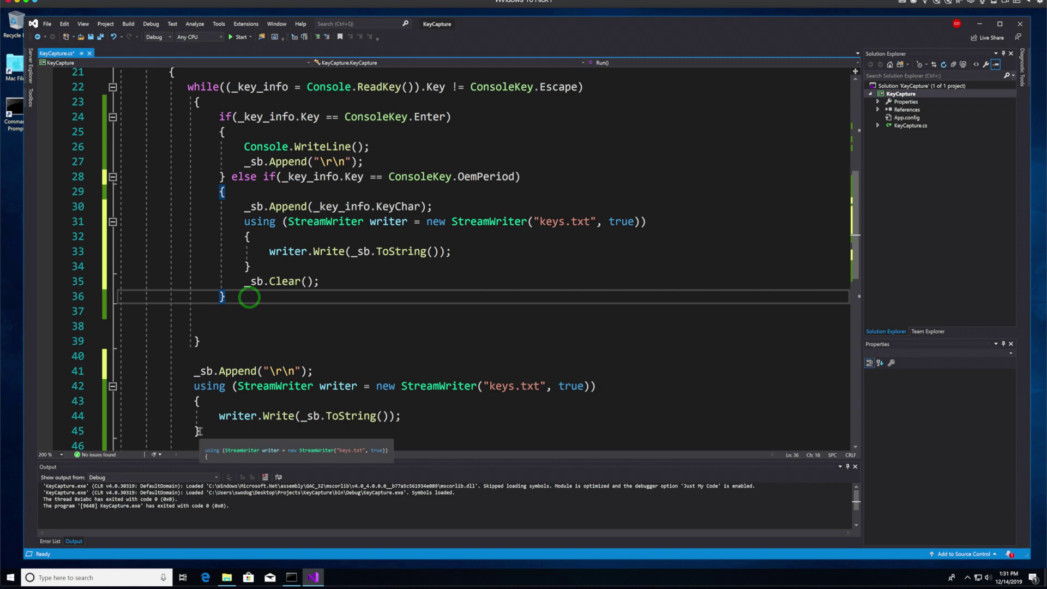
pyautogui.press('Return')
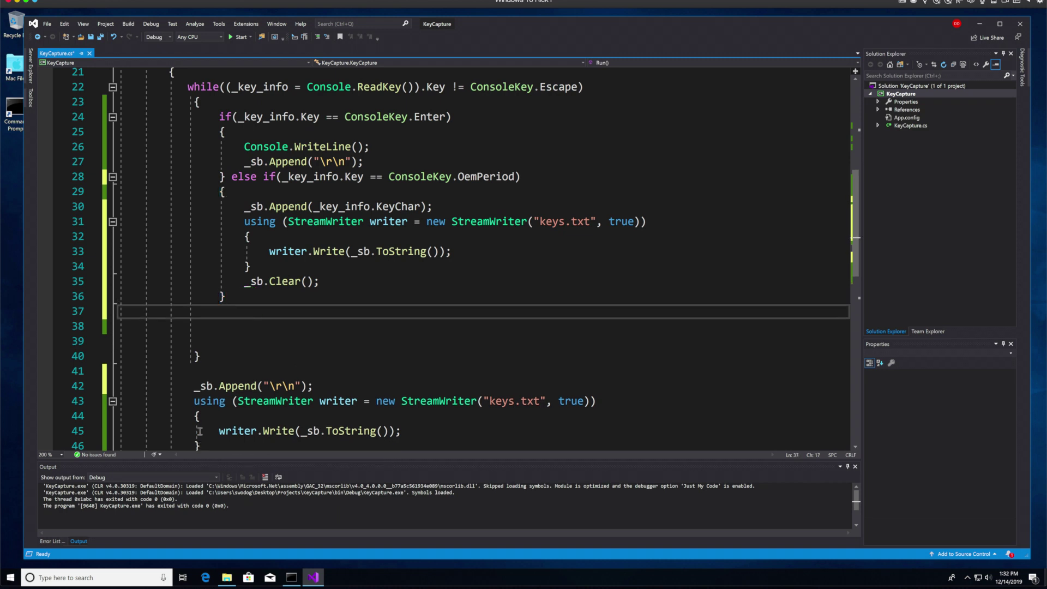
pyautogui.press('BackSpace')
pyautogui.press('BackSpace')
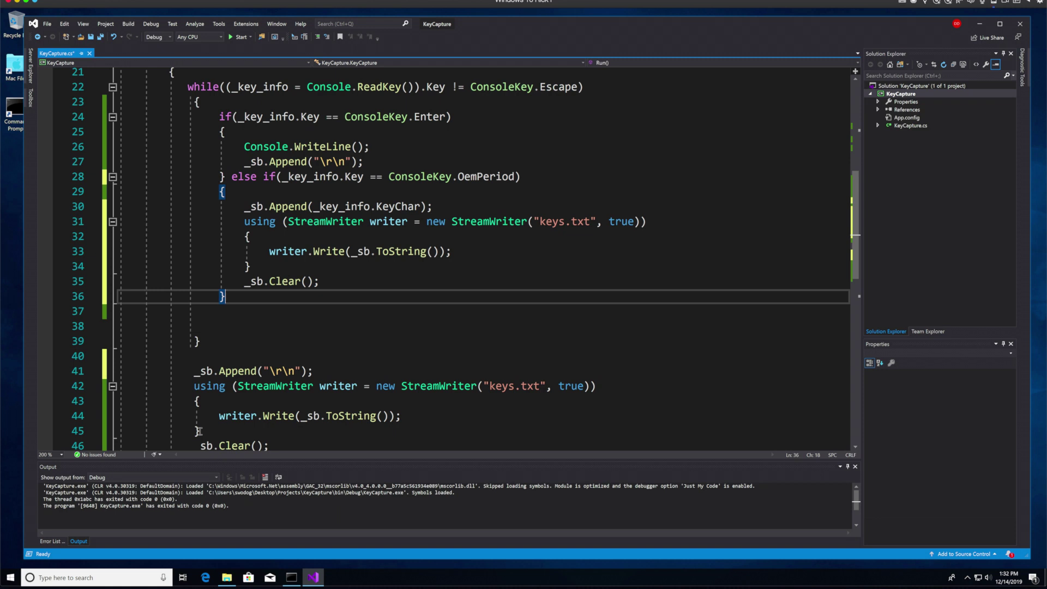
pyautogui.write(' else {')
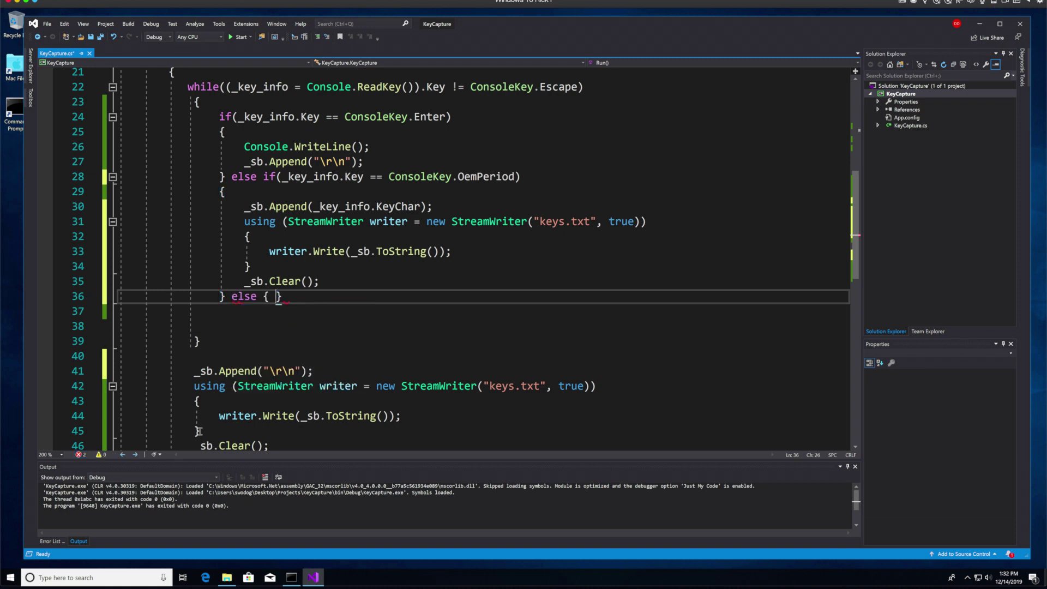
pyautogui.press('Return')
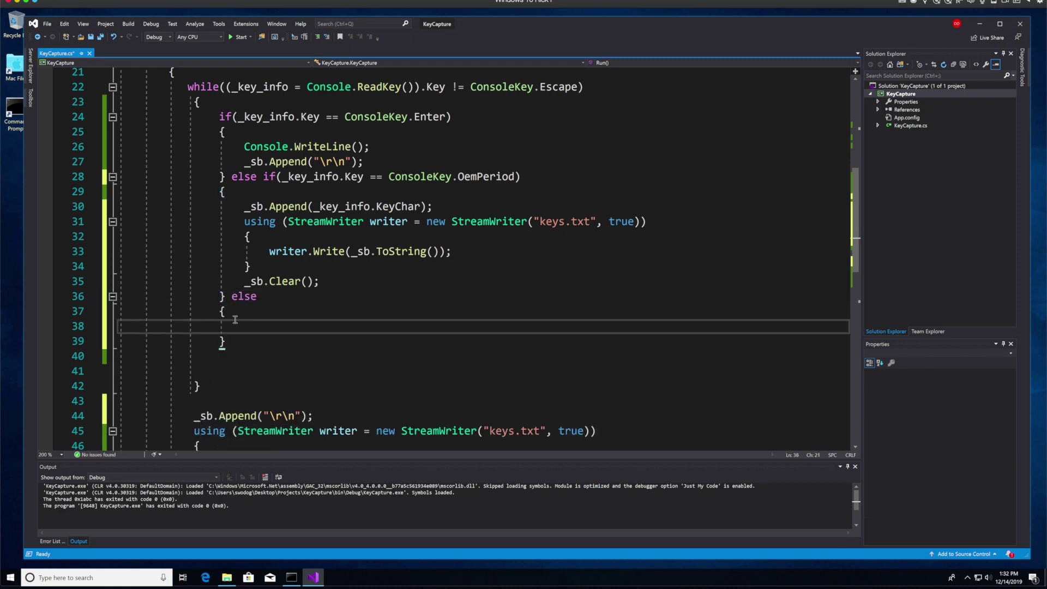
# Copy the _sb.Append(_key_info.KeyChar) line into the else block and save the file
pyautogui.moveTo(269, 251); pyautogui.dragTo(484, 247)
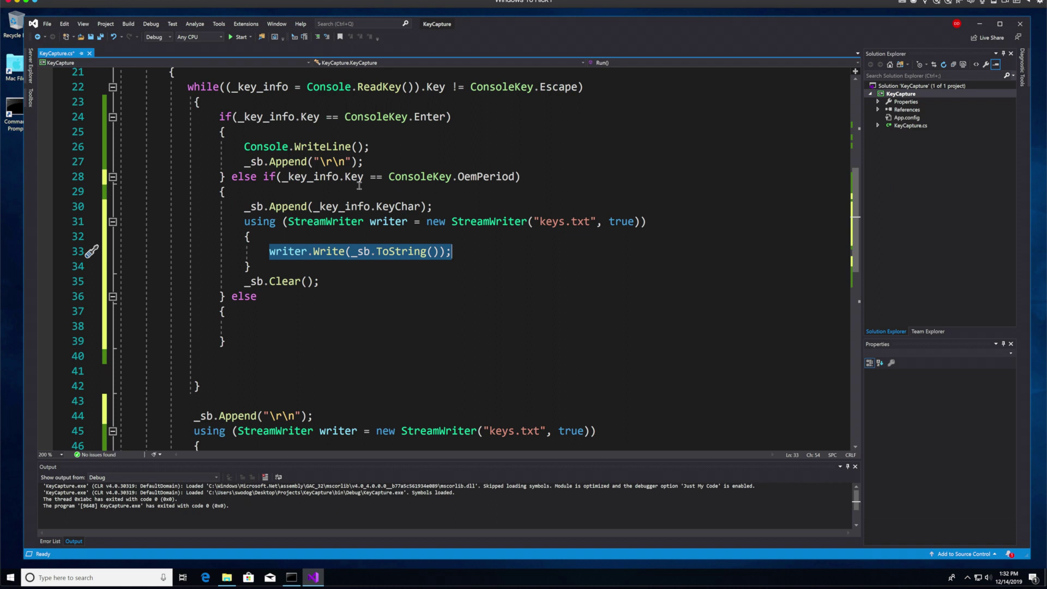
pyautogui.click(357, 207)
pyautogui.click(242, 207)
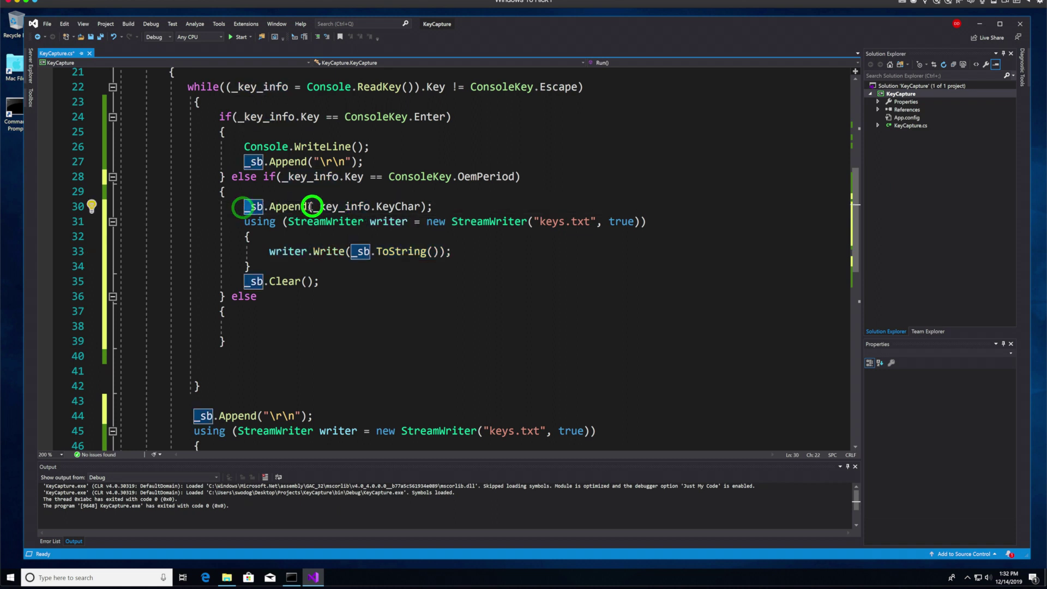
pyautogui.moveTo(242, 206); pyautogui.dragTo(432, 206)
pyautogui.hotkey('ctrl', 'c')
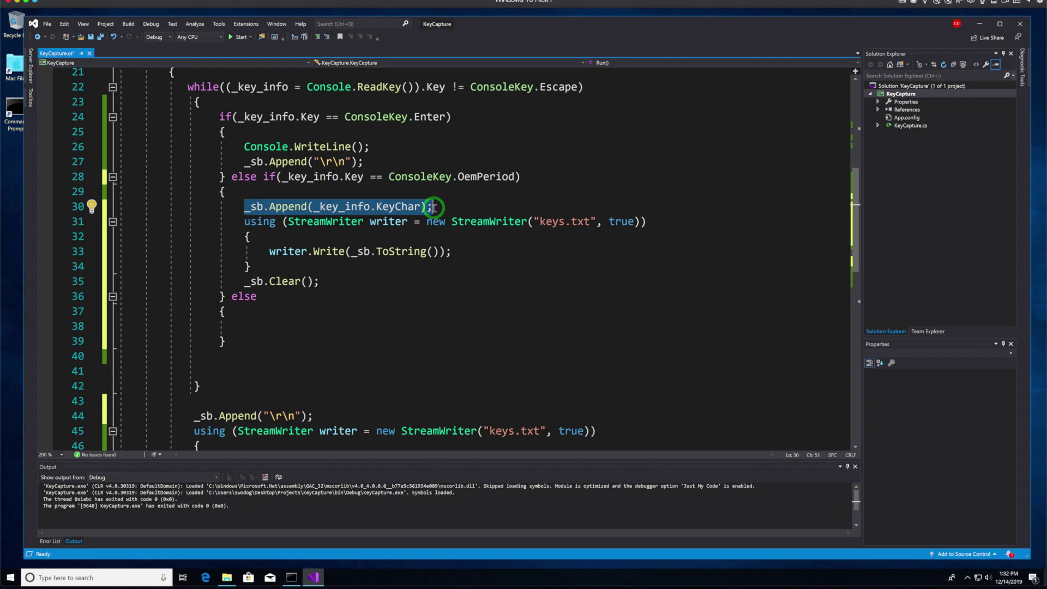
pyautogui.click(242, 325)
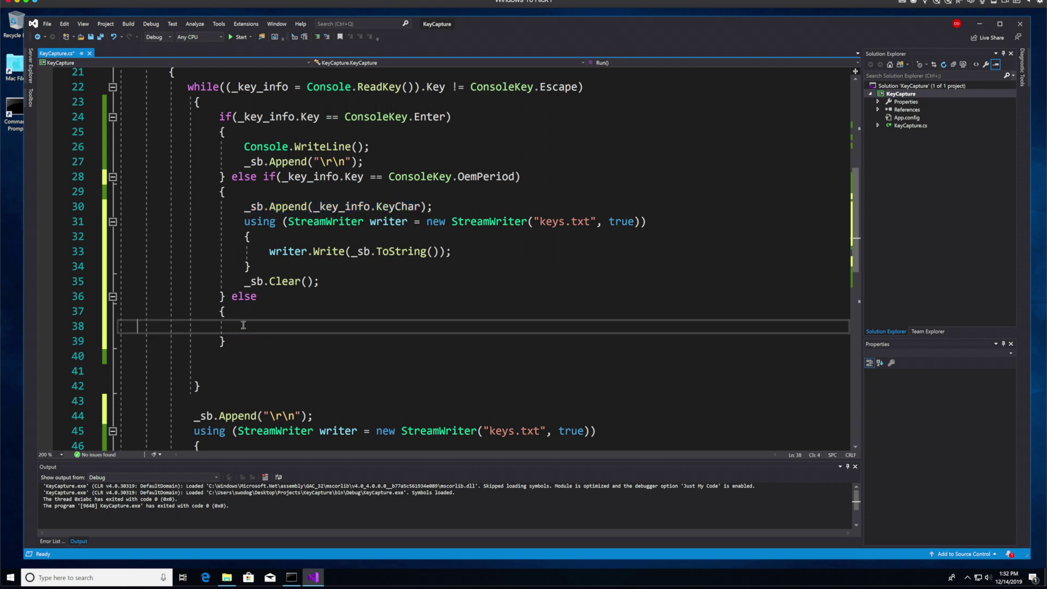
pyautogui.press('BackSpace')
pyautogui.press('BackSpace')
pyautogui.press('BackSpace')
pyautogui.press('Tab')
pyautogui.hotkey('ctrl', 'v')
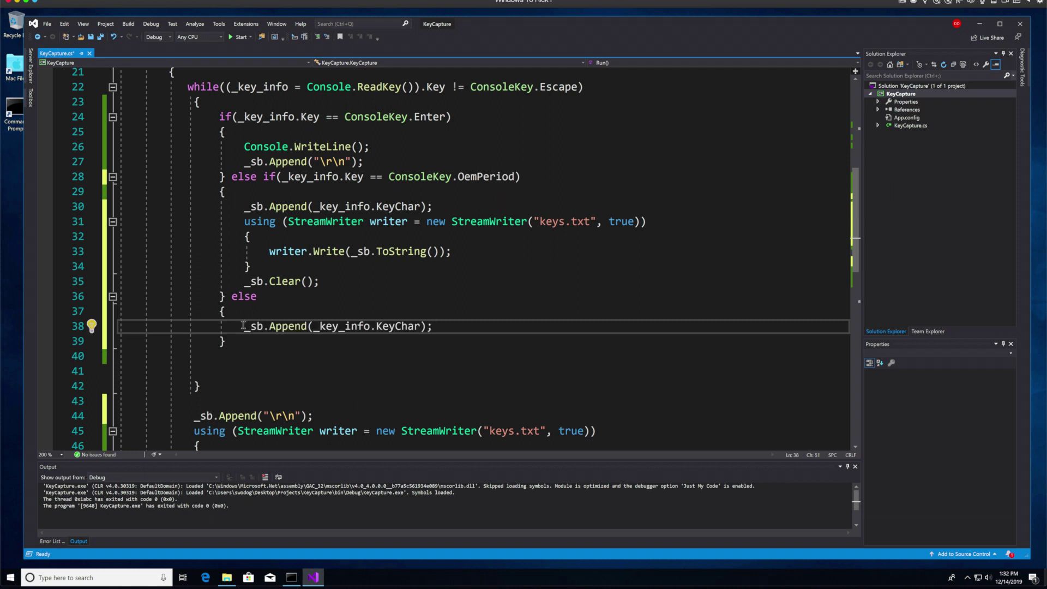
pyautogui.hotkey('ctrl', 's')
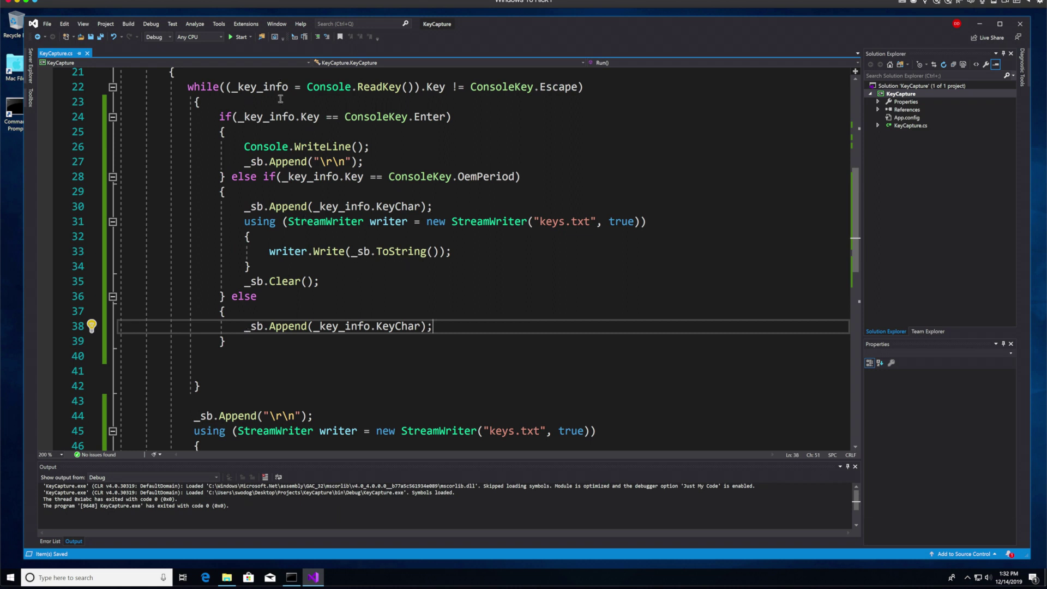
pyautogui.moveTo(311, 147)
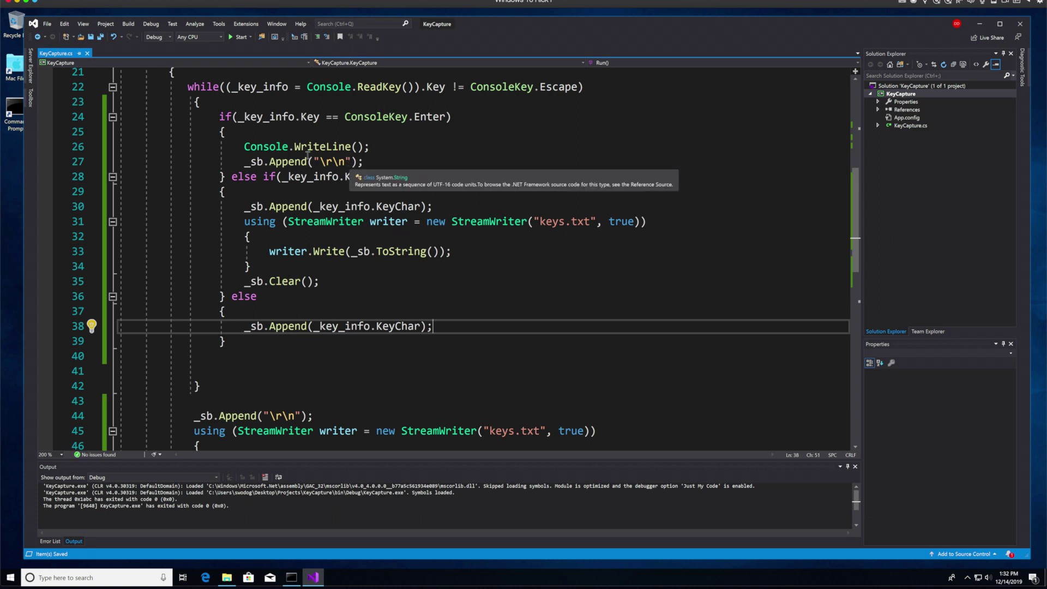
pyautogui.moveTo(244, 147); pyautogui.dragTo(373, 147)
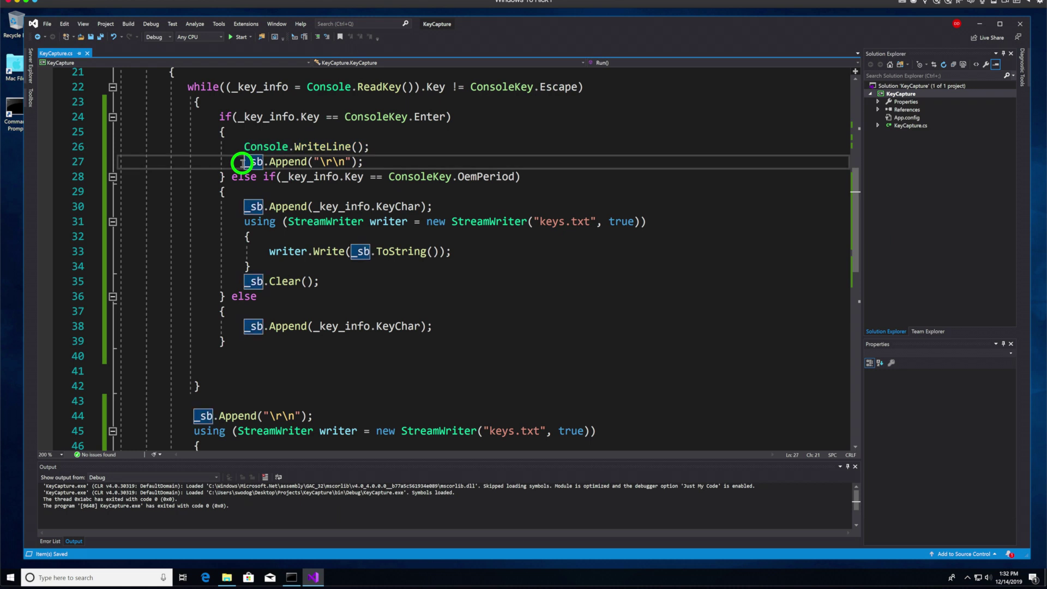
pyautogui.moveTo(245, 161); pyautogui.dragTo(360, 162)
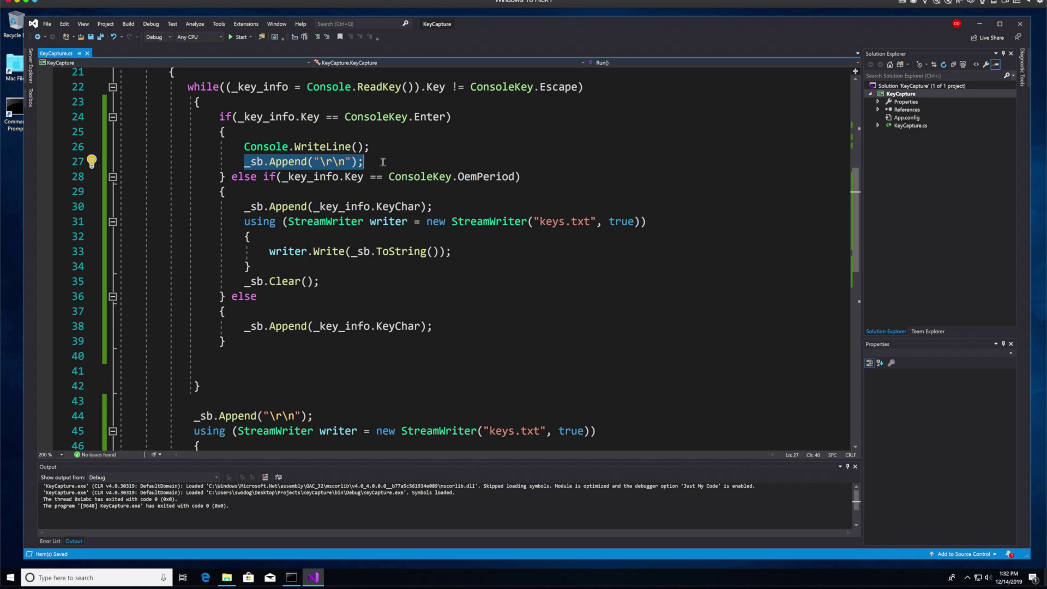
pyautogui.click(234, 178)
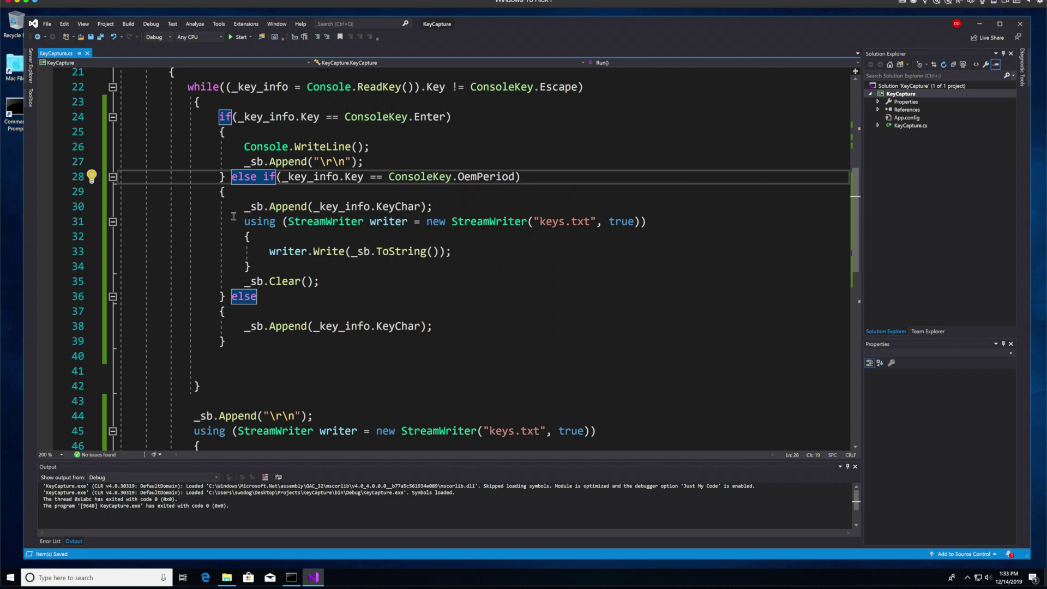
pyautogui.moveTo(241, 207); pyautogui.dragTo(434, 208)
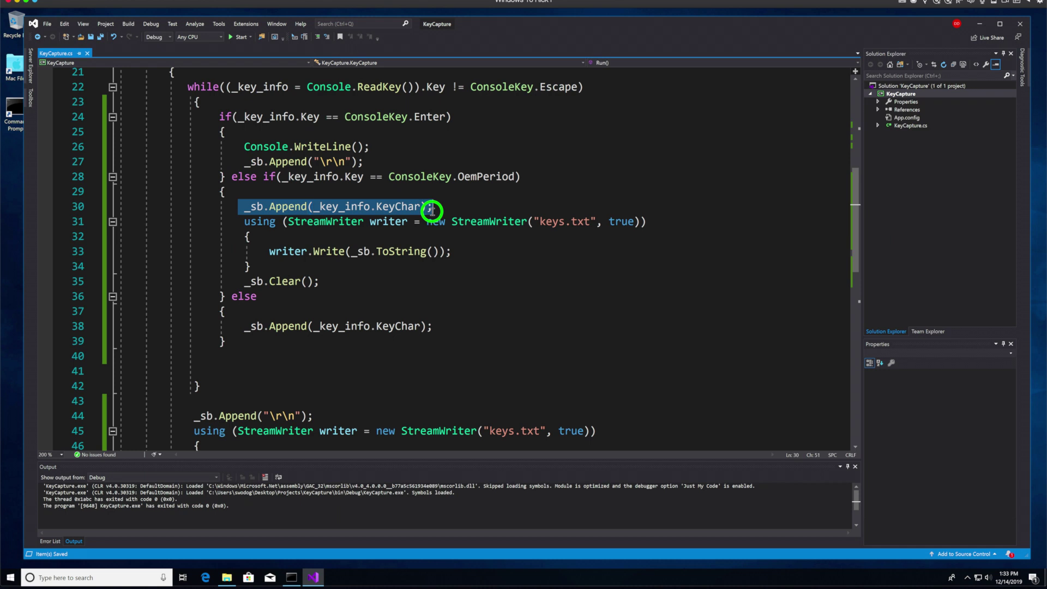
pyautogui.doubleClick(248, 223)
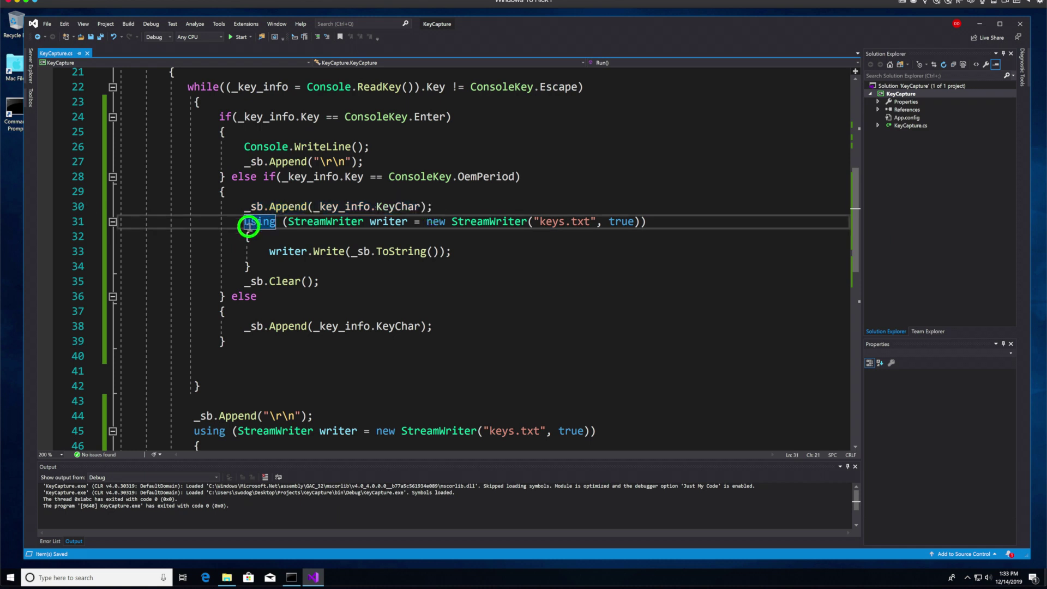
pyautogui.moveTo(248, 224); pyautogui.dragTo(279, 268)
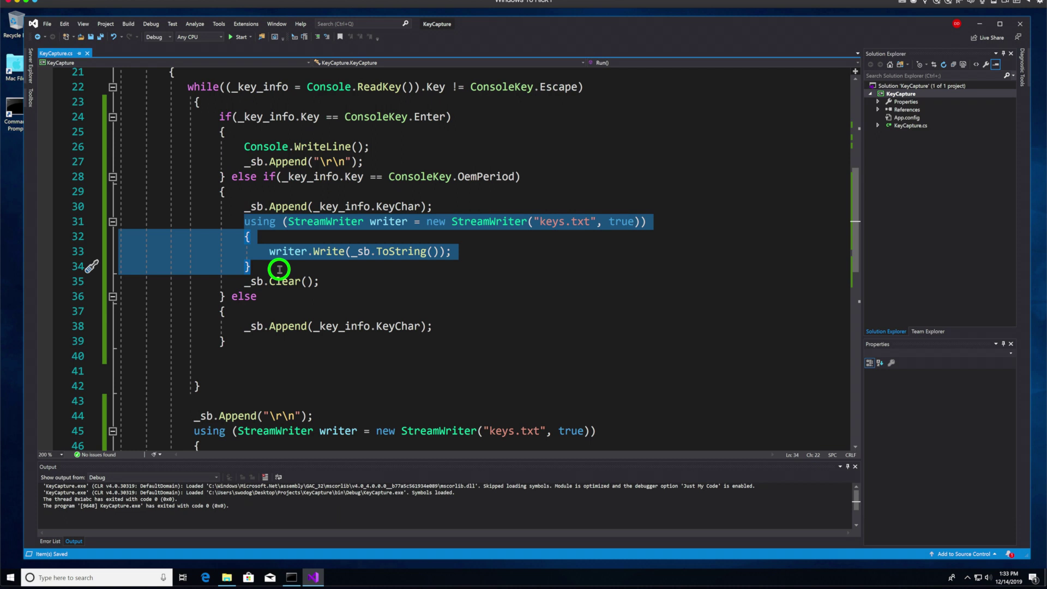
pyautogui.moveTo(279, 268); pyautogui.dragTo(320, 282)
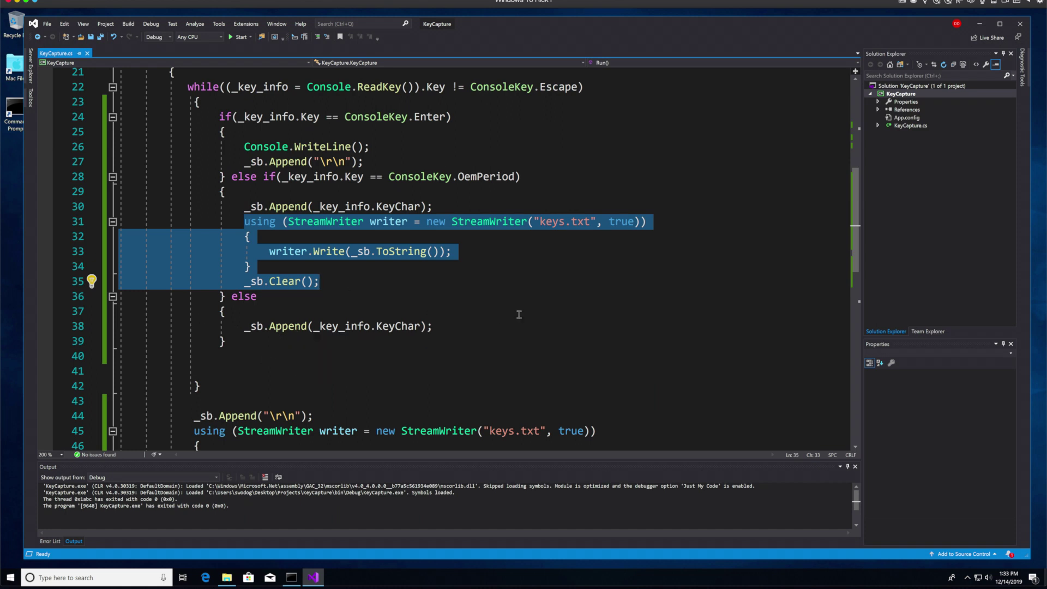
pyautogui.scroll(-2, 517, 314)
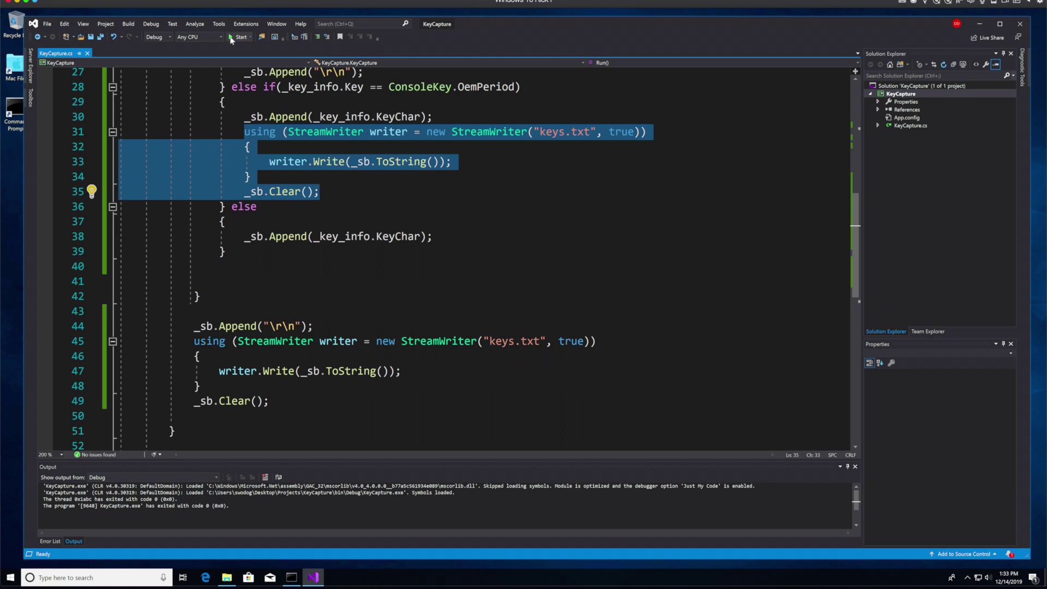
# Erase keys.txt from the bin\Debug folder via Command Prompt, then return to Visual Studio
pyautogui.click(291, 578)
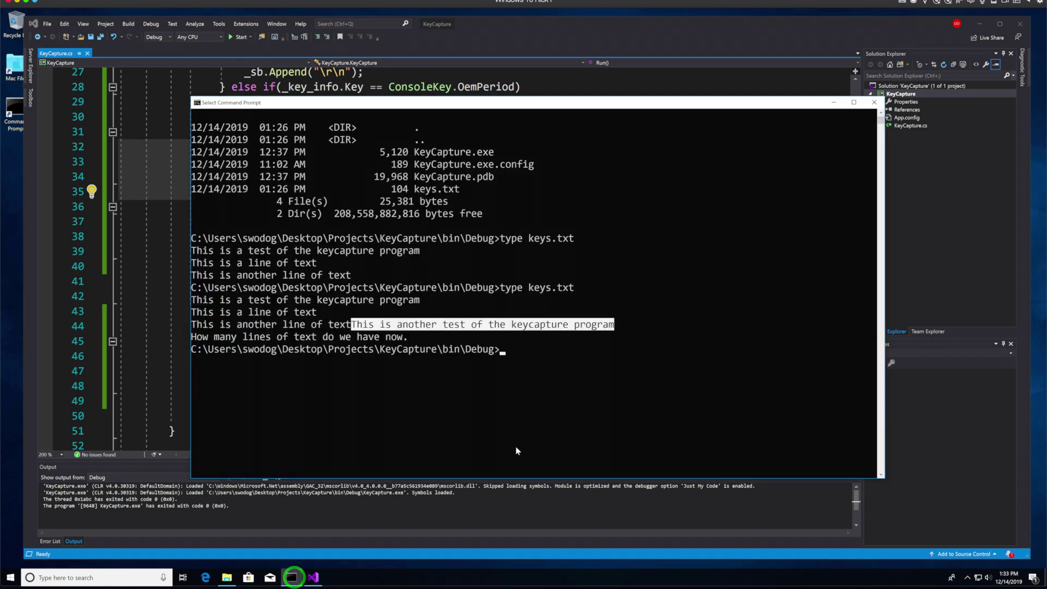
pyautogui.write('eras')
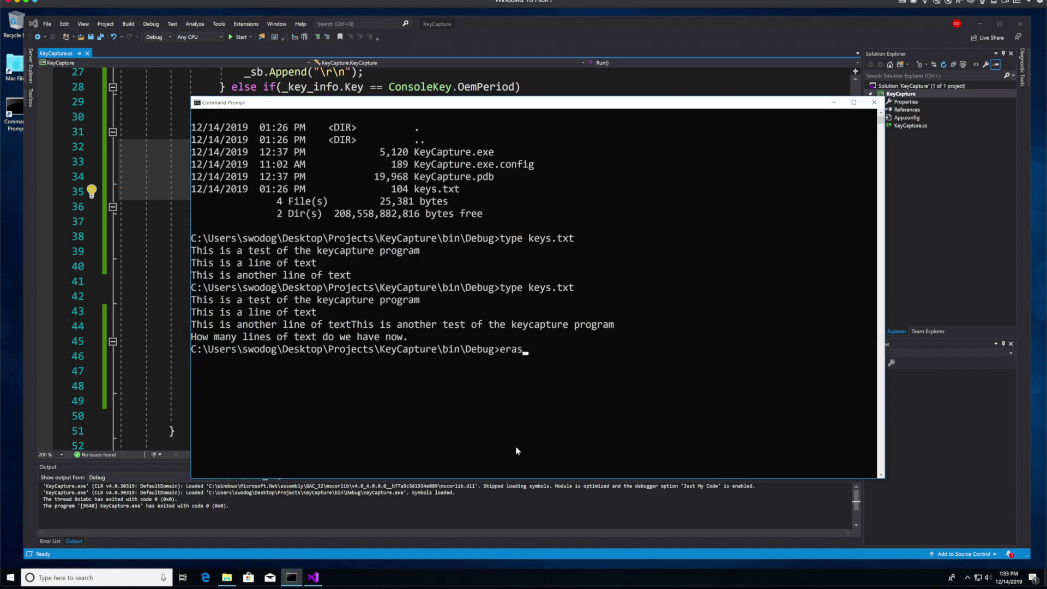
pyautogui.write('e keys.')
pyautogui.write('txt')
pyautogui.press('Return')
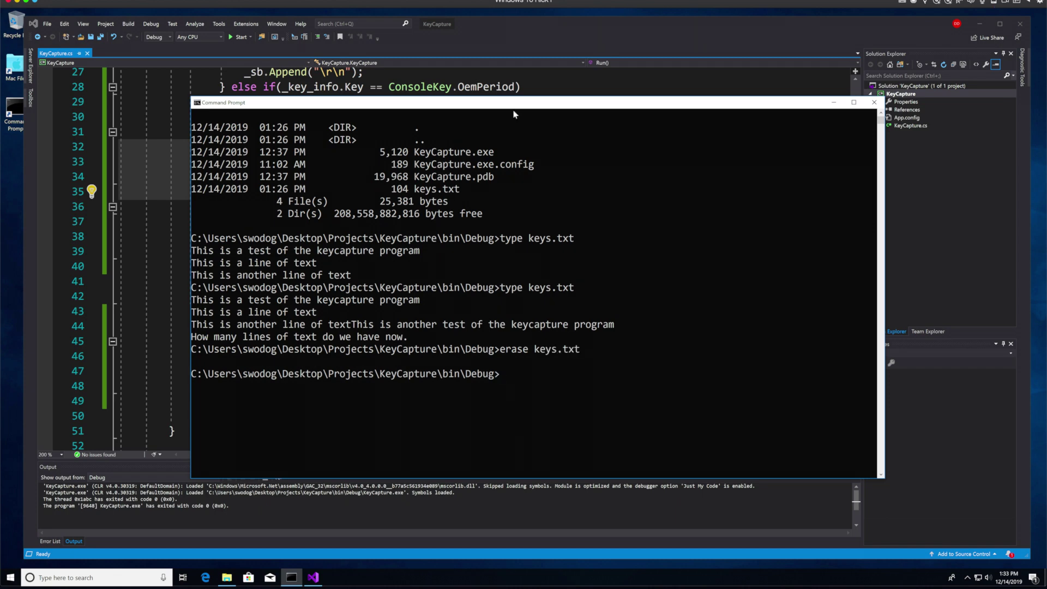
pyautogui.click(500, 20)
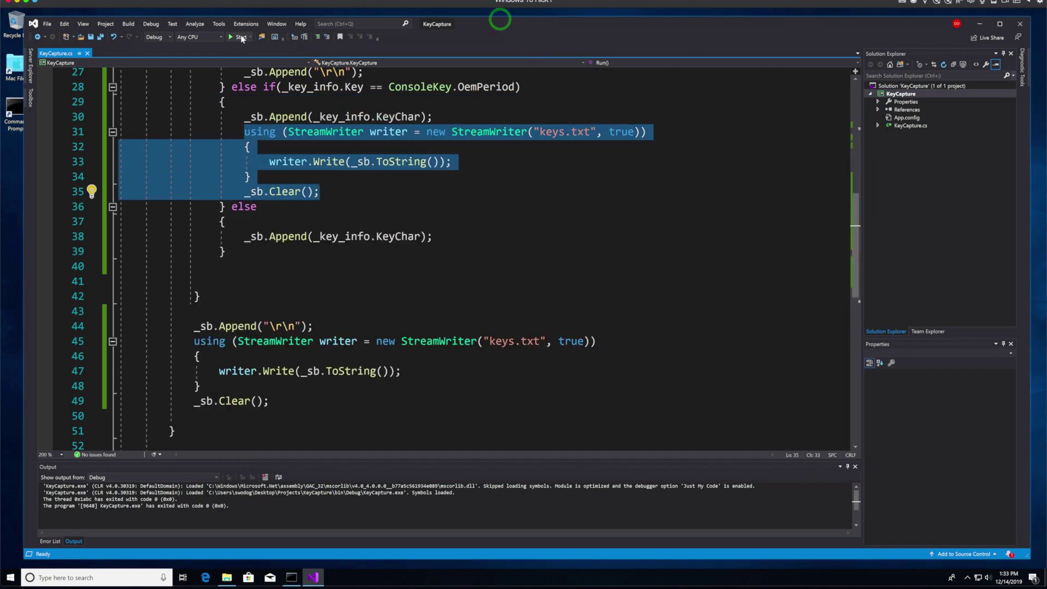
# Start debugging KeyCapture and type 'This is a test of the new program.' in its console
pyautogui.click(231, 38)
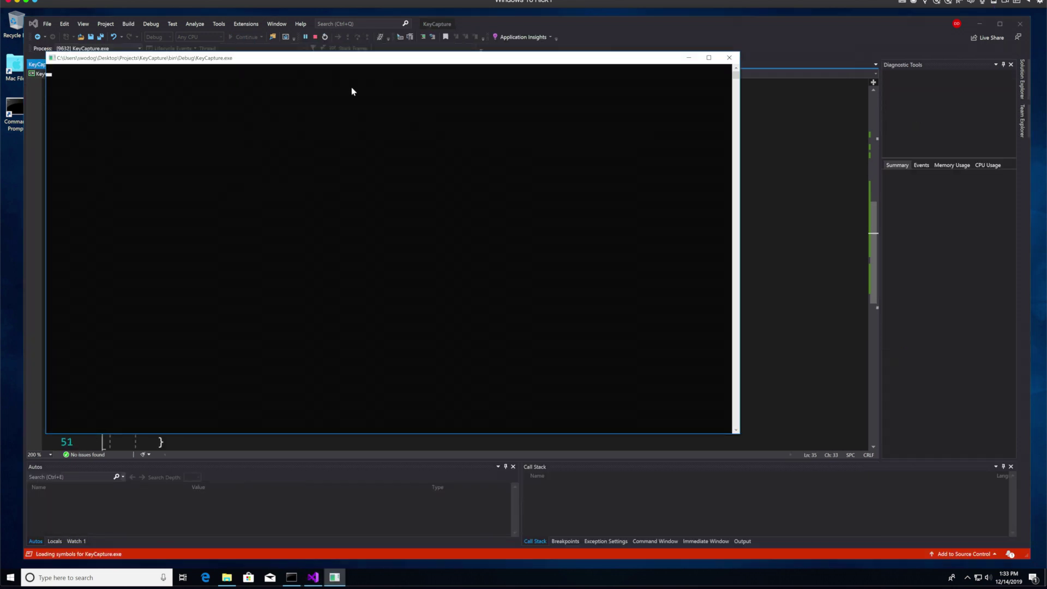
pyautogui.click(332, 58)
pyautogui.moveTo(333, 57); pyautogui.dragTo(447, 85)
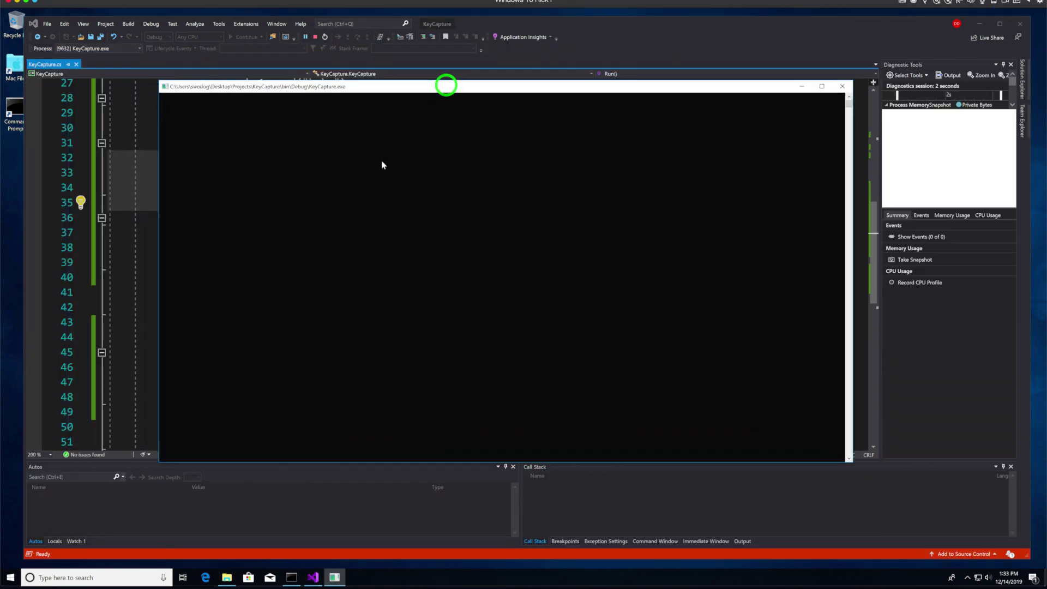
pyautogui.click(381, 162)
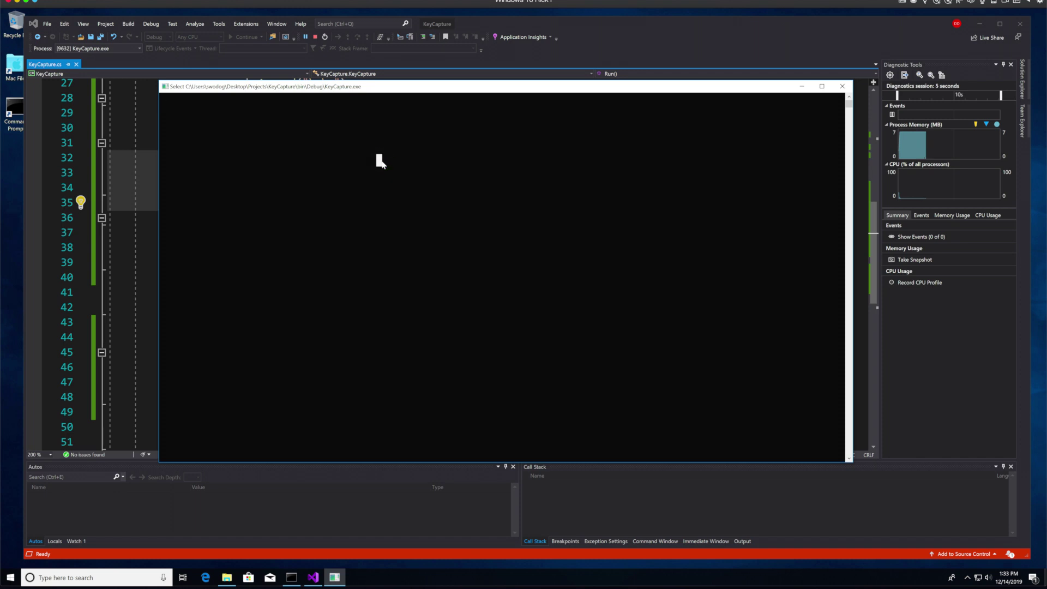
pyautogui.write('Thji')
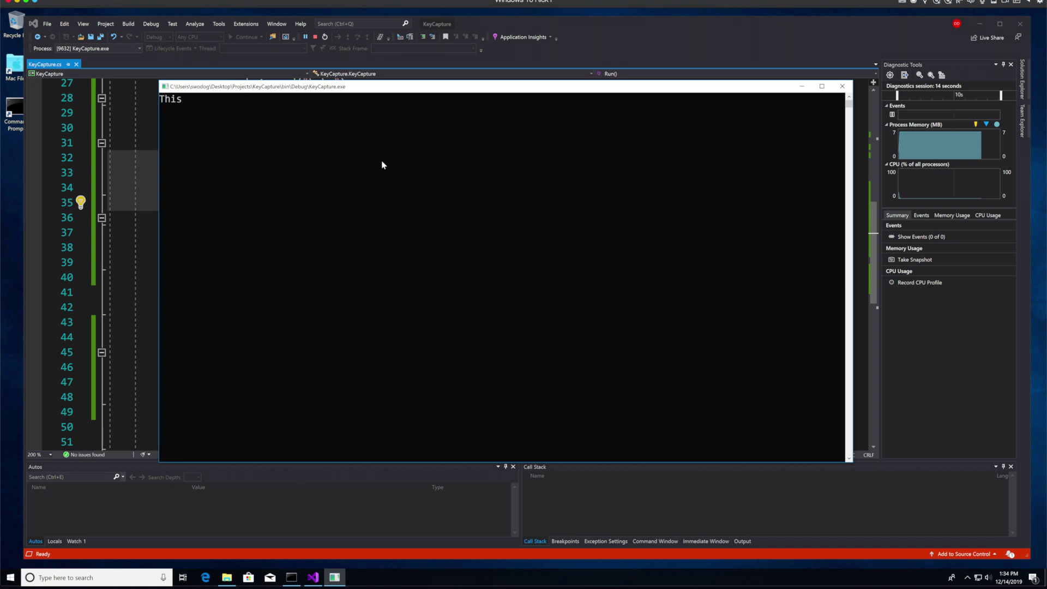
pyautogui.write('test of')
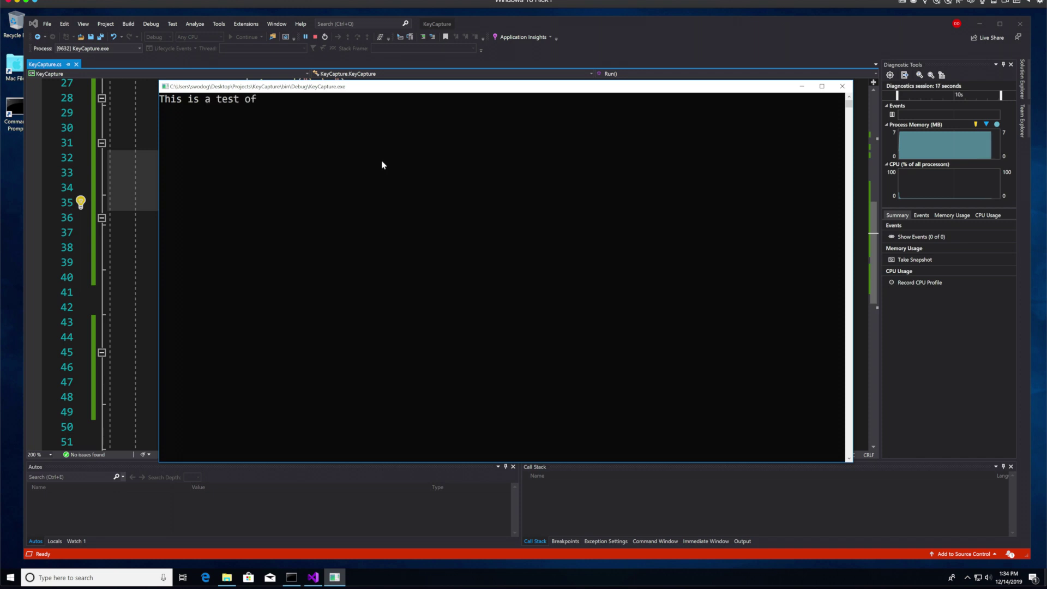
pyautogui.write(' the new pr')
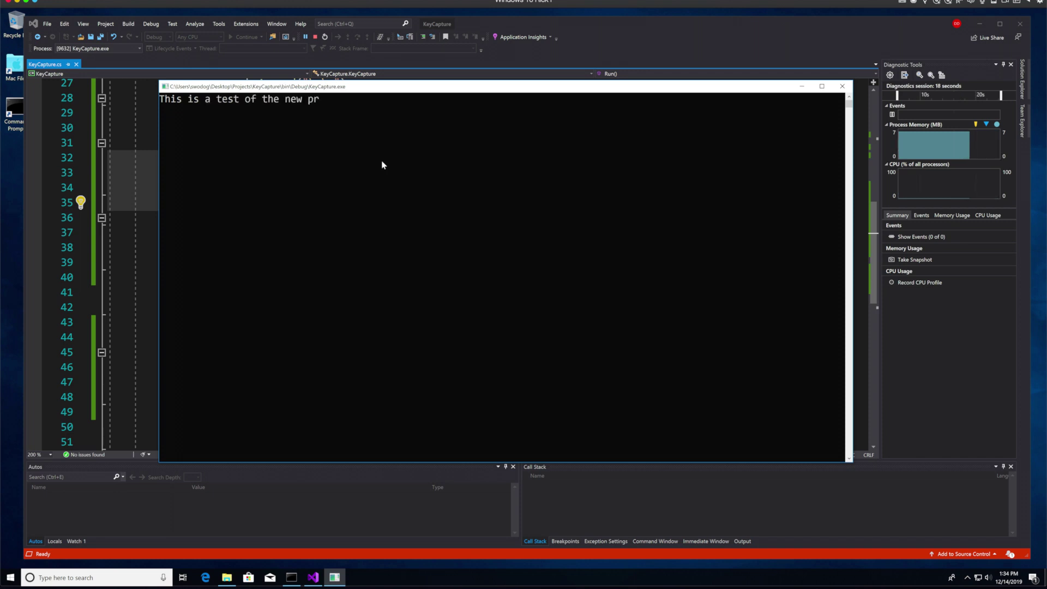
pyautogui.write('ogram.')
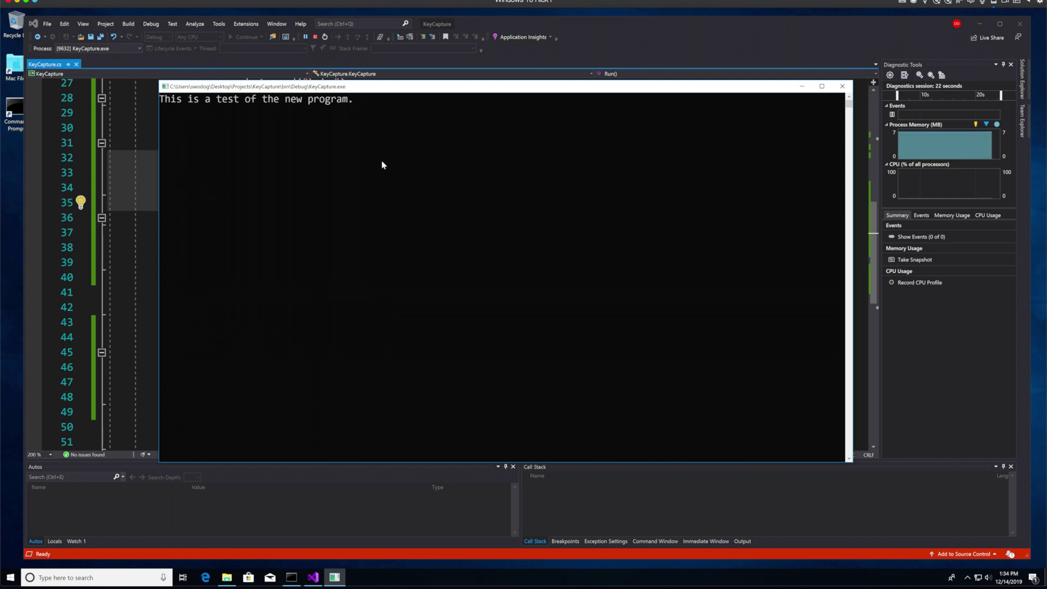
# Run dir and type keys.txt to confirm only the new sentence was logged, then return to KeyCapture
pyautogui.click(291, 578)
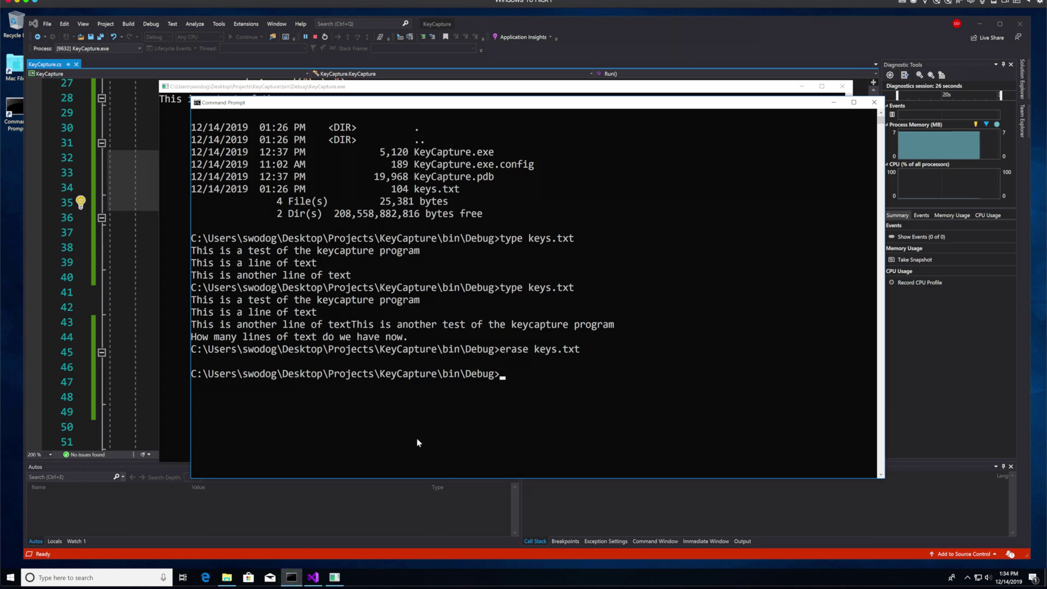
pyautogui.write('dir')
pyautogui.press('Return')
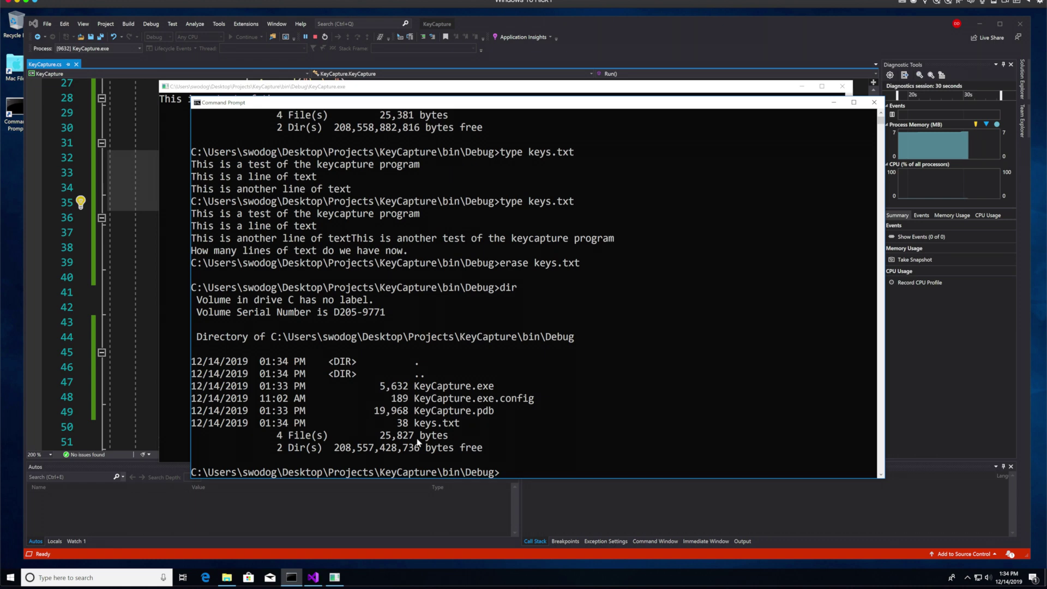
pyautogui.write('type ')
pyautogui.write('keys.txt')
pyautogui.press('Return')
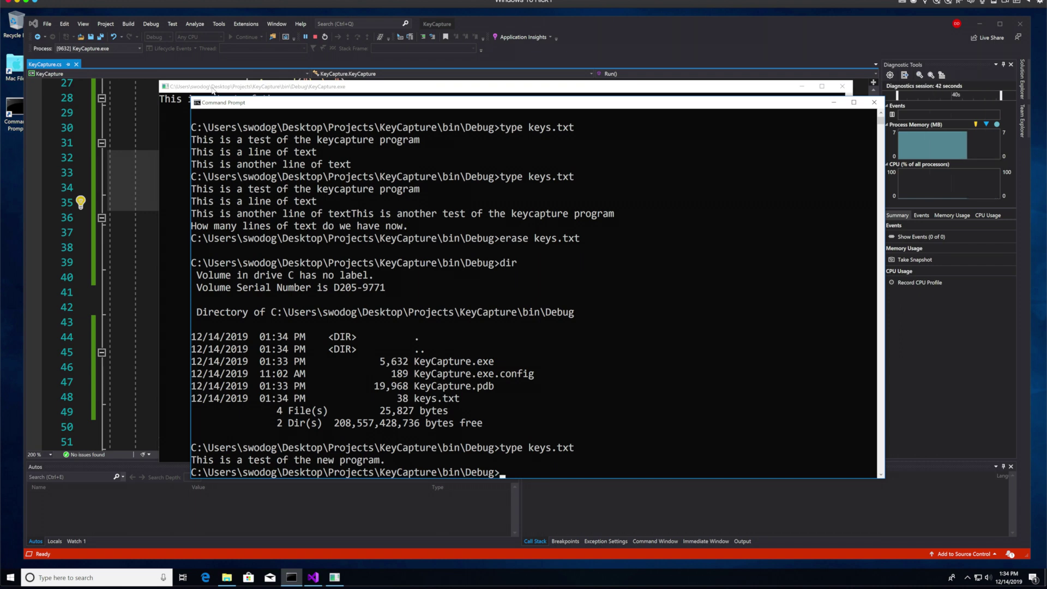
pyautogui.click(213, 90)
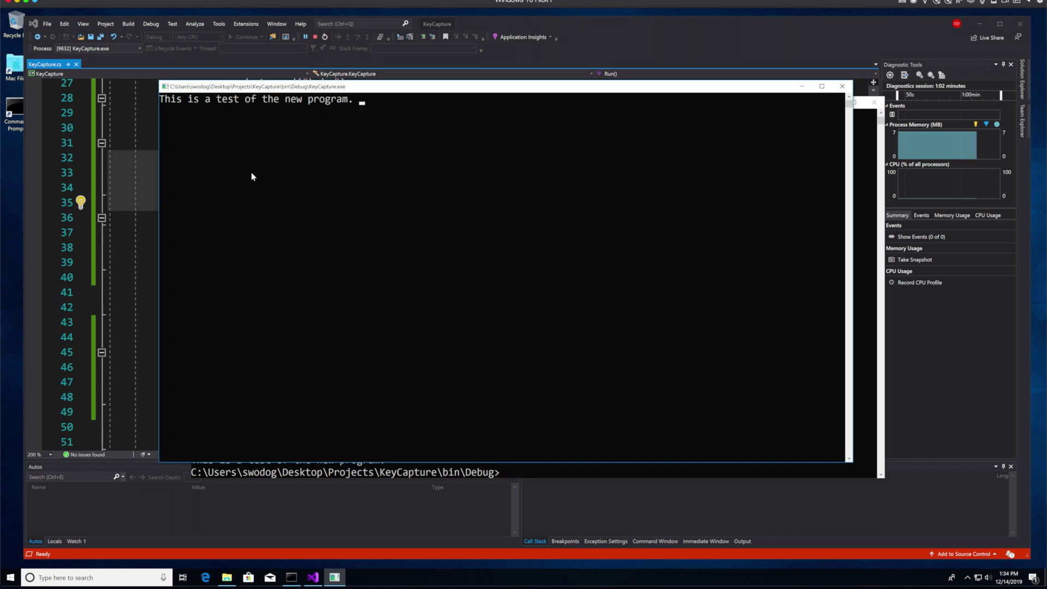
pyautogui.write('Here is ')
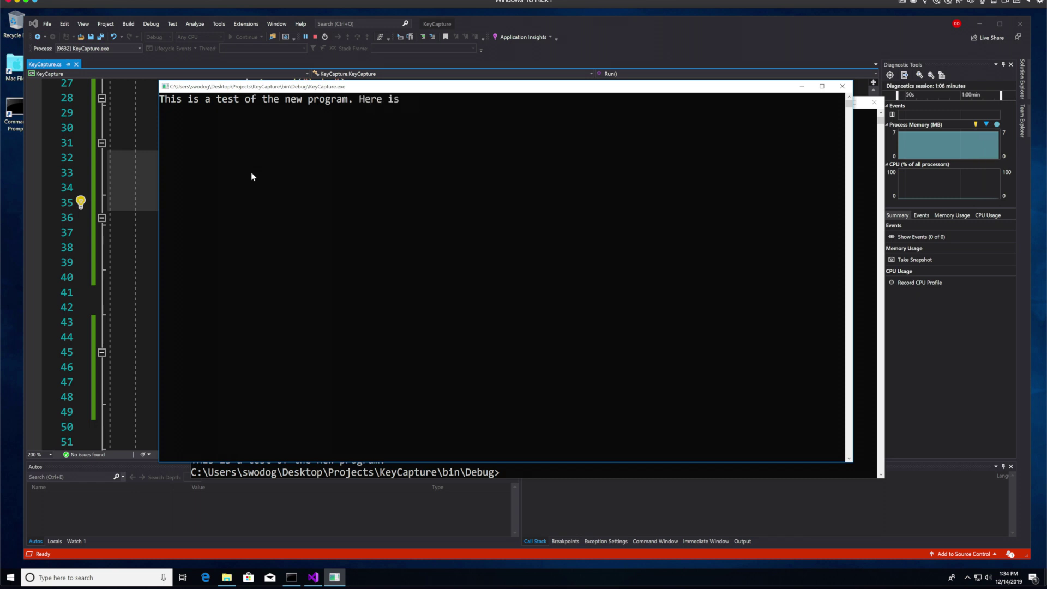
pyautogui.write('another ')
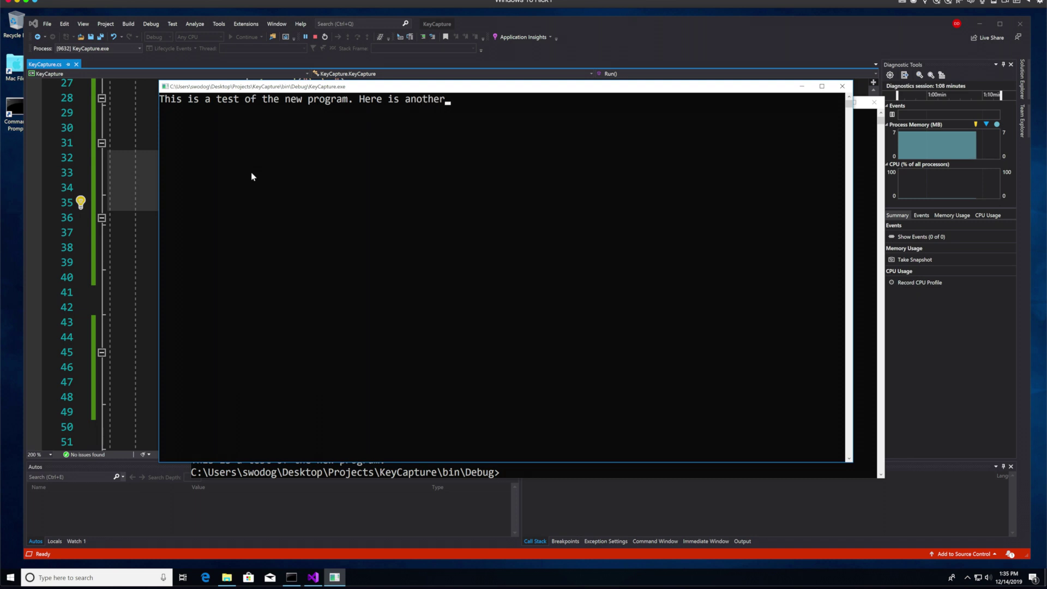
pyautogui.write('sentenc')
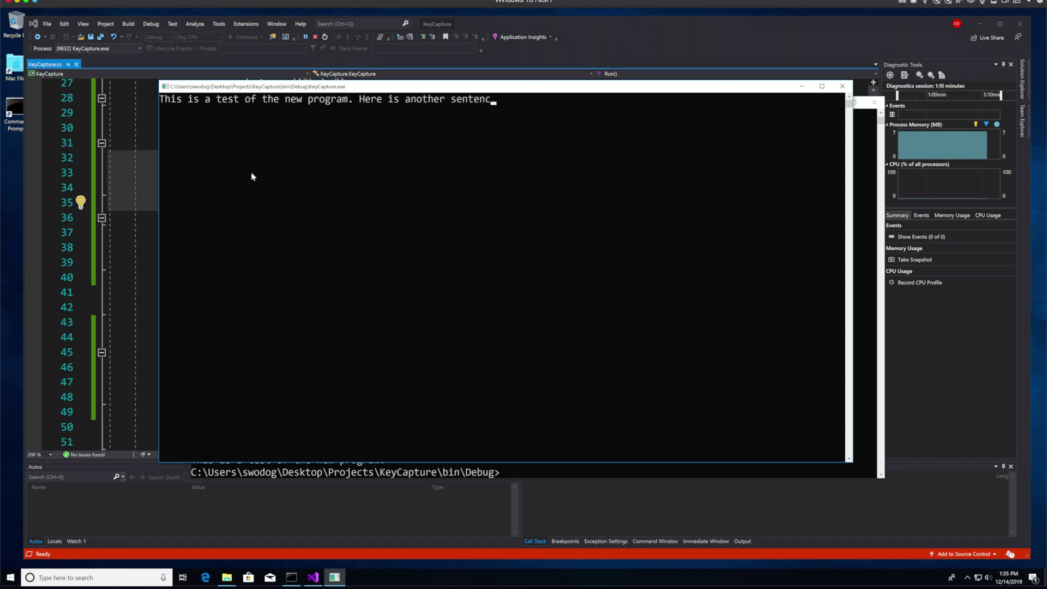
pyautogui.write('e.')
# Reprint keys.txt to show both logged sentences on one line
pyautogui.click(379, 479)
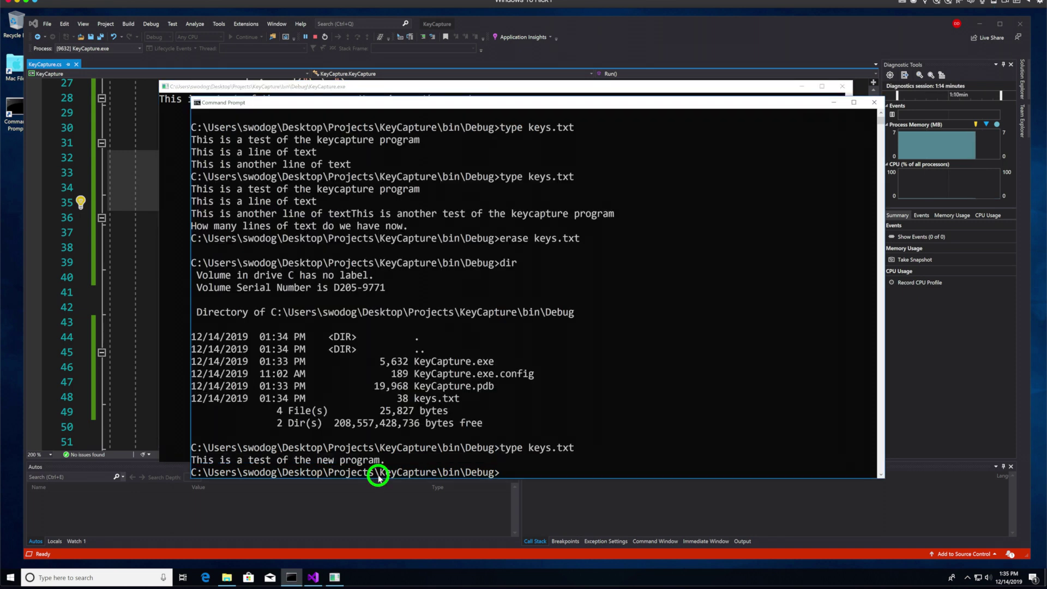
pyautogui.write('type keys.txt')
pyautogui.press('Return')
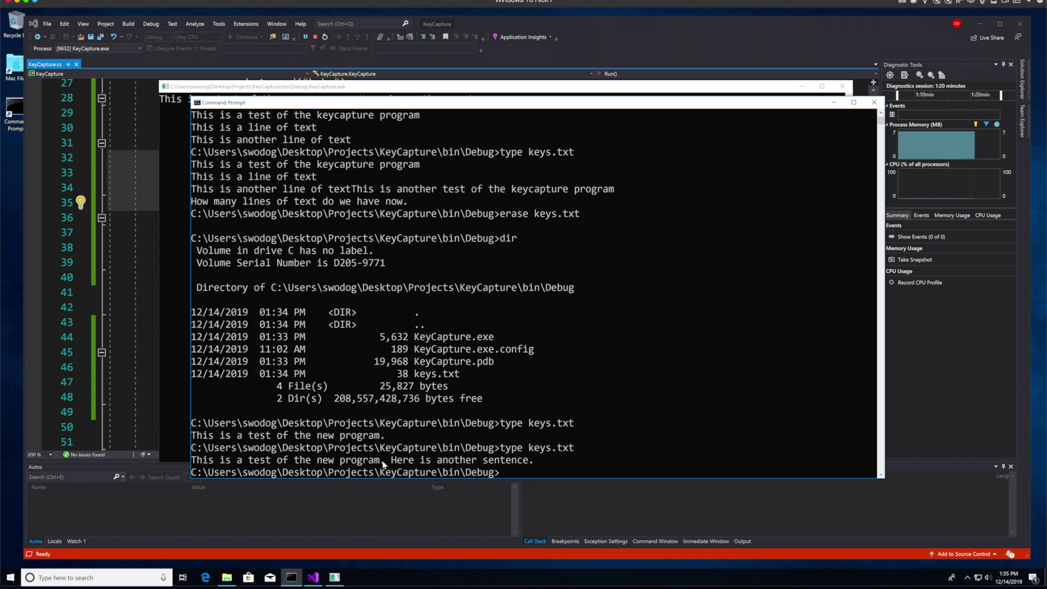
# Type 'This is a new line..' in the console, then reprint keys.txt to show it on a second line
pyautogui.click(532, 88)
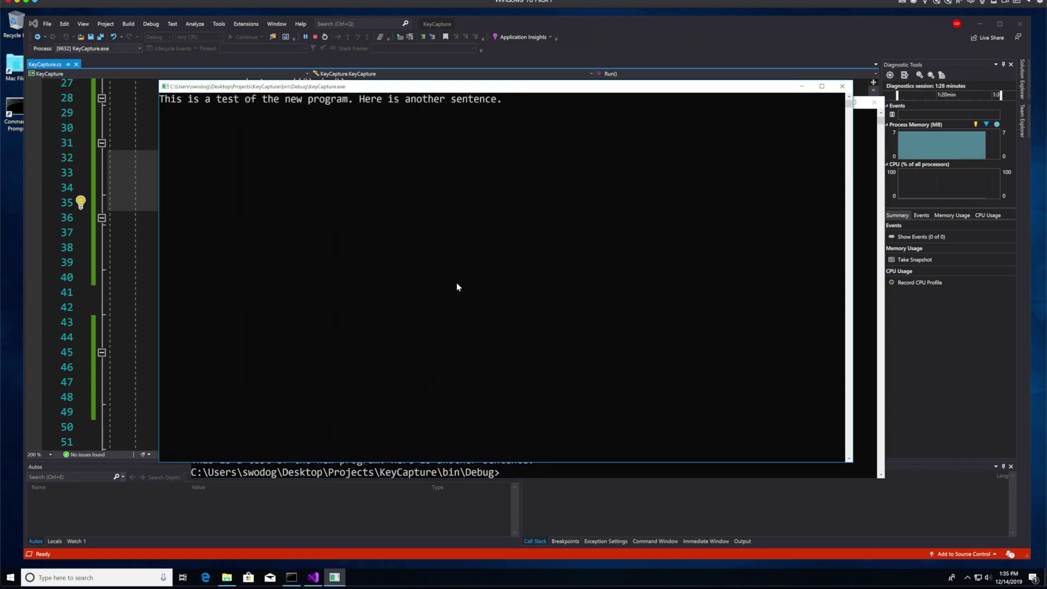
pyautogui.write('This')
pyautogui.write(' is a new li')
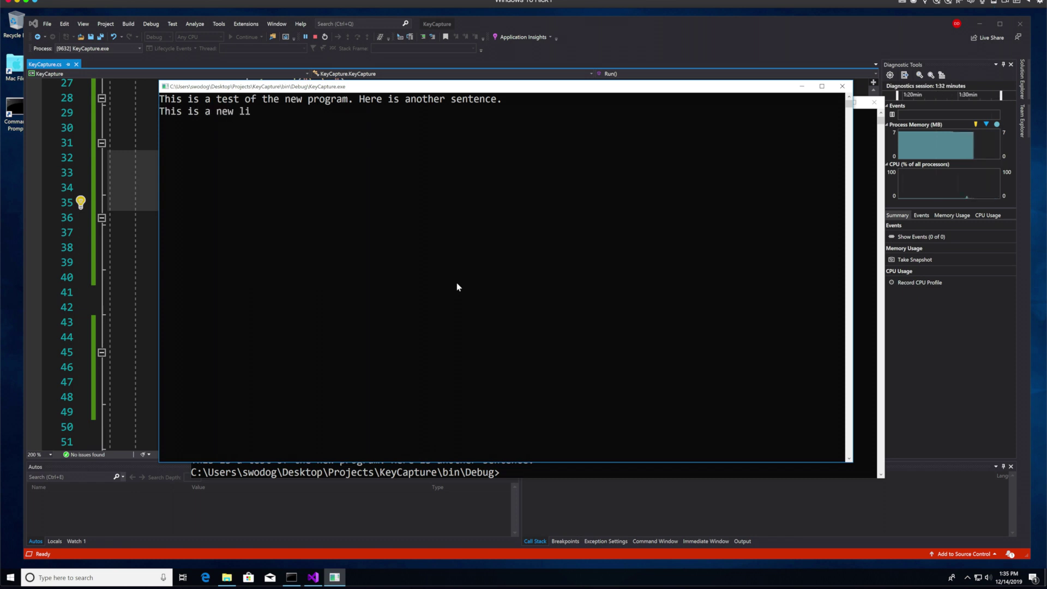
pyautogui.write('ne')
pyautogui.write('.')
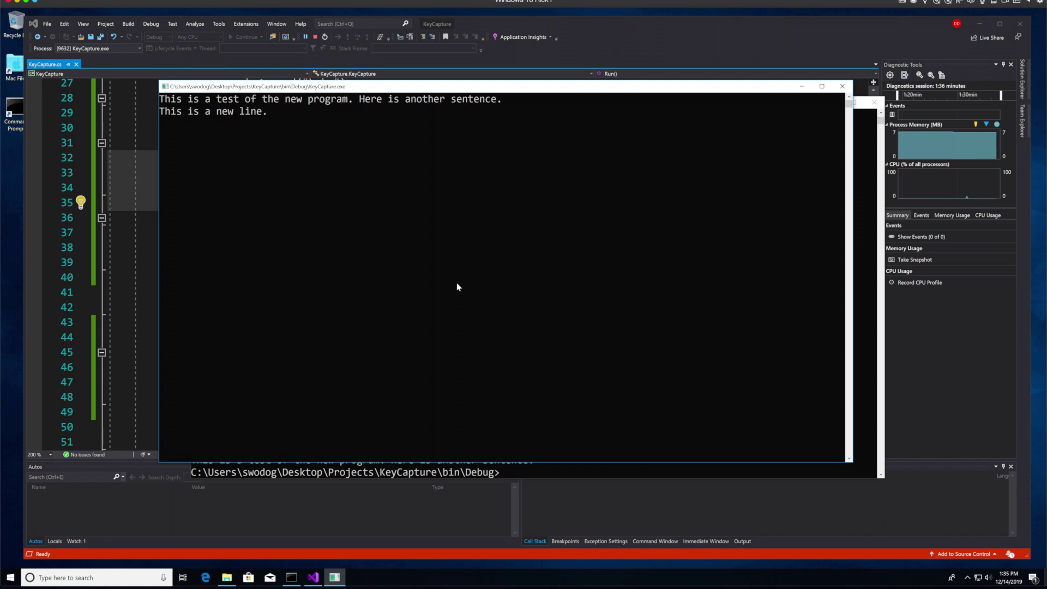
pyautogui.write('..')
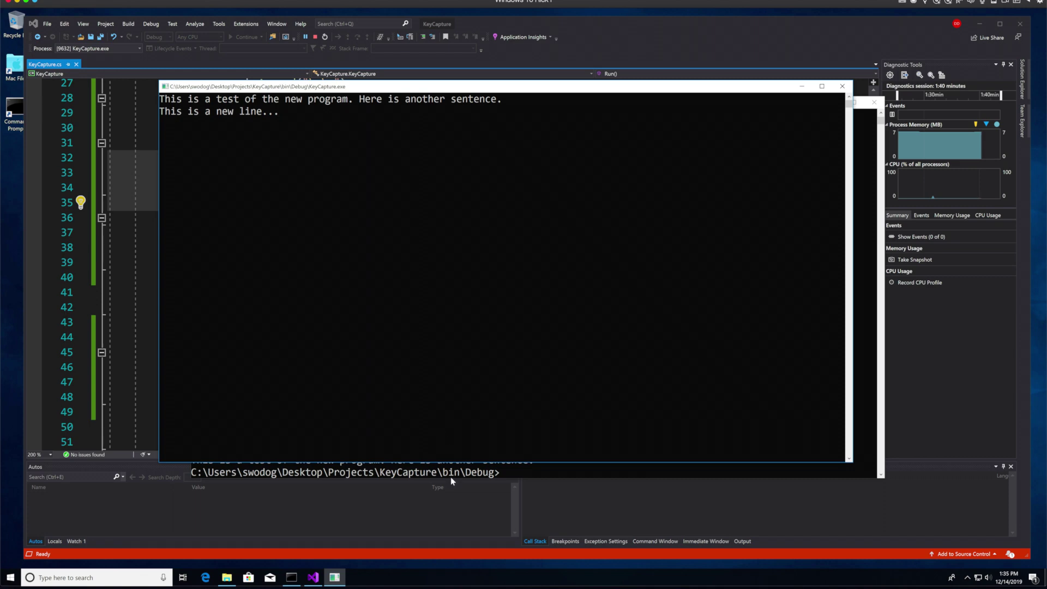
pyautogui.click(450, 478)
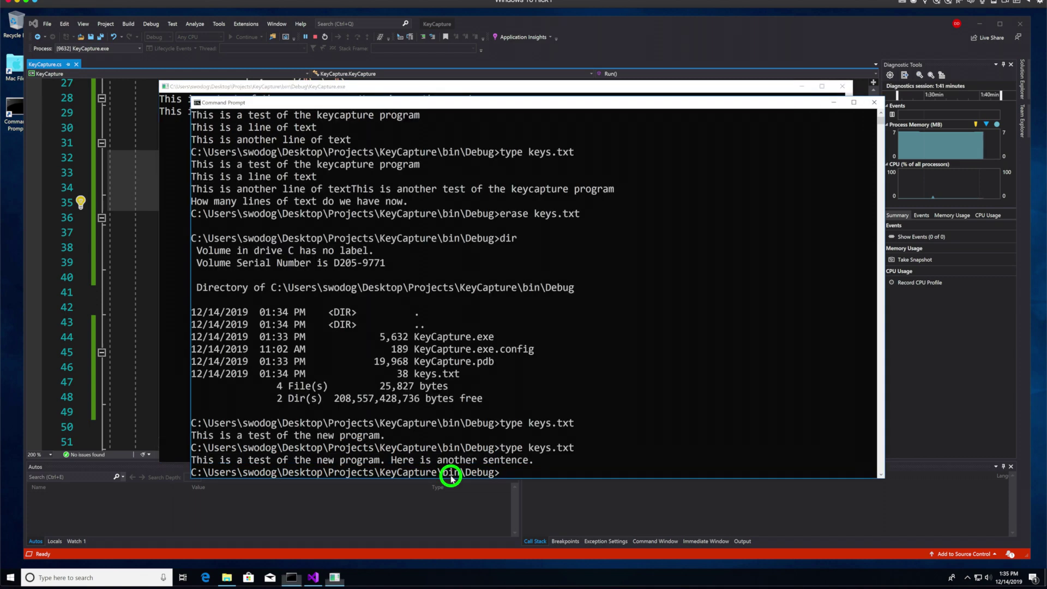
pyautogui.press('Up')
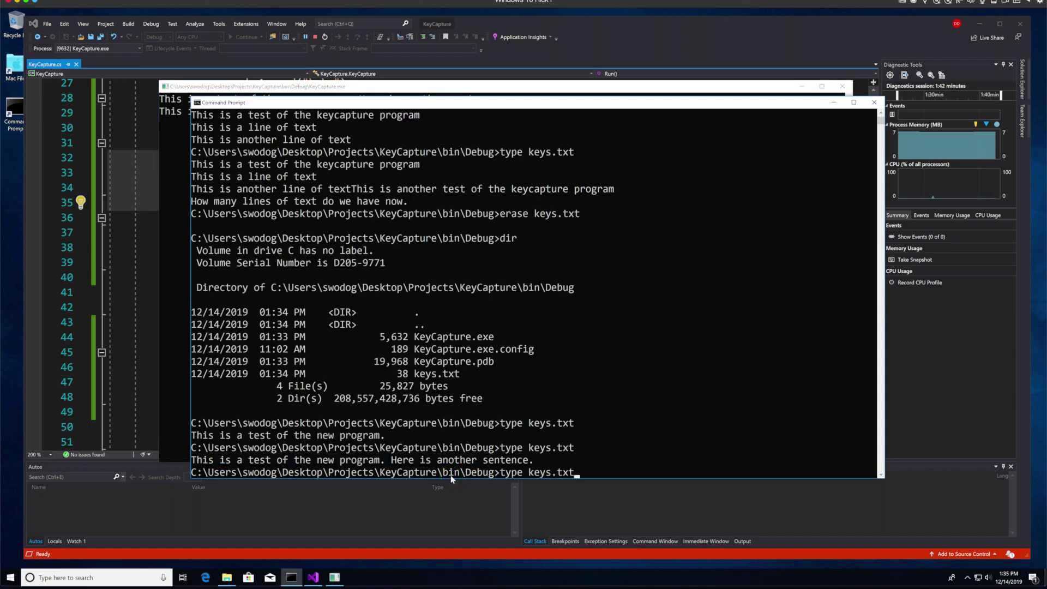
pyautogui.press('Return')
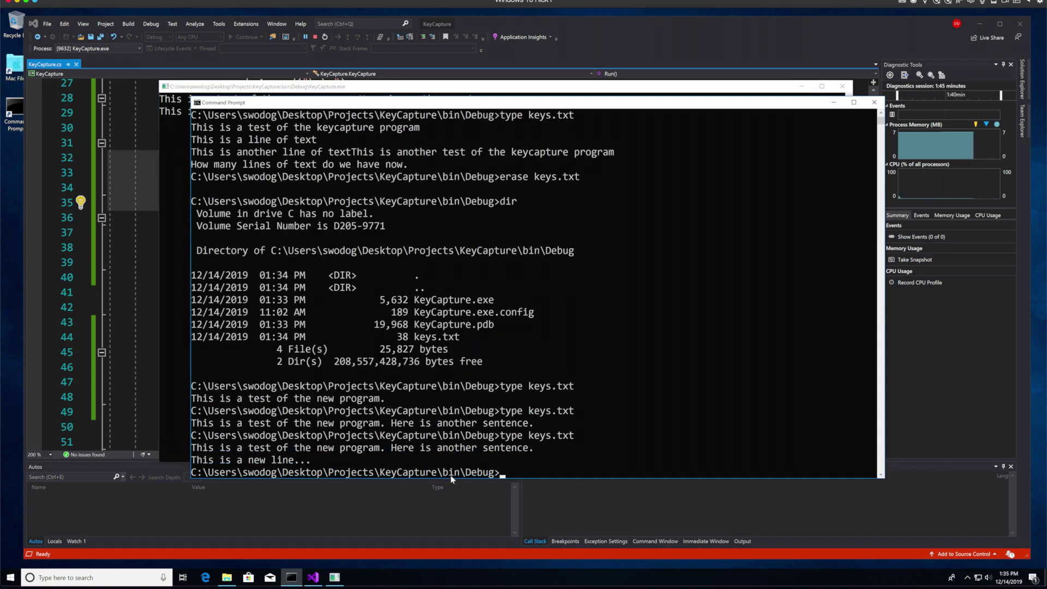